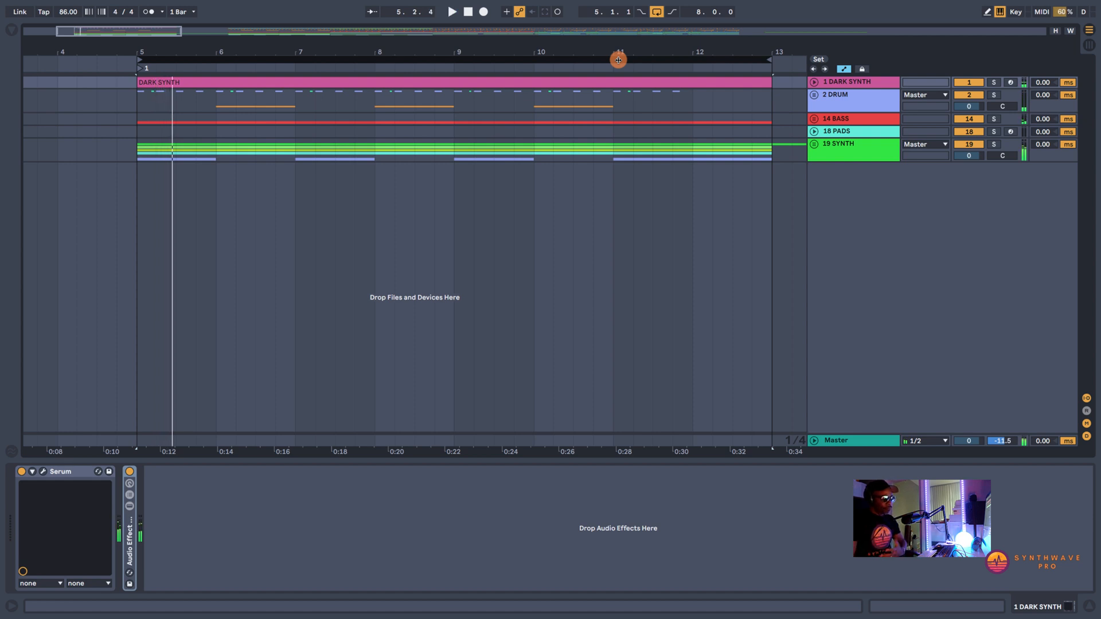
Solo the DARK SYNTH track and play the loop from bar 5 to hear the finished sound
click(992, 80)
click(308, 59)
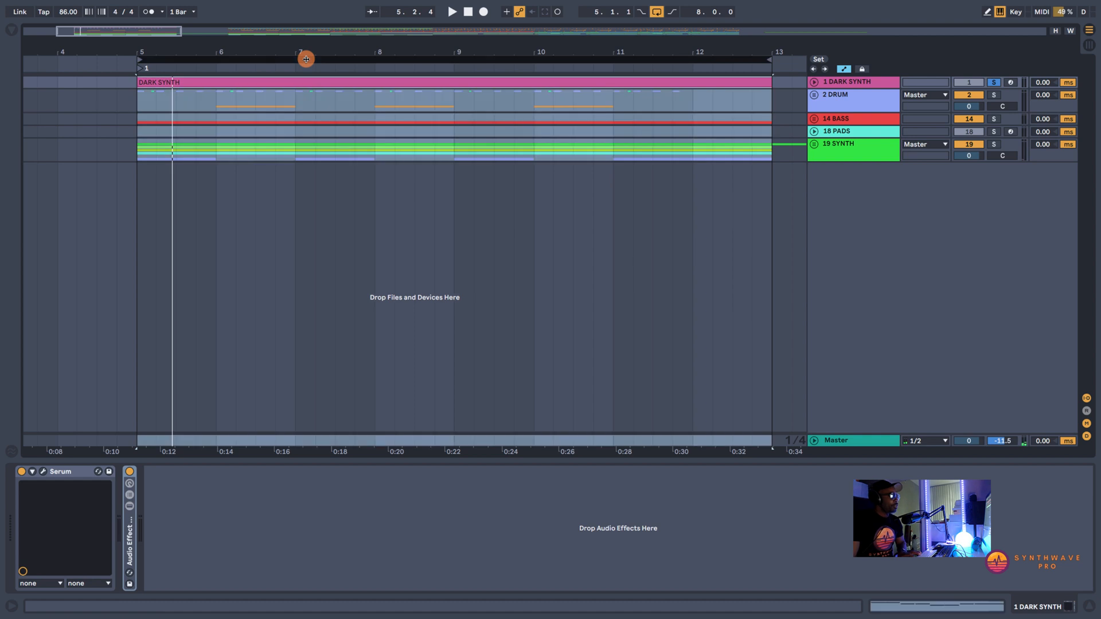
key(space)
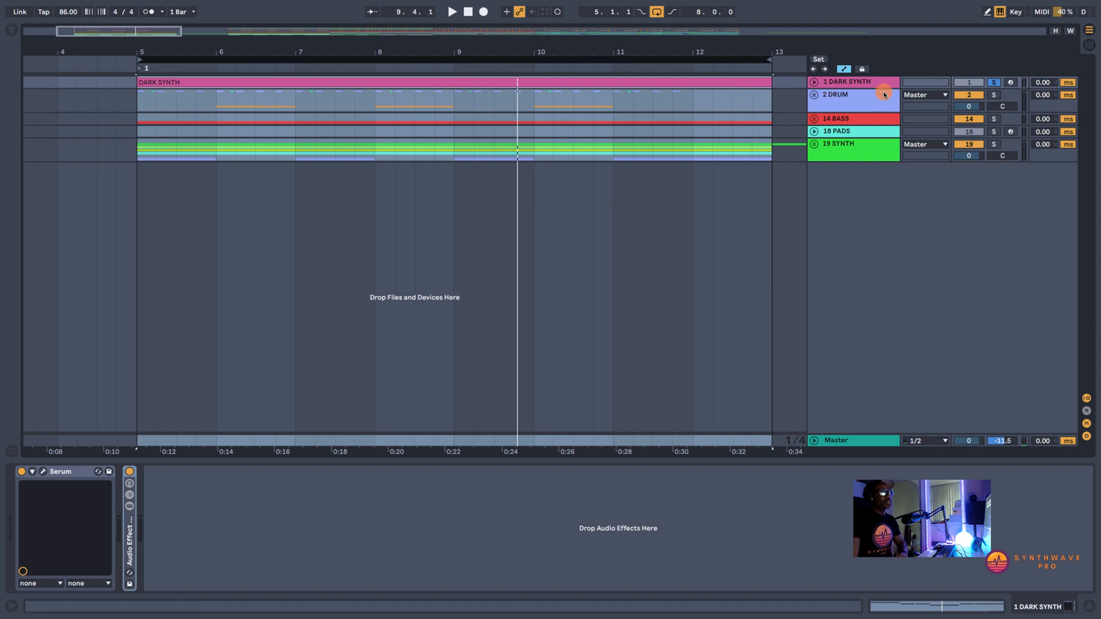
Insert a new MIDI track below DARK SYNTH and load the Serum synth from the Synths collection onto it
click(866, 81)
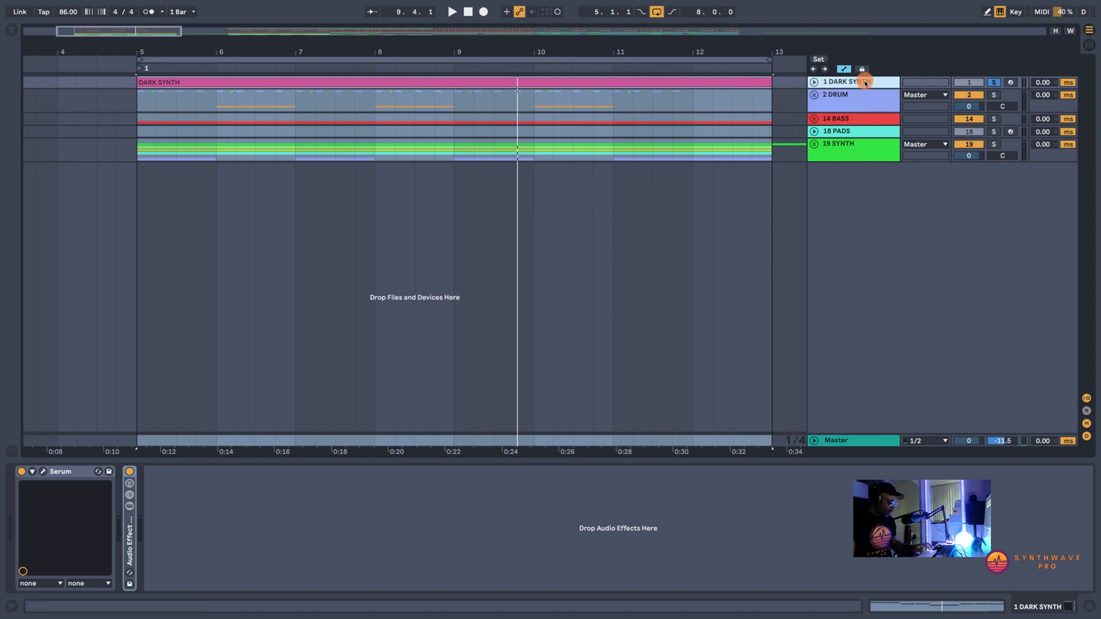
key(ctrl+shift+t)
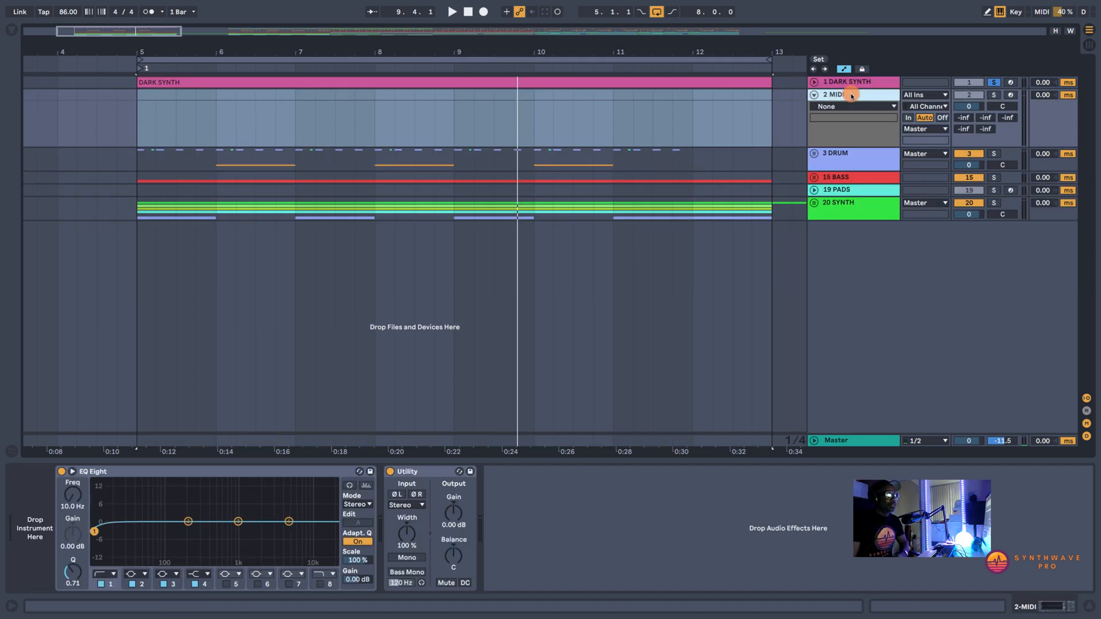
click(797, 91)
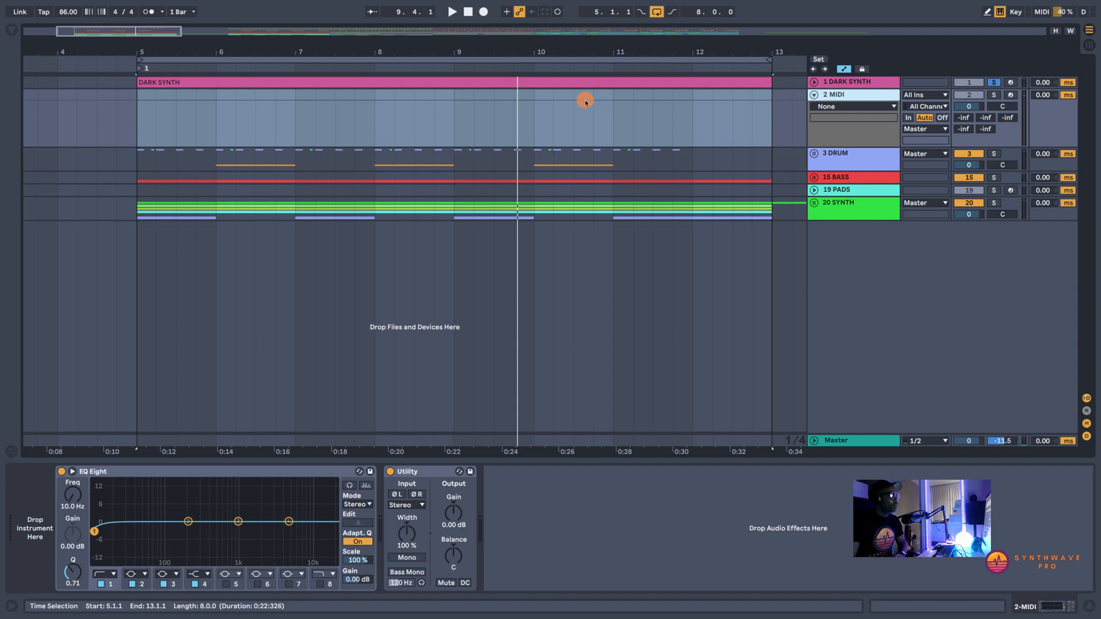
click(11, 28)
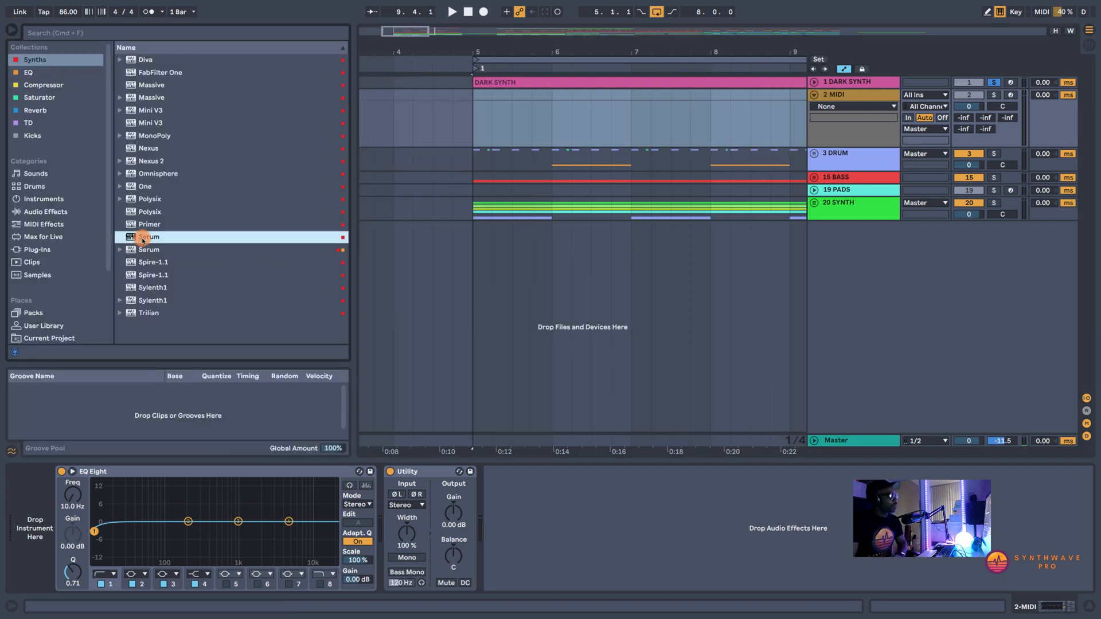
drag(143, 238, 15, 33)
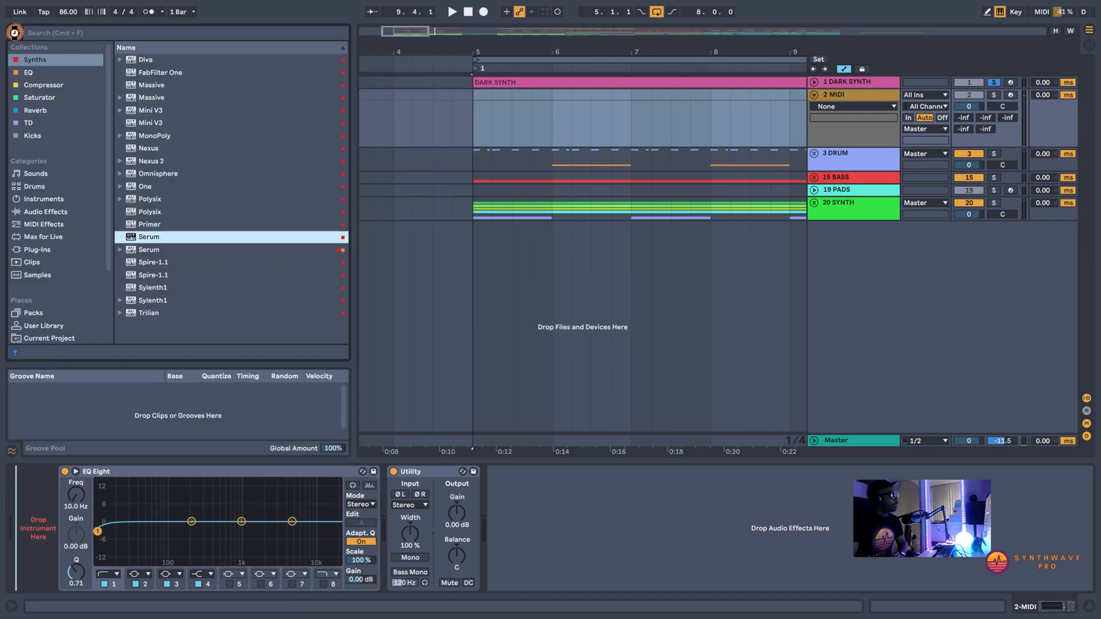
click(15, 33)
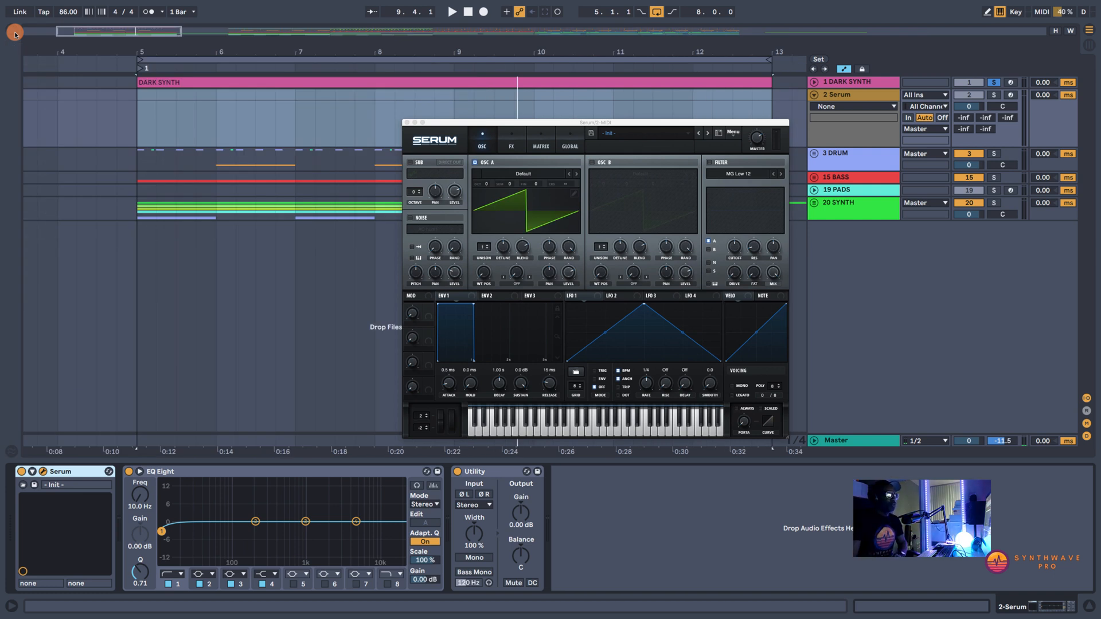
Copy the DARK SYNTH clip onto the Serum track at bar 5, and solo that track with the original one deactivated
click(826, 99)
drag(402, 82, 400, 94)
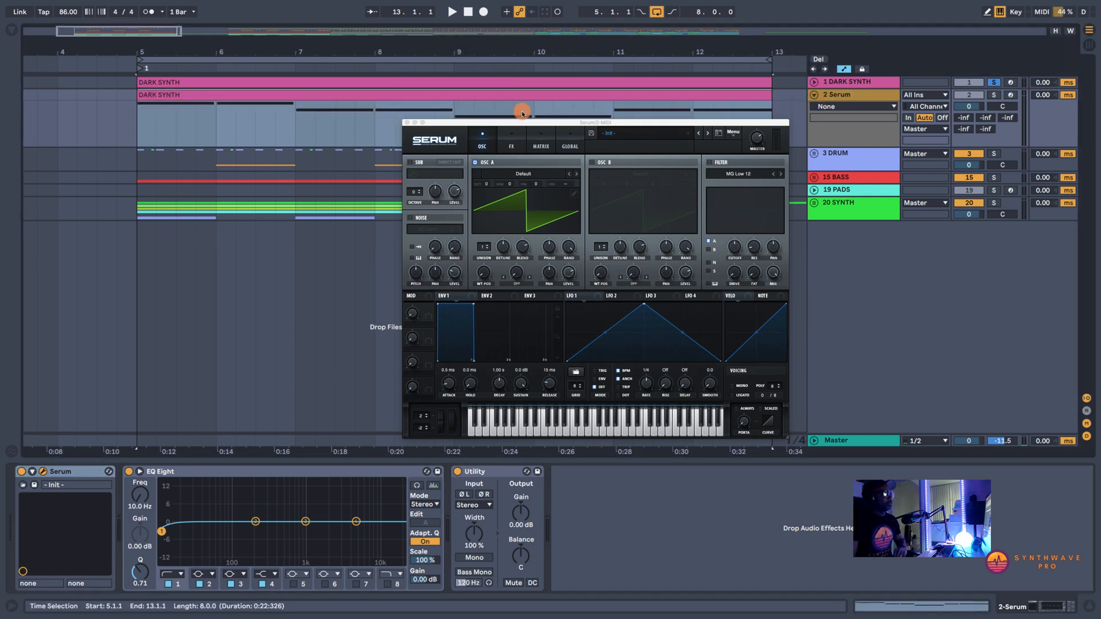
click(970, 82)
click(972, 83)
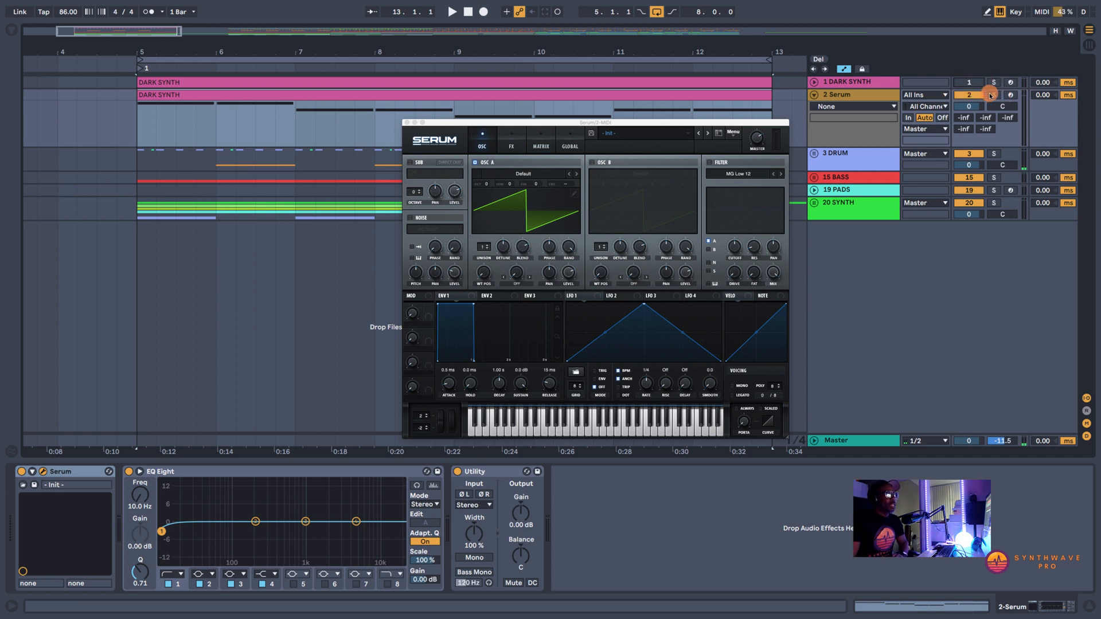
click(991, 94)
Rename the Serum track as dark synth tutorial
click(860, 95)
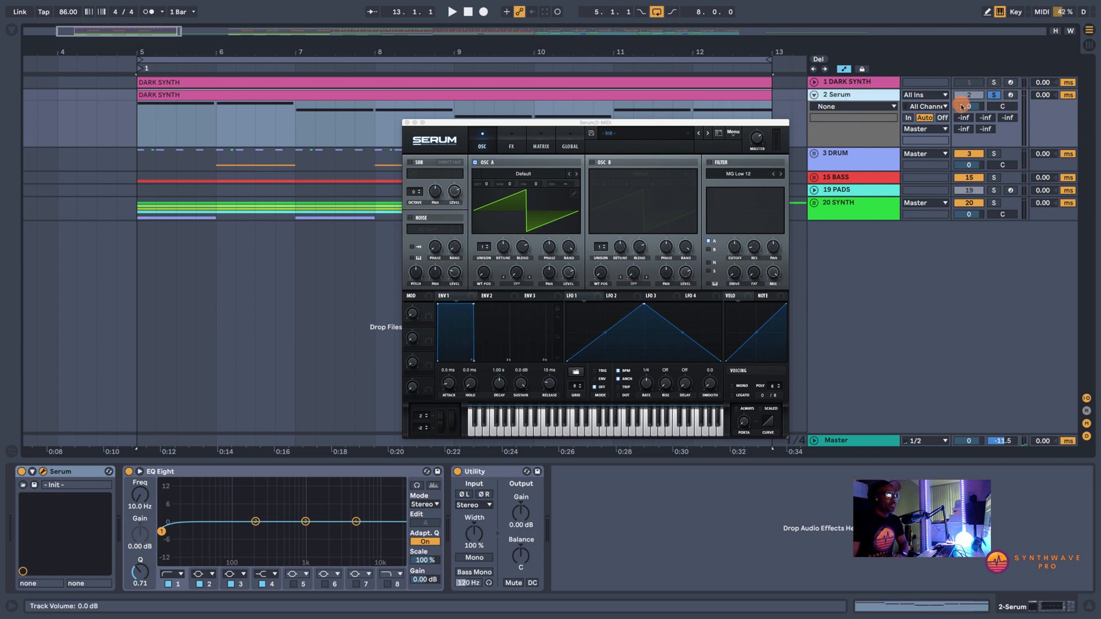
click(869, 97)
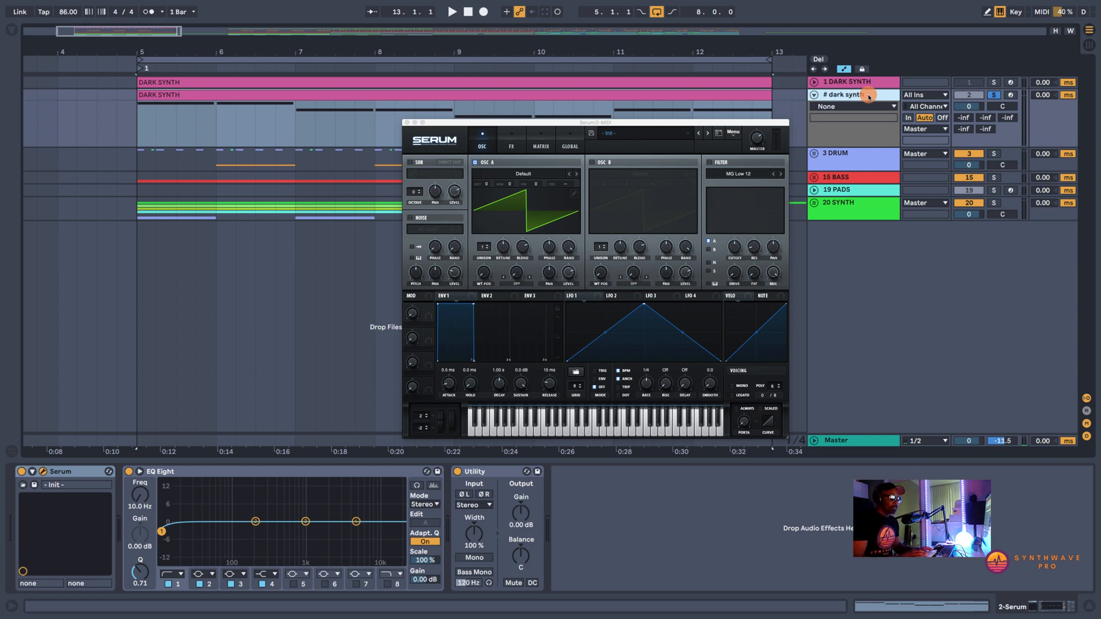
text(al)
key(Return)
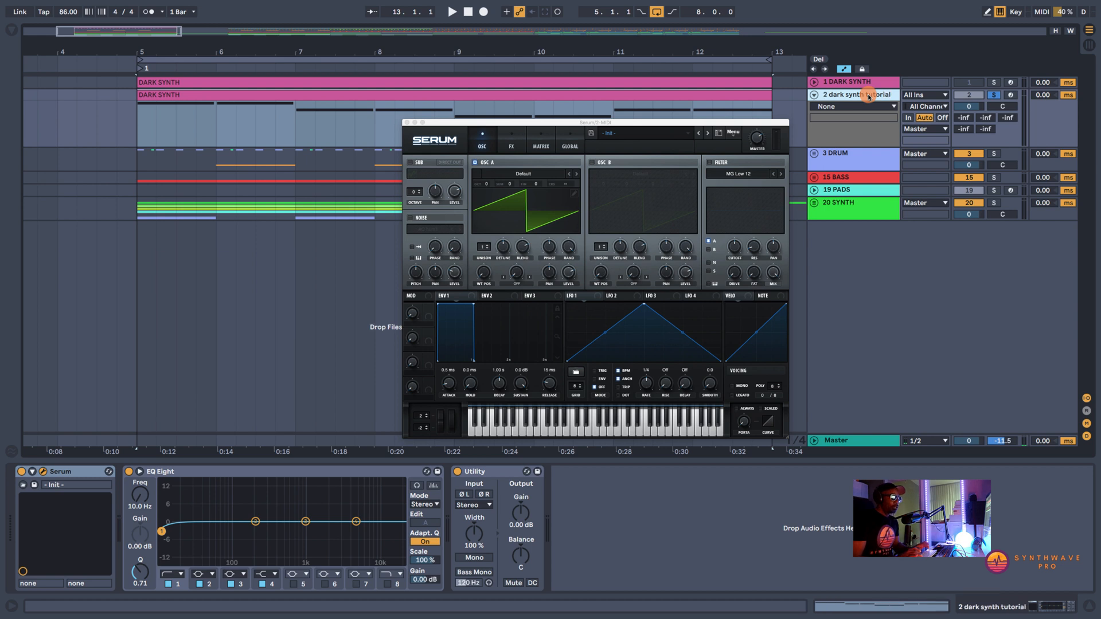
Lower the dark synth tutorial track's volume to -8.7 dB and audition the initial patch from bar 5
drag(969, 106, 968, 113)
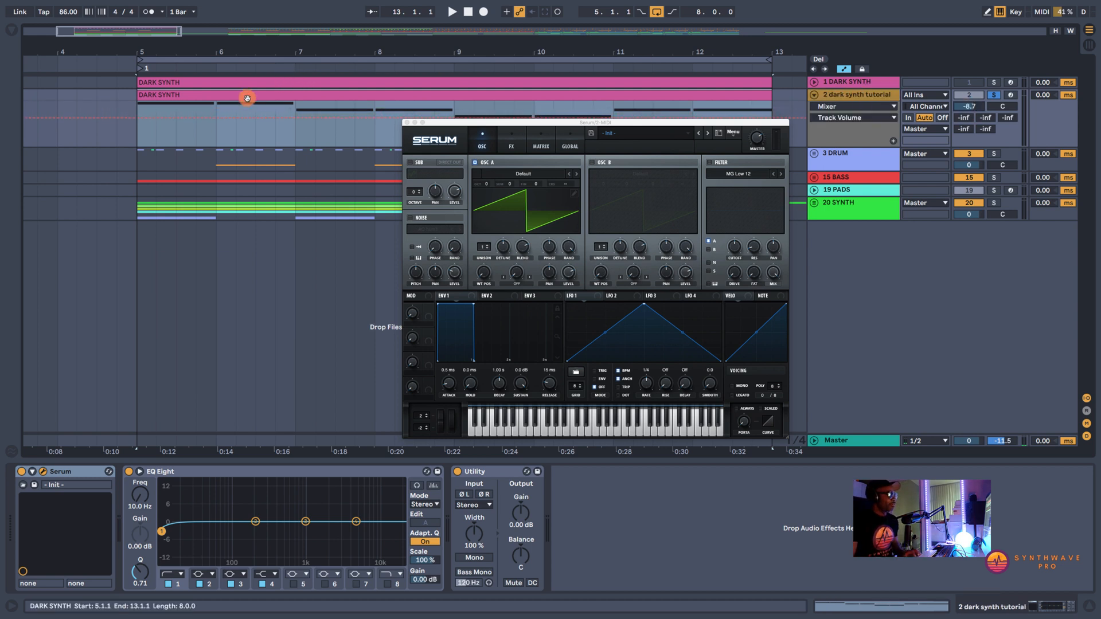
key(space)
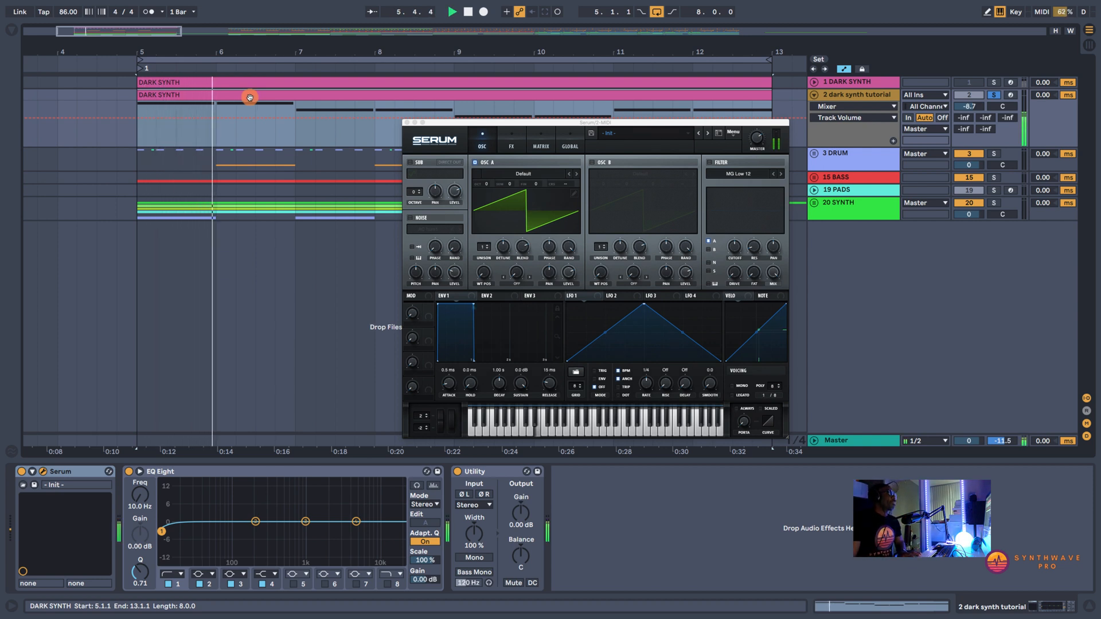
key(space)
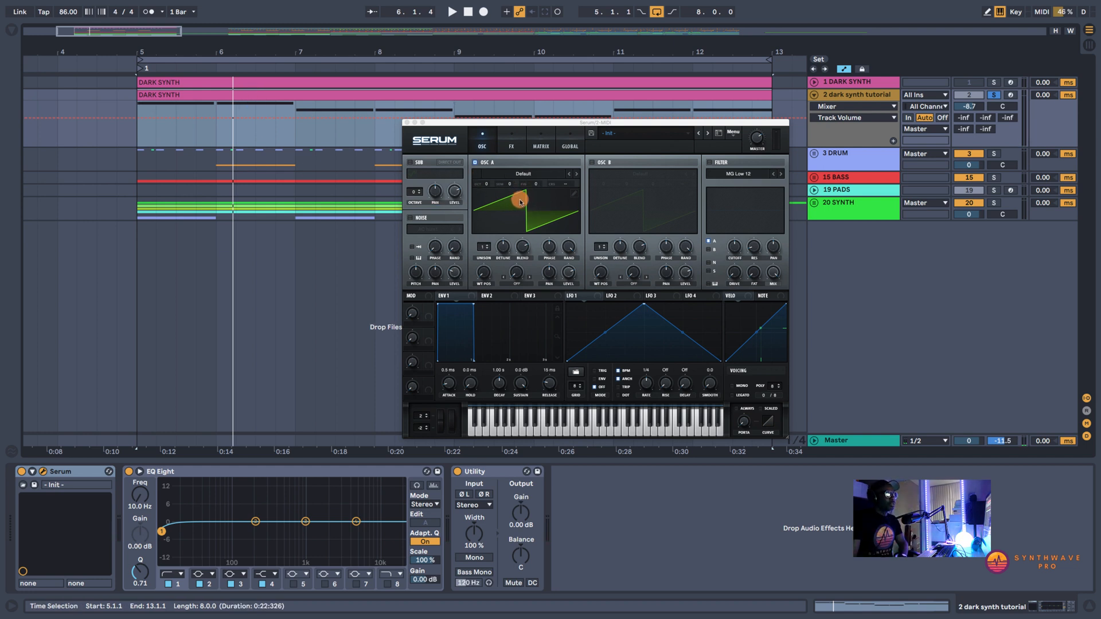
Load the Analog wavetable Basic Shapes into oscillator A and try out its wavetable position, keeping the sine shape
click(535, 173)
mouse_move(536, 183)
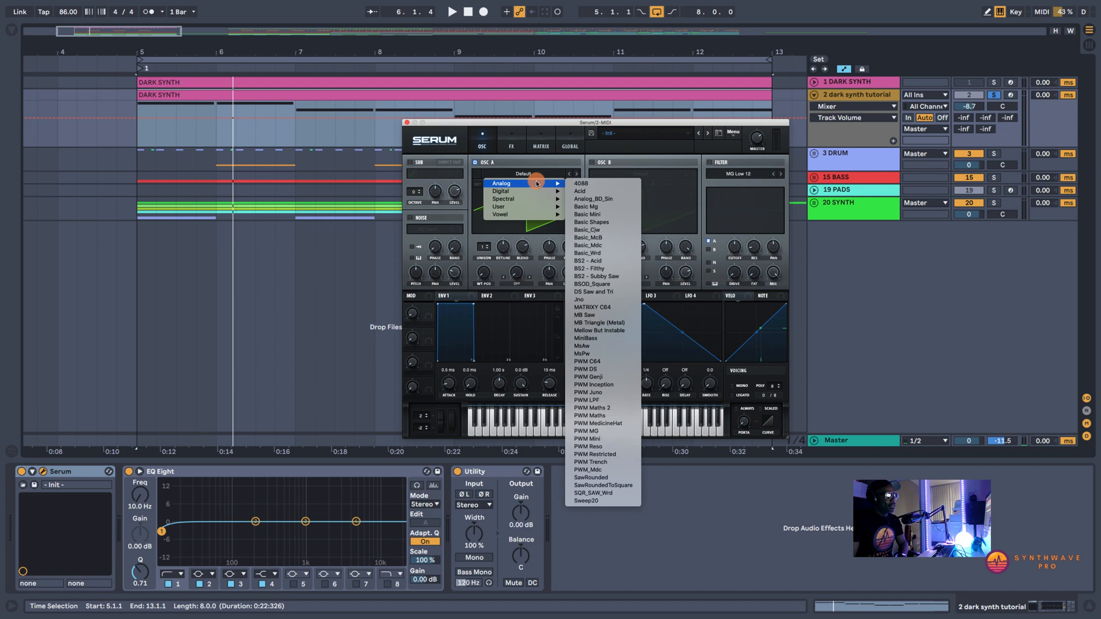
click(591, 222)
mouse_move(484, 273)
mouse_move(484, 273)
mouse_down()
mouse_move(492, 207)
mouse_move(476, 281)
mouse_move(485, 272)
mouse_up()
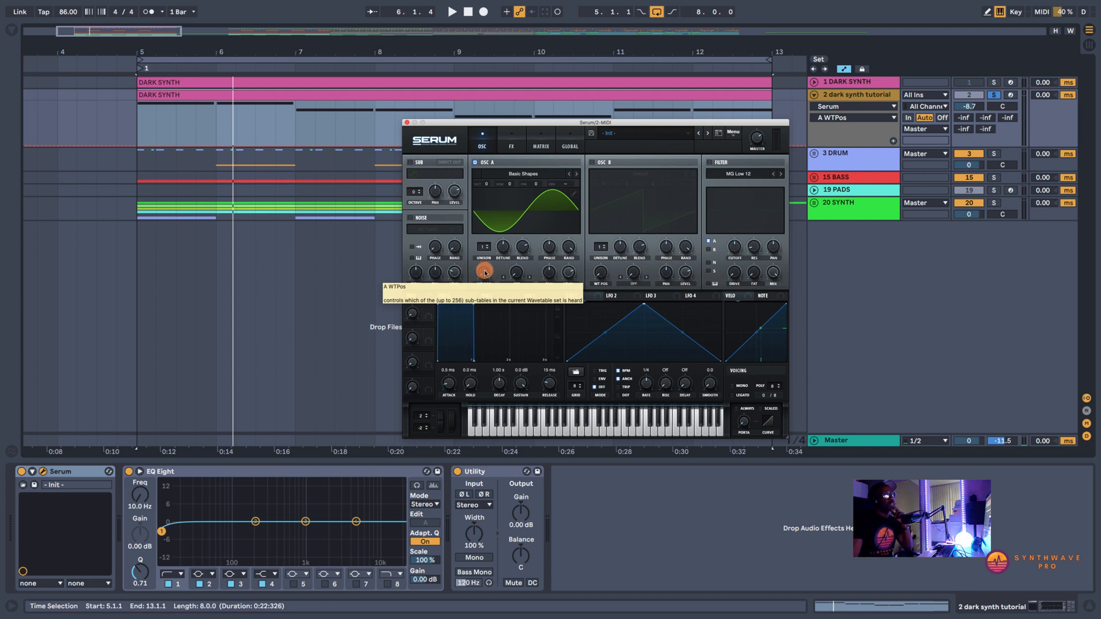
mouse_move(485, 275)
mouse_down()
mouse_move(484, 253)
mouse_move(484, 278)
mouse_up()
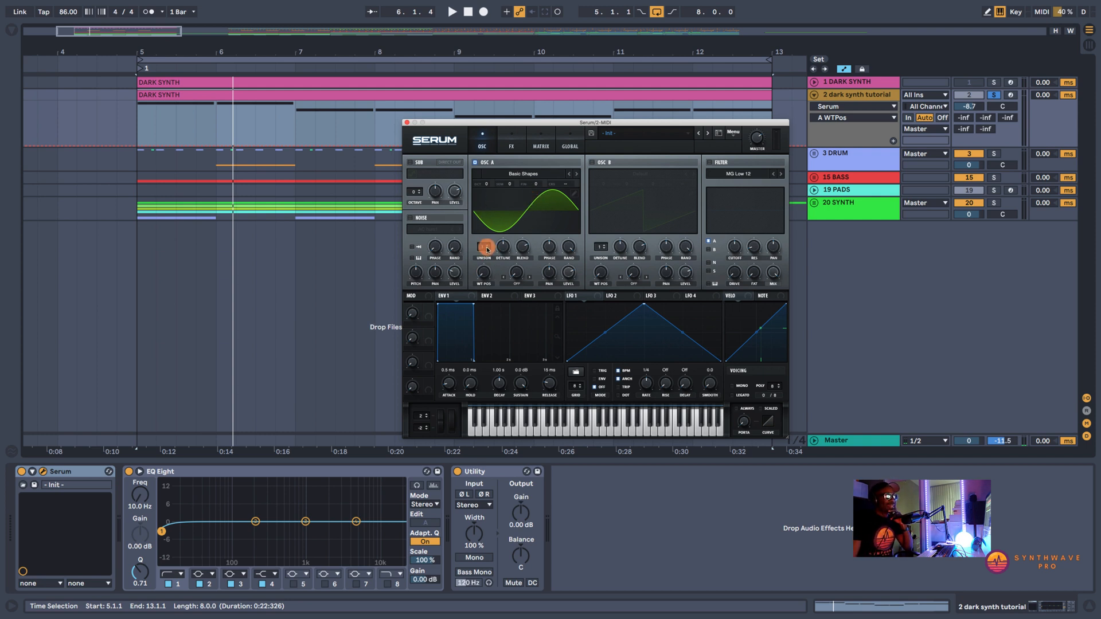
Set oscillator A's unison to 6 voices and play the loop to hear its detune
mouse_move(486, 250)
mouse_down()
mouse_move(494, 224)
mouse_move(484, 257)
mouse_move(486, 244)
mouse_up()
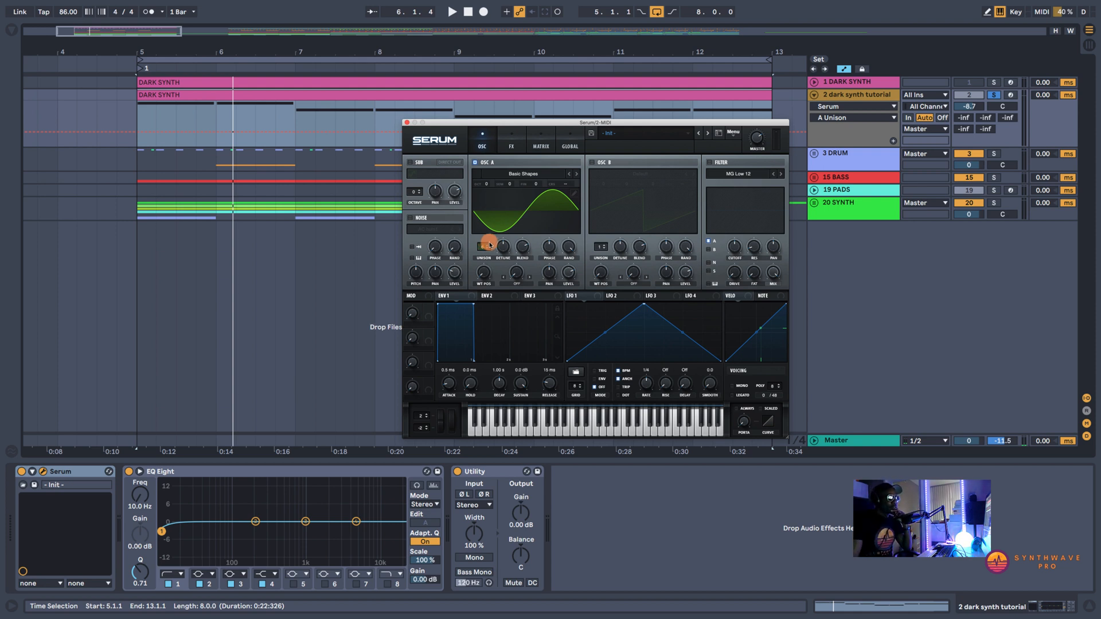
drag(493, 245, 489, 251)
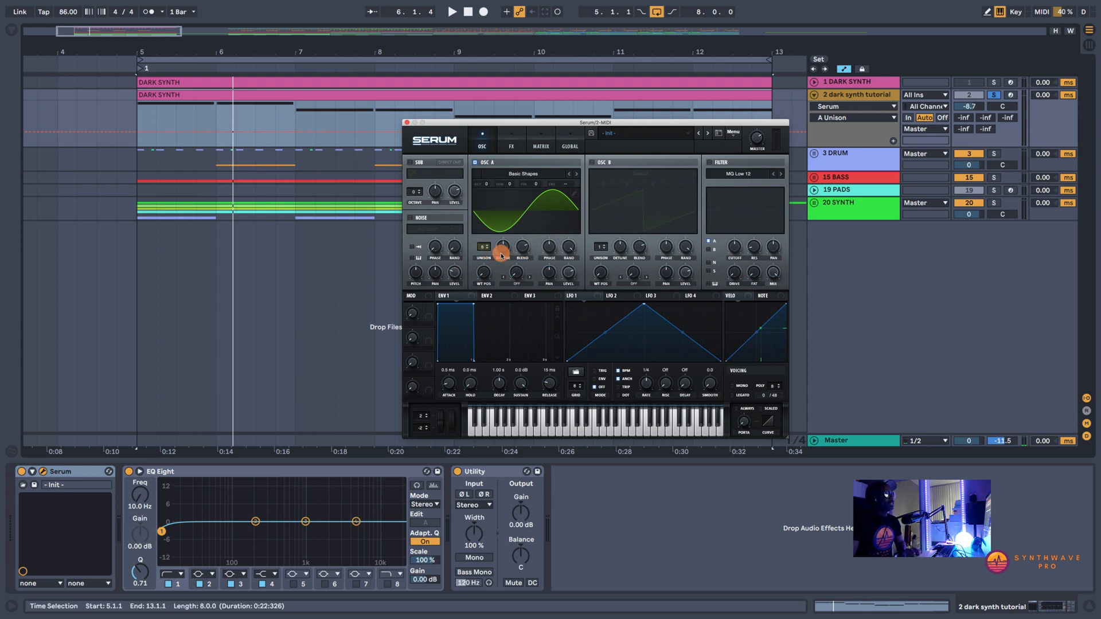
key(space)
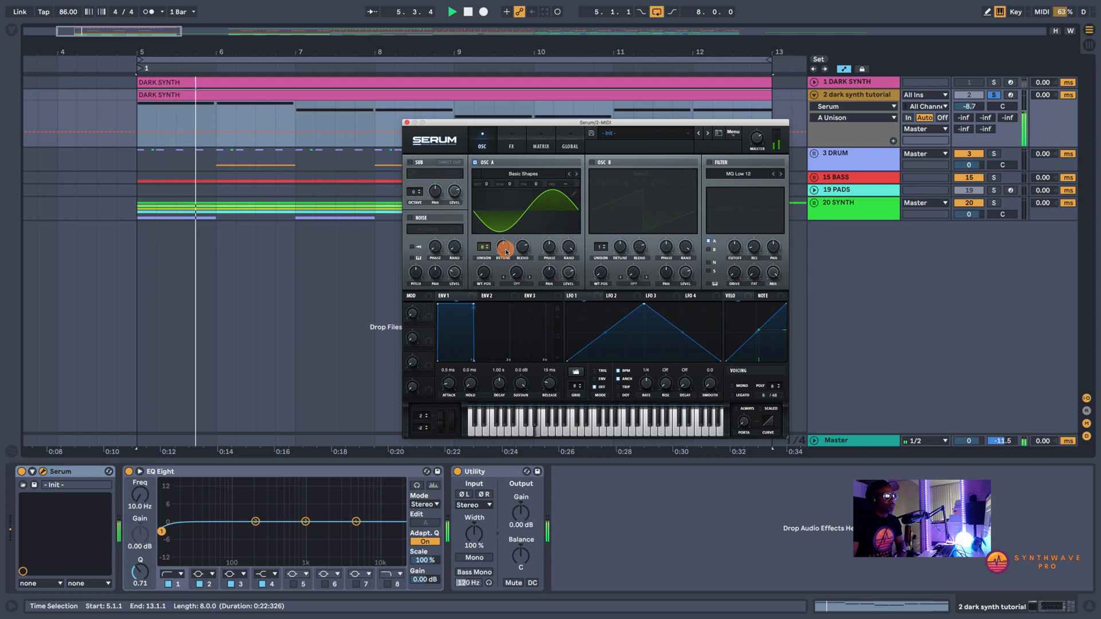
click(506, 252)
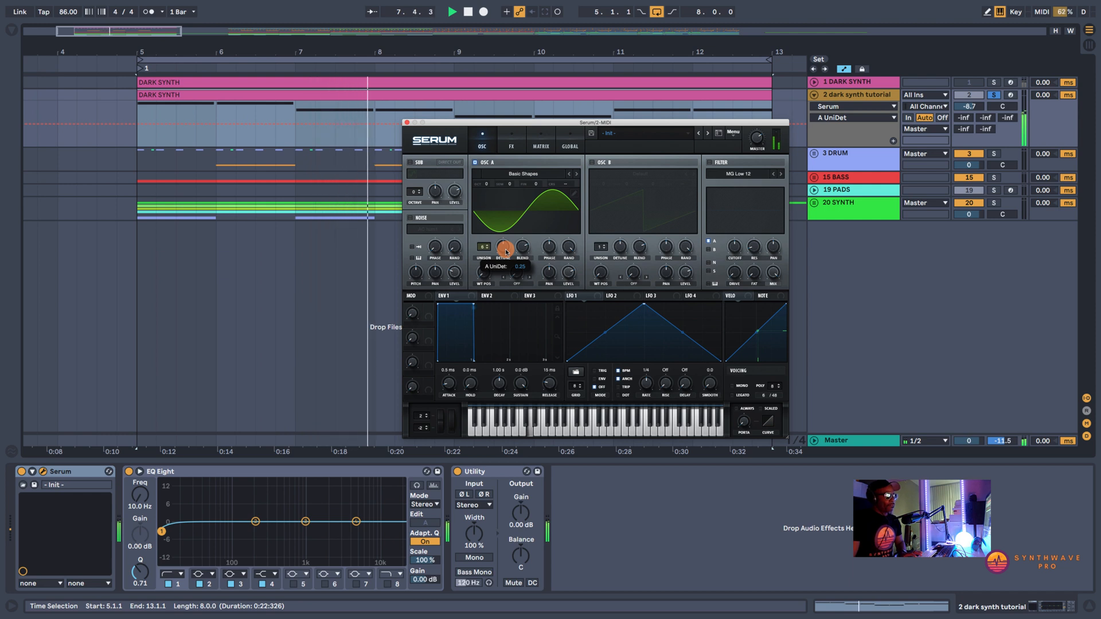
key(space)
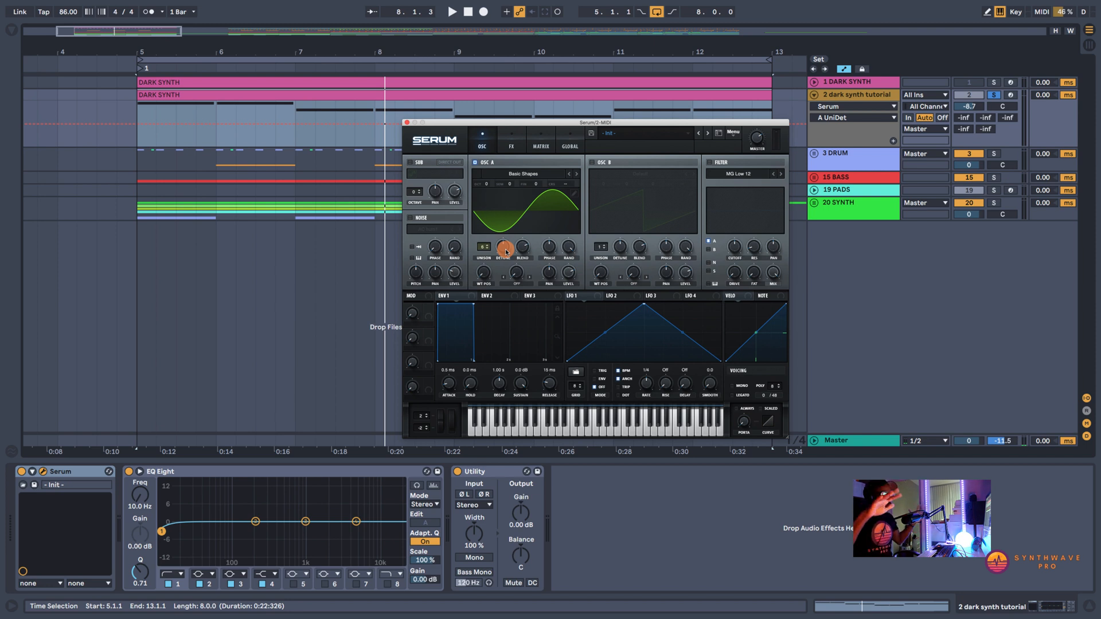
Lower oscillator A's unison detune to about 0.05 and adjust its unison blend during playback
key(space)
drag(505, 252, 508, 278)
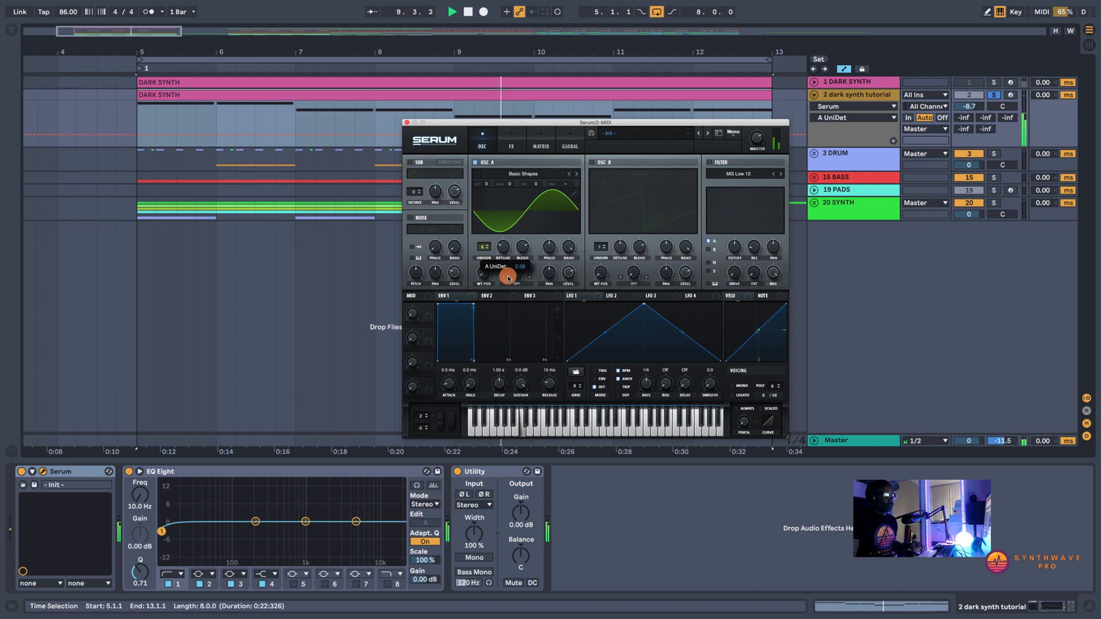
drag(528, 263, 524, 240)
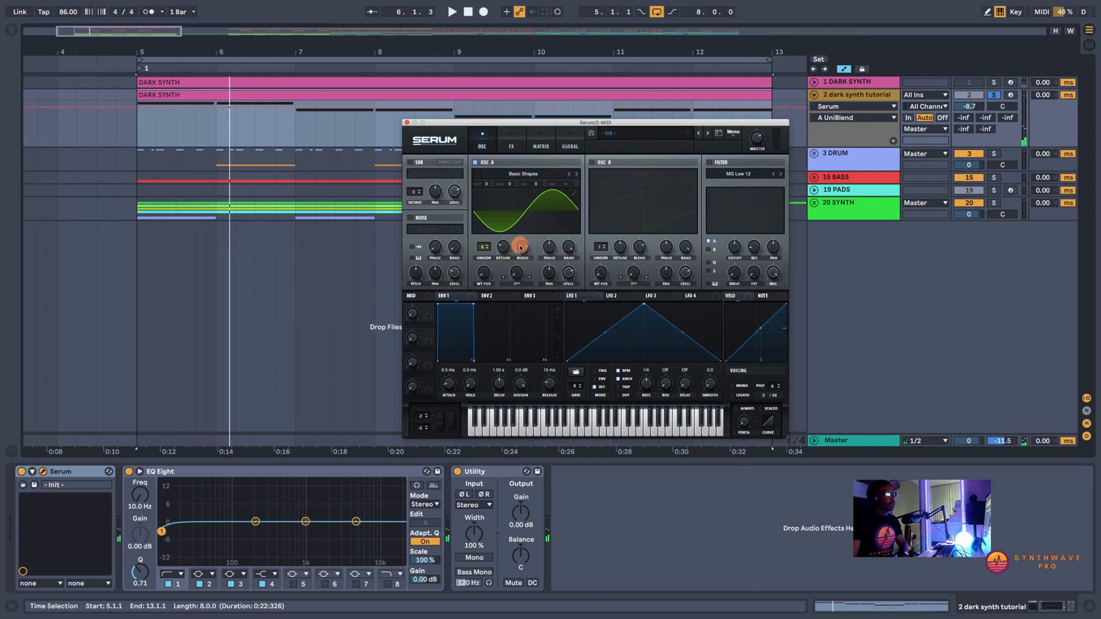
click(521, 248)
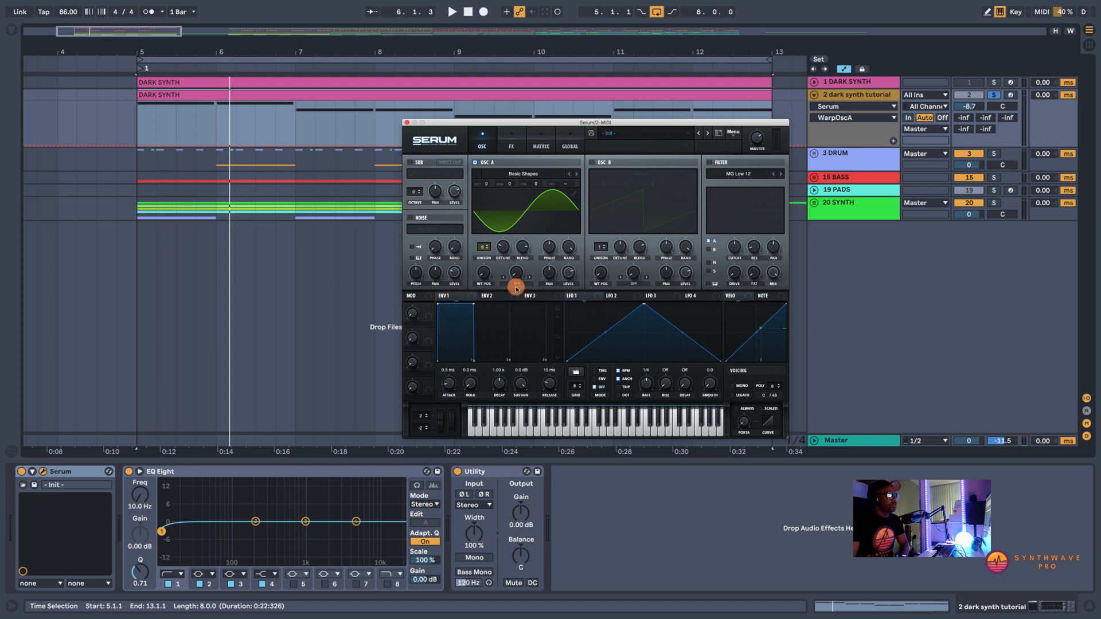
Set oscillator A's warp mode to PWM and raise the warp amount during playback so the wave spans about half the cycle
click(516, 288)
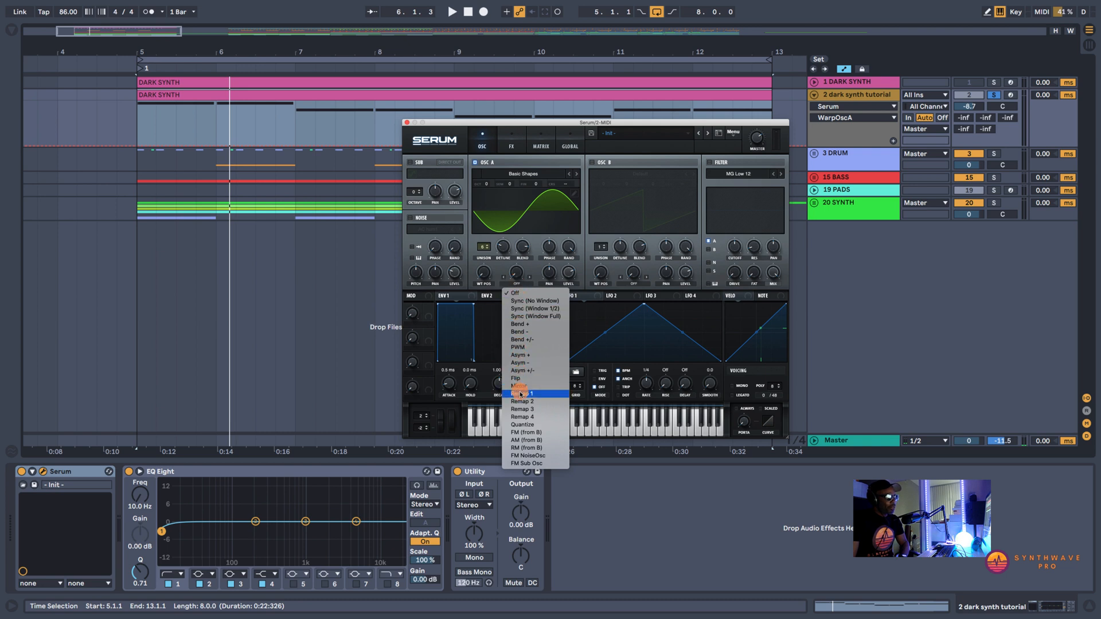
click(519, 347)
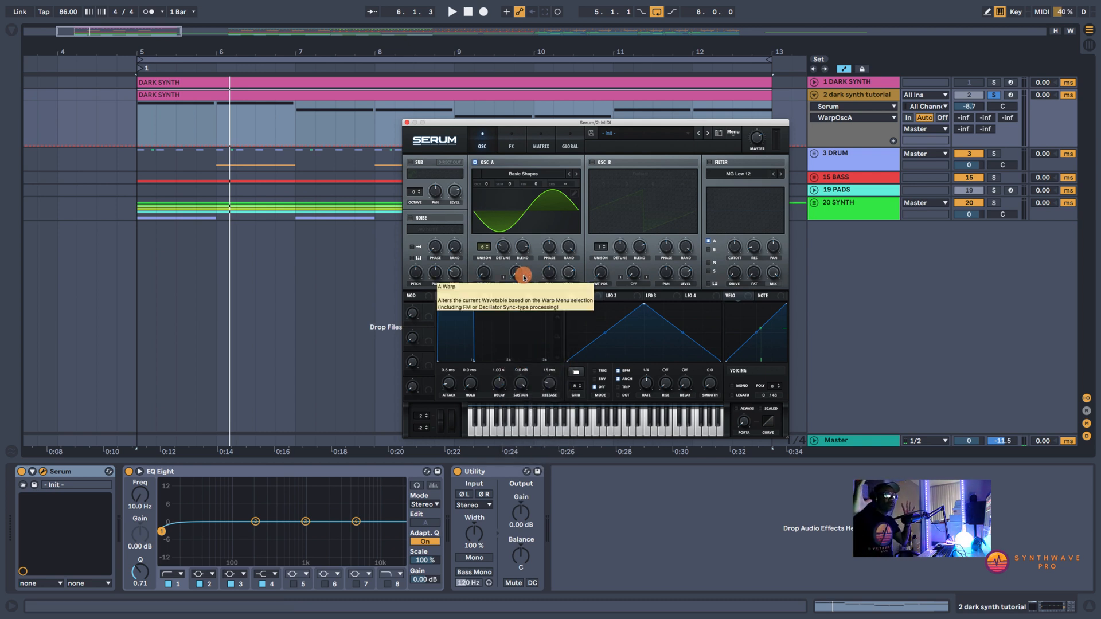
key(space)
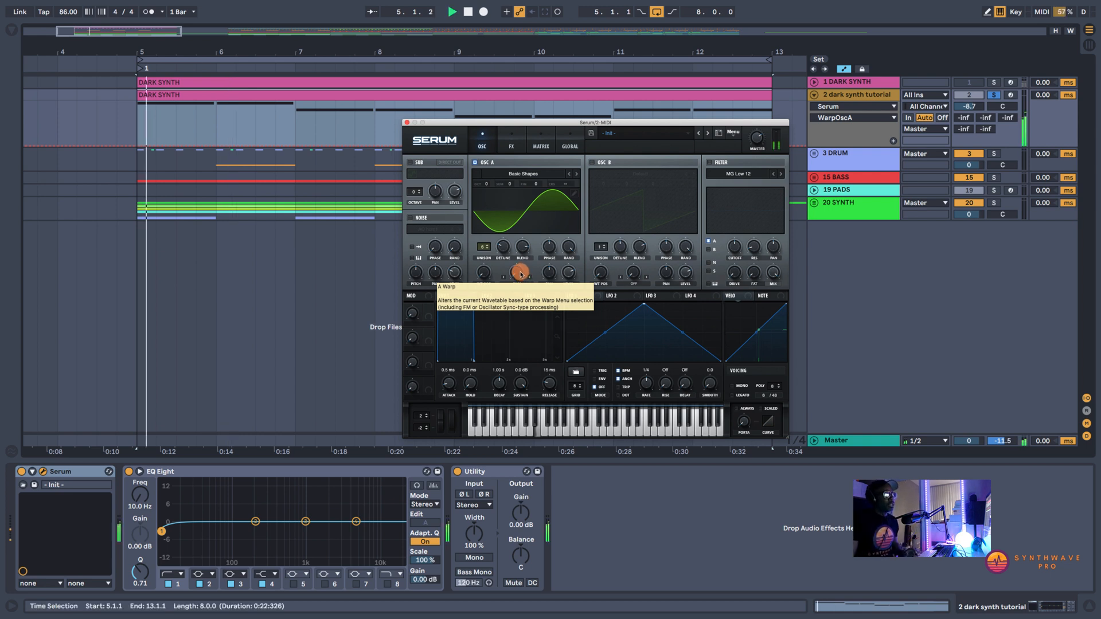
mouse_move(523, 277)
mouse_down()
mouse_move(520, 239)
mouse_move(523, 249)
mouse_move(535, 220)
mouse_move(523, 223)
mouse_move(524, 259)
mouse_move(537, 223)
mouse_move(535, 255)
mouse_move(514, 262)
mouse_move(523, 257)
mouse_move(515, 289)
mouse_up()
key(space)
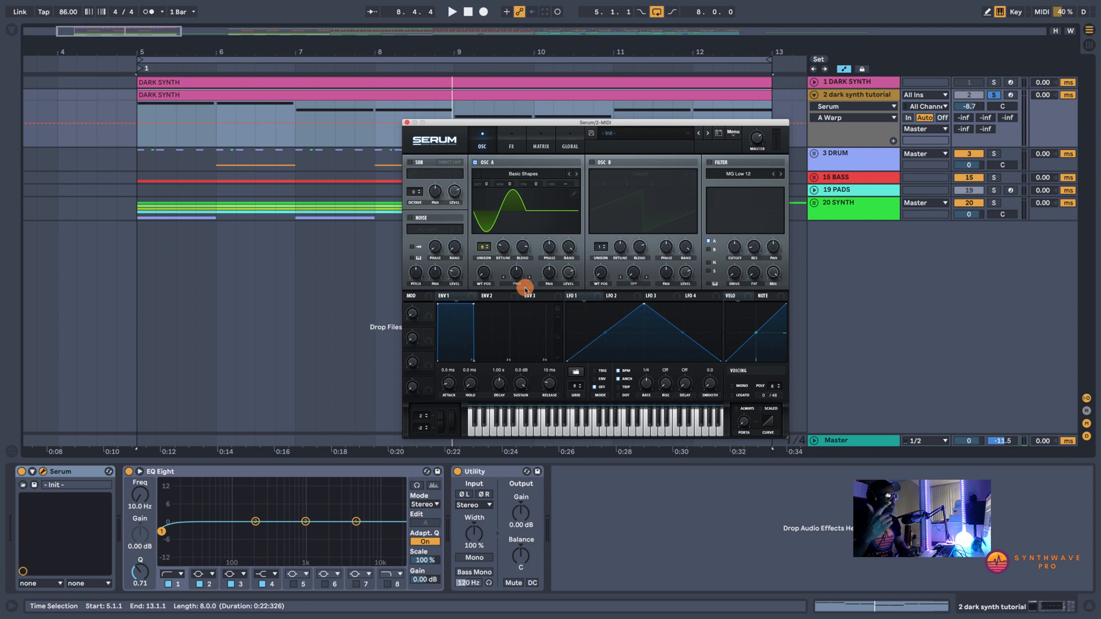
Copy oscillator A to oscillator B and switch oscillator B on
click(733, 137)
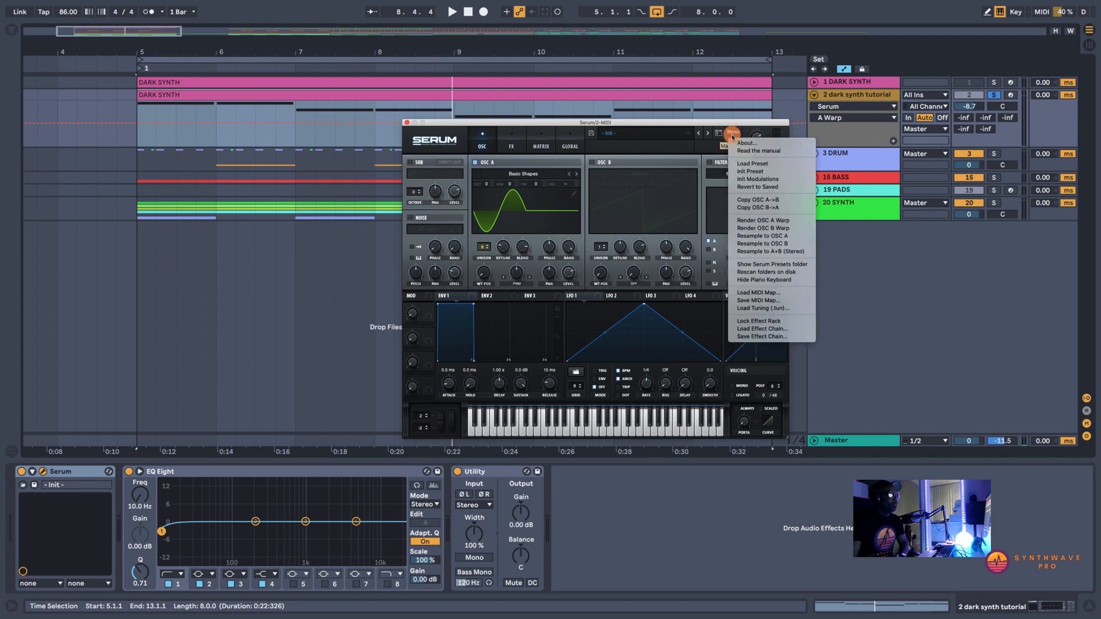
click(761, 203)
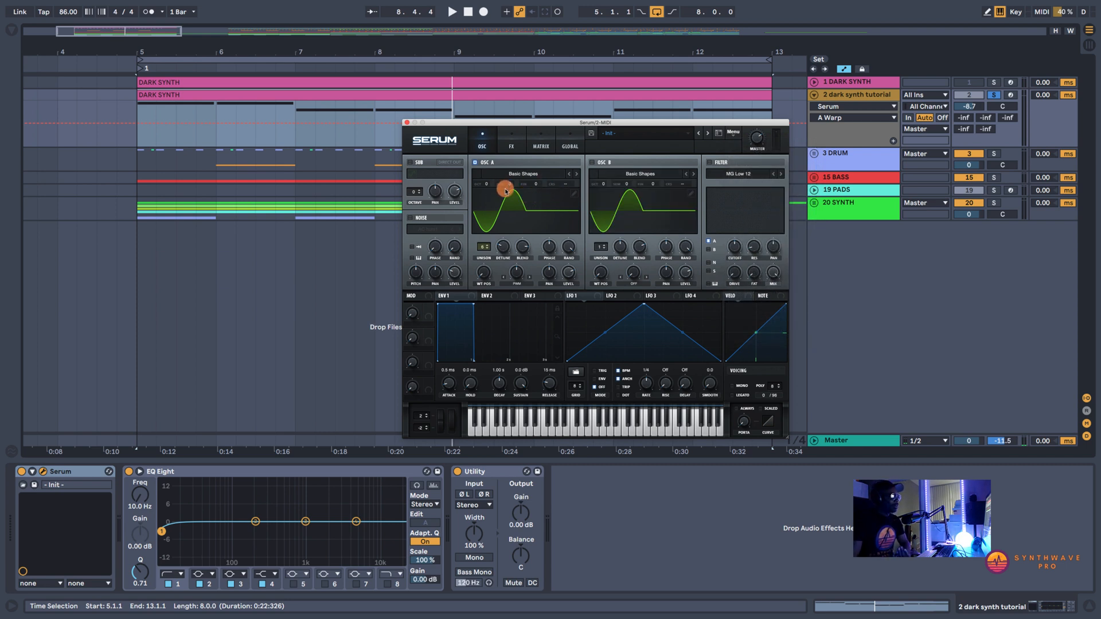
click(593, 163)
click(593, 163)
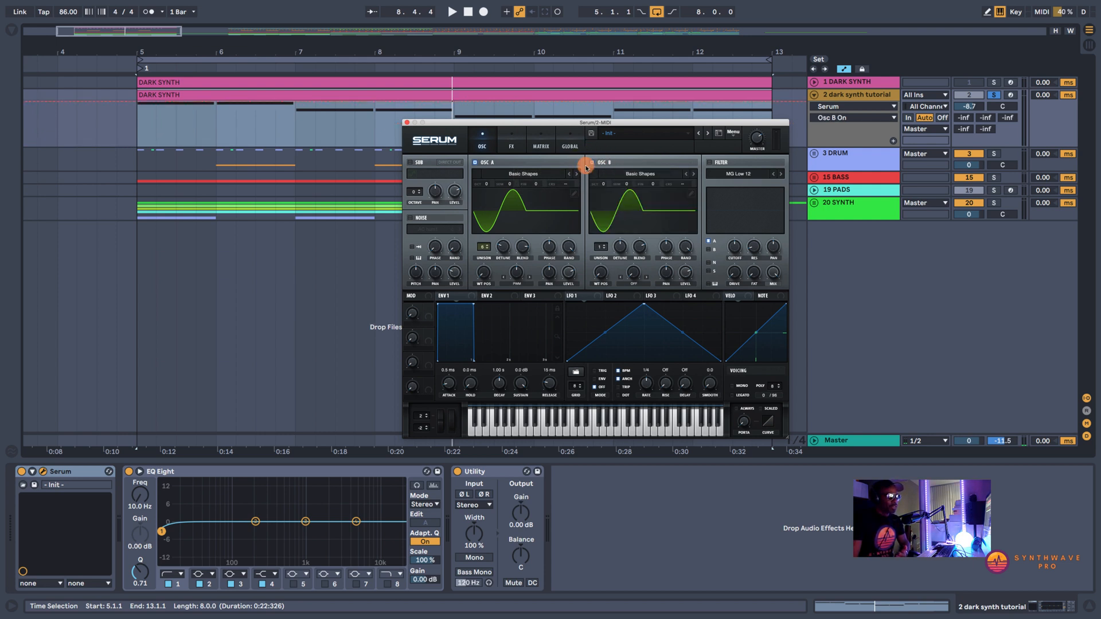
click(592, 163)
click(592, 164)
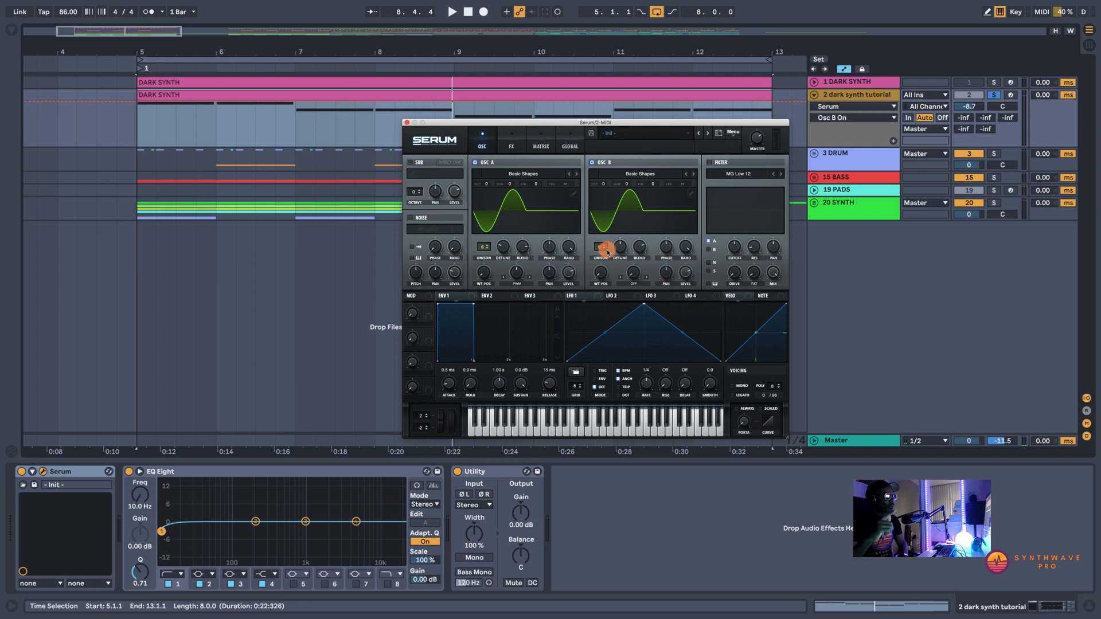
Raise oscillator B by one octave and compare the loop with oscillator B off and on
drag(607, 249, 608, 256)
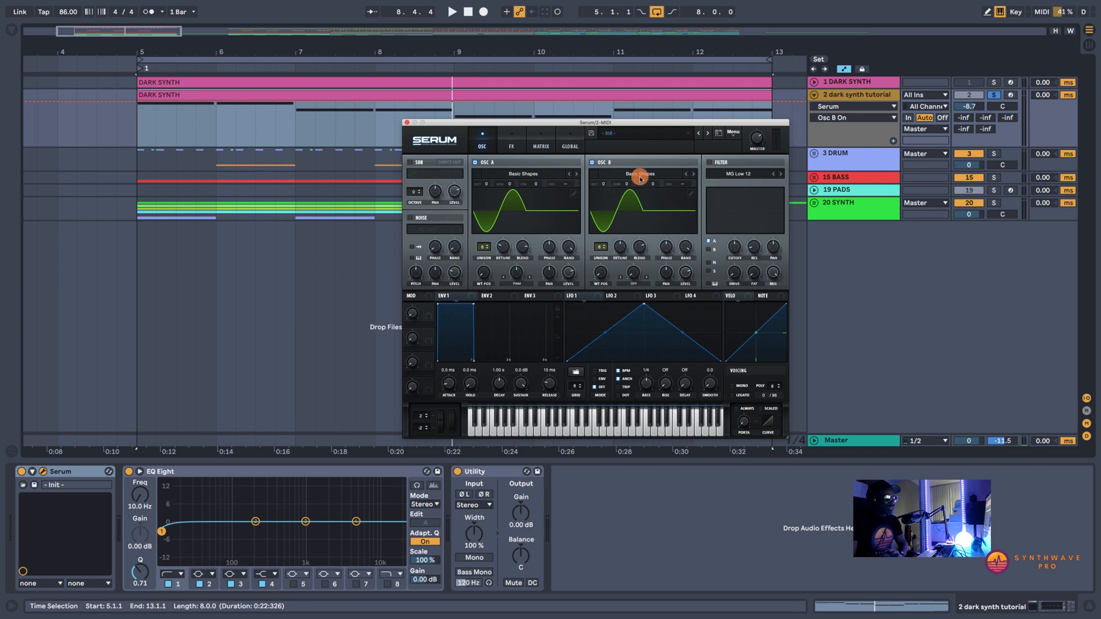
click(606, 186)
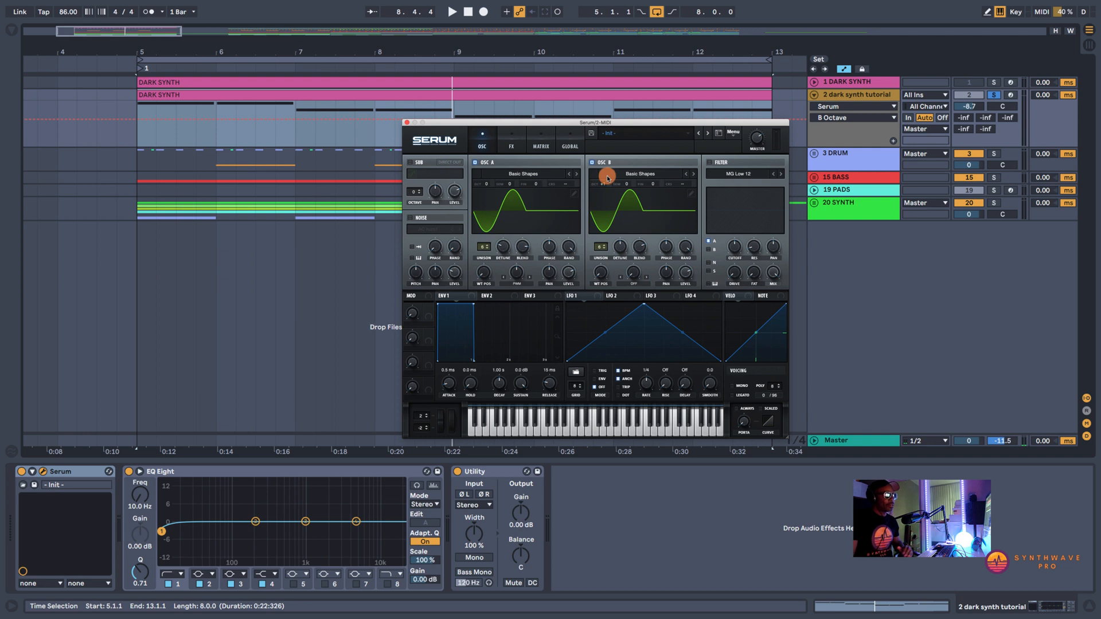
drag(607, 184, 605, 188)
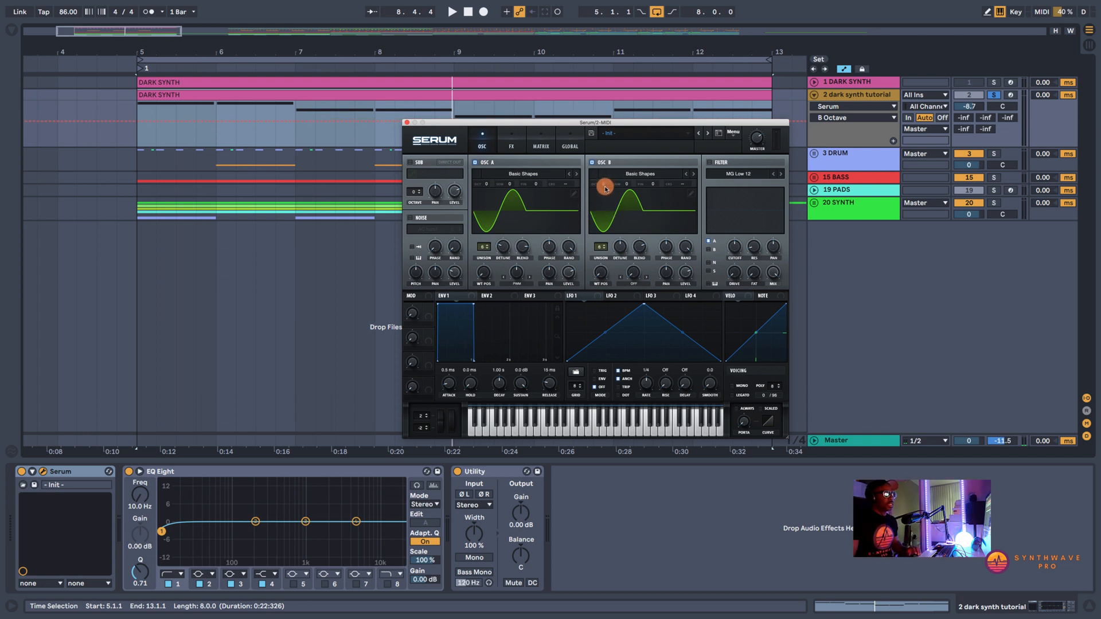
key(space)
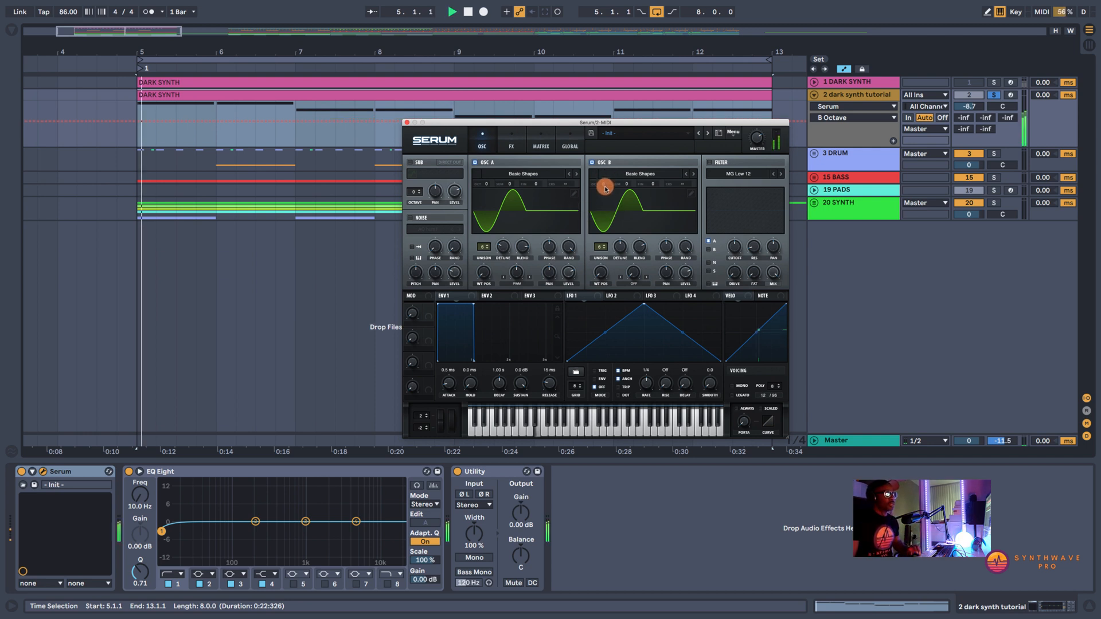
click(592, 162)
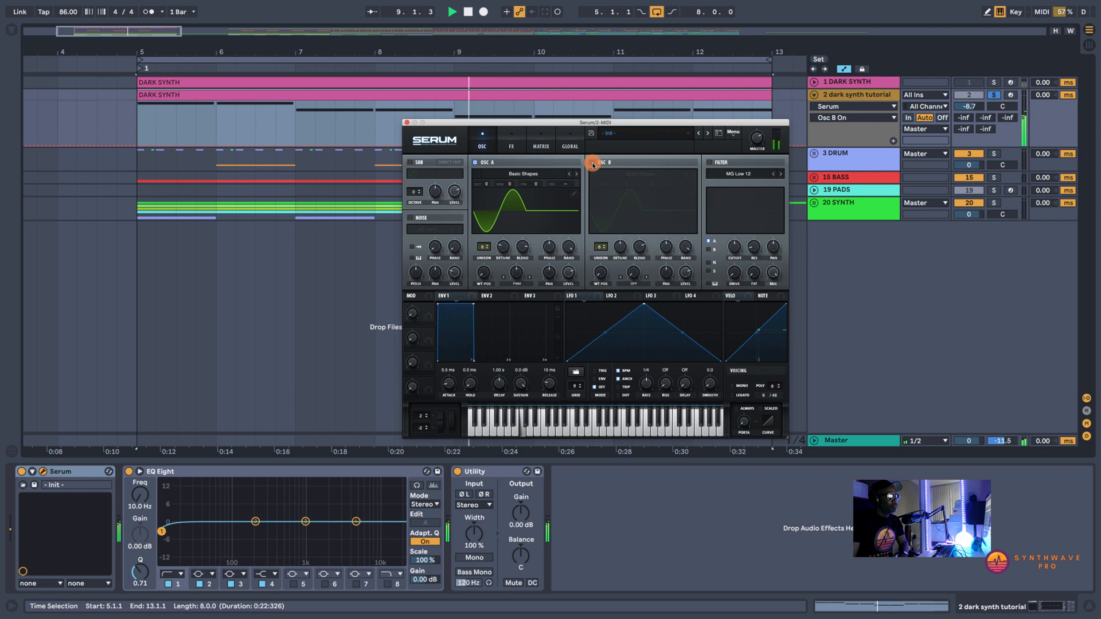
click(592, 164)
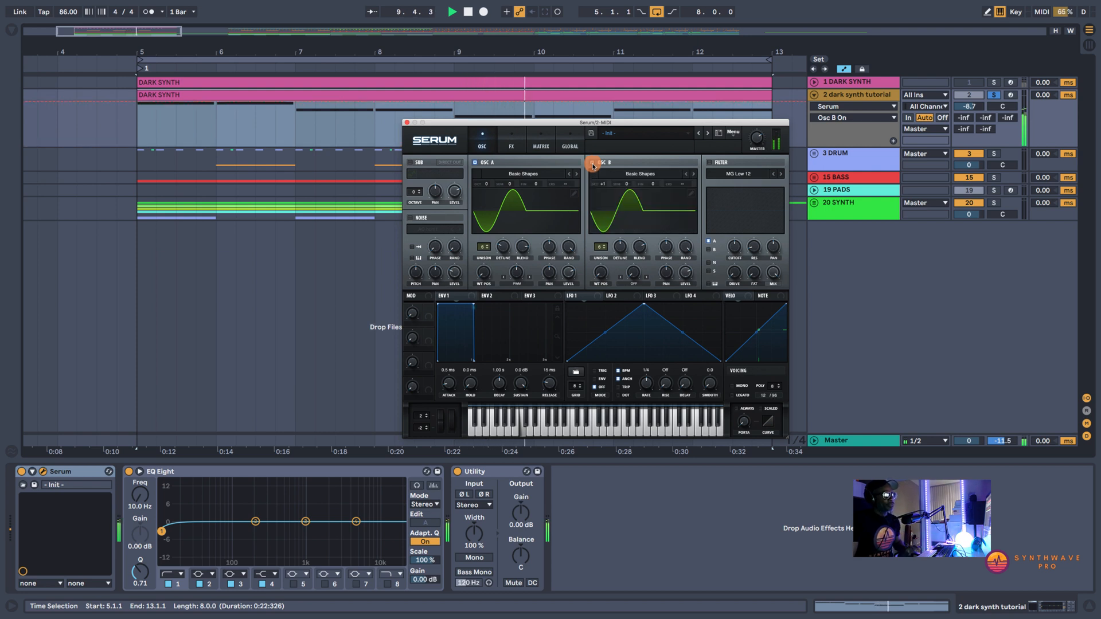
key(space)
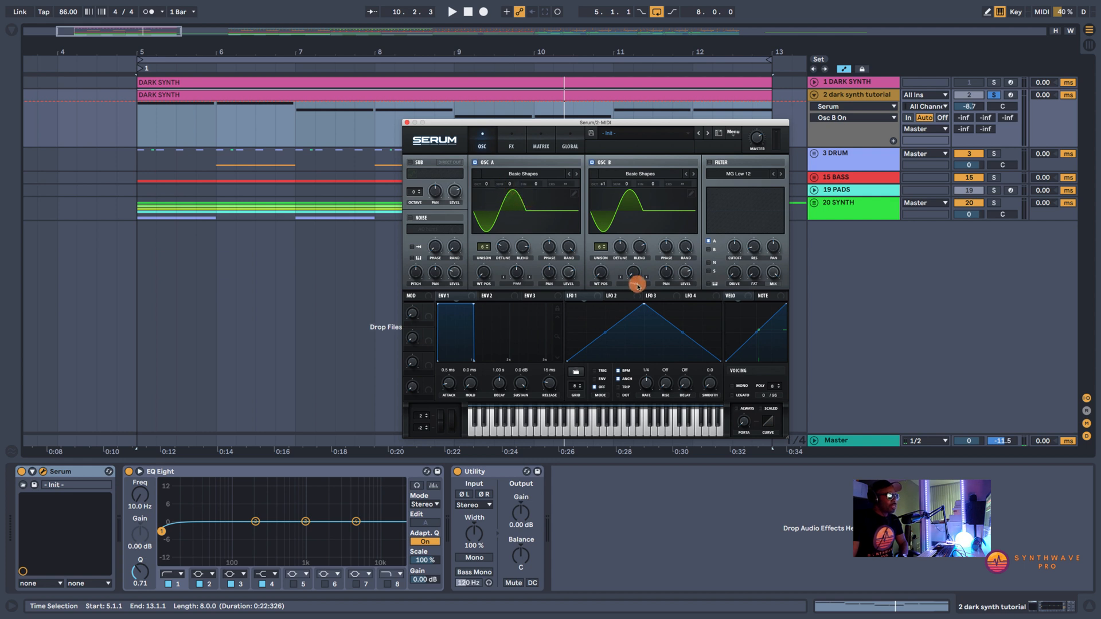
mouse_move(634, 270)
mouse_down()
mouse_move(641, 248)
mouse_move(631, 287)
mouse_move(635, 276)
mouse_up()
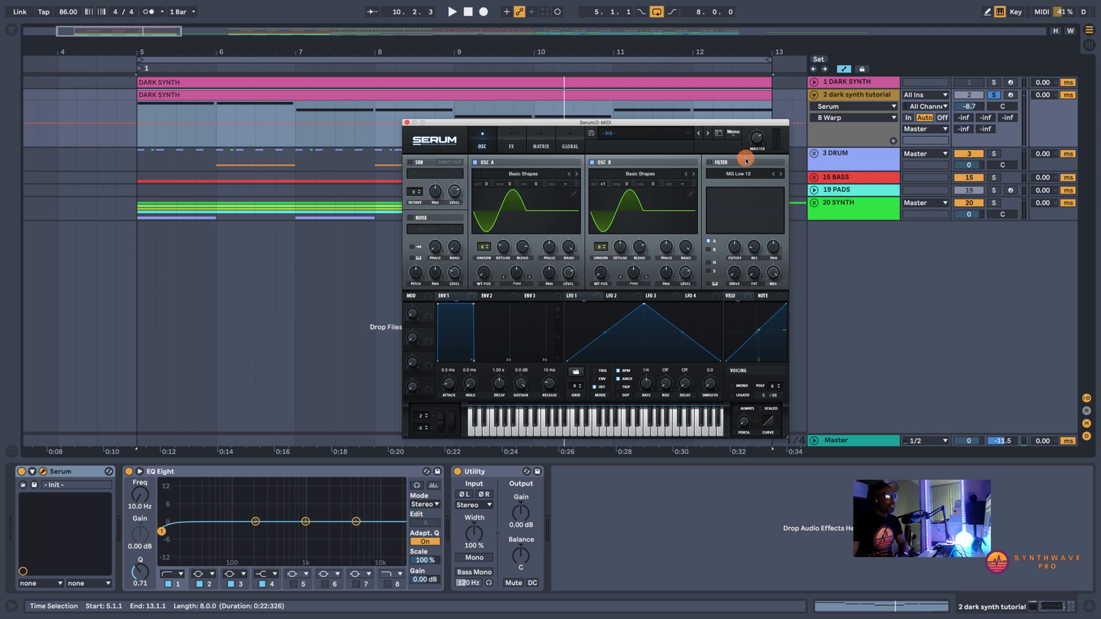
Enable the MG Low 12 filter, route oscillator B through it as well, and lower its cutoff slightly during playback
click(710, 163)
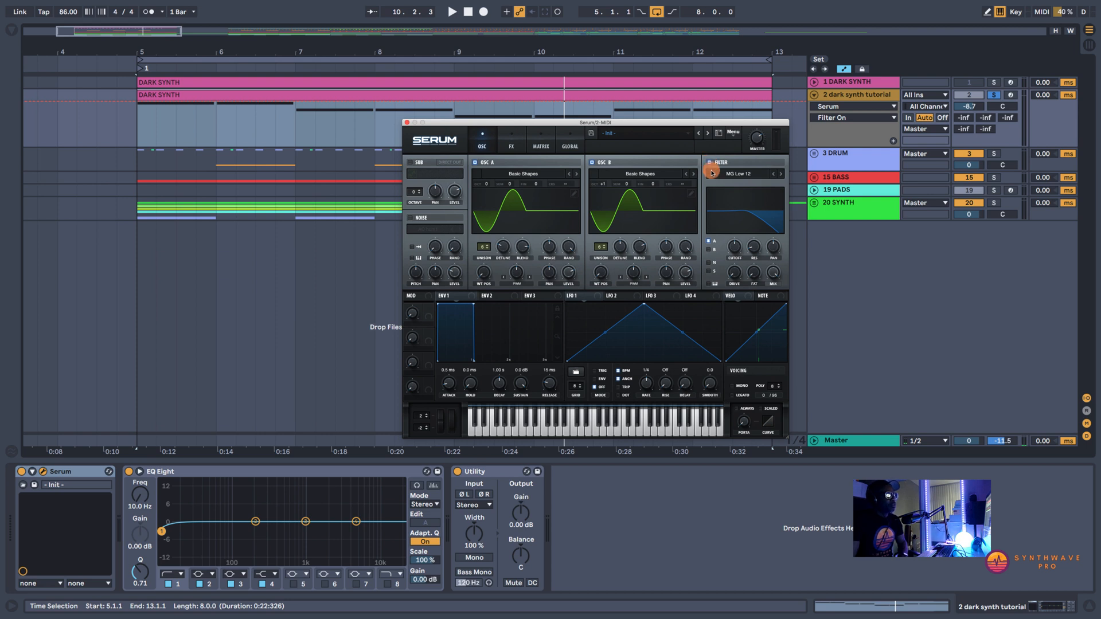
click(710, 251)
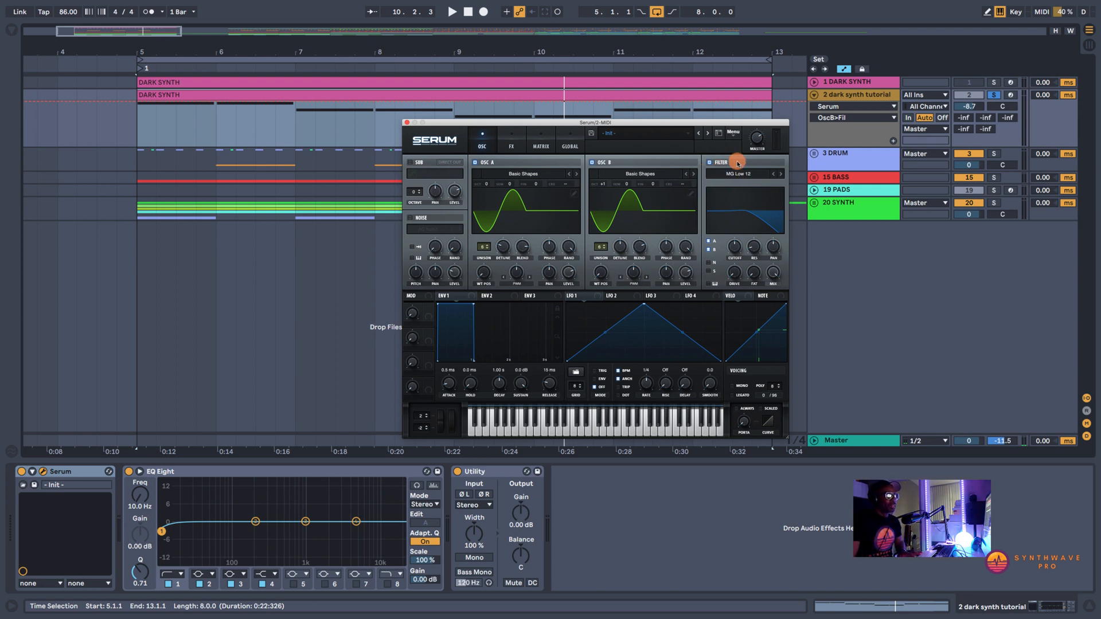
key(space)
click(736, 253)
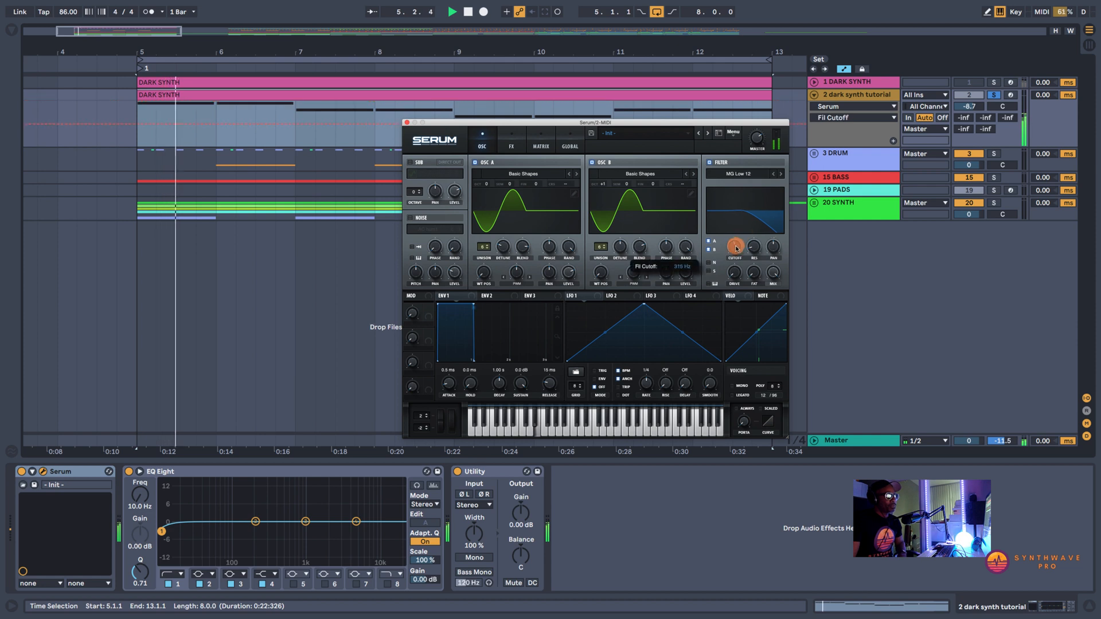
mouse_move(735, 252)
mouse_down()
mouse_move(738, 232)
mouse_move(729, 278)
mouse_move(732, 250)
mouse_up()
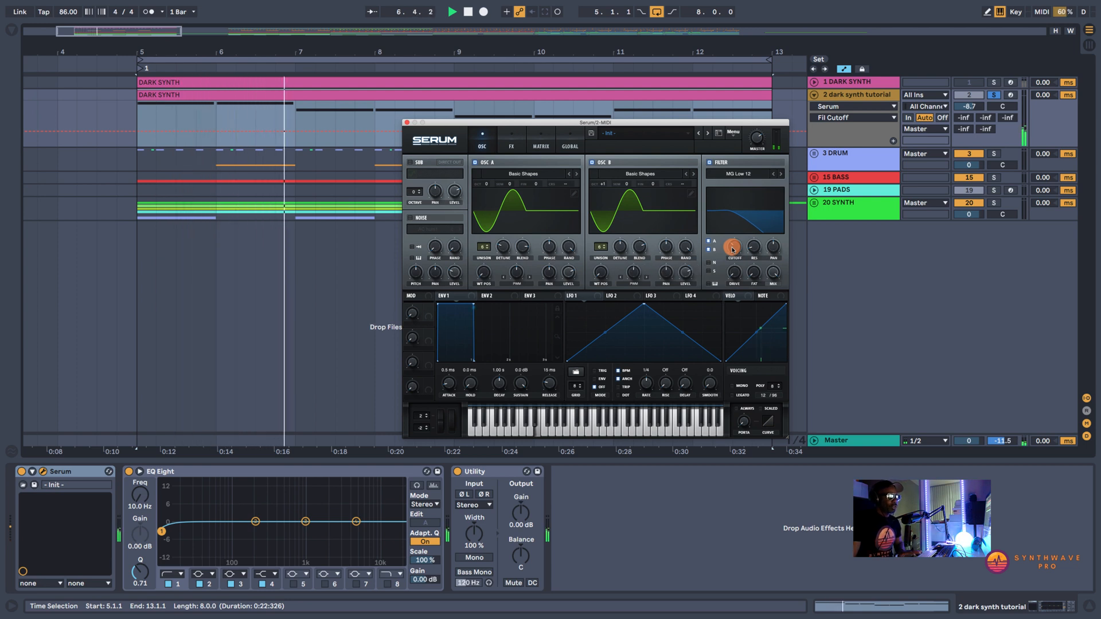
Raise the filter's resonance during playback until its curve shows a gentle peak at the cutoff, and stop the loop
click(758, 247)
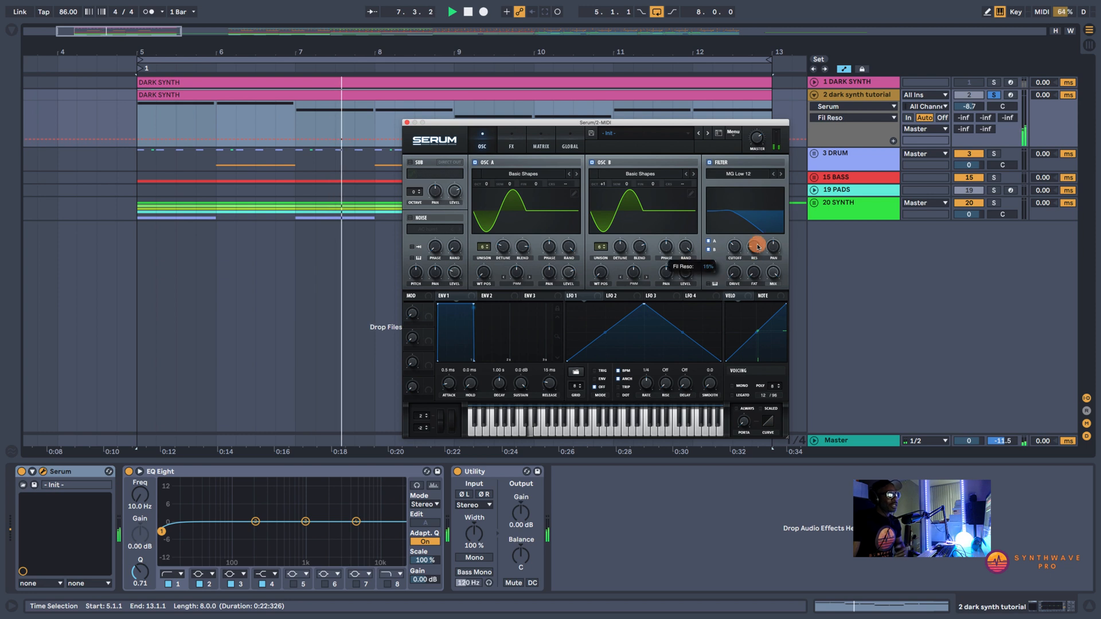
drag(758, 247, 760, 226)
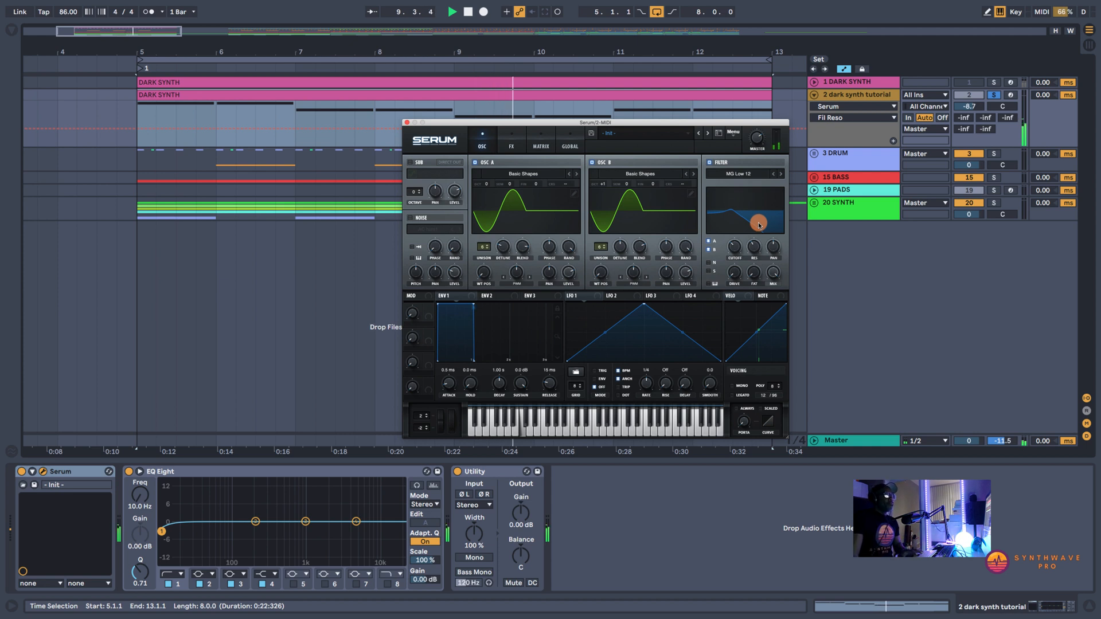
key(space)
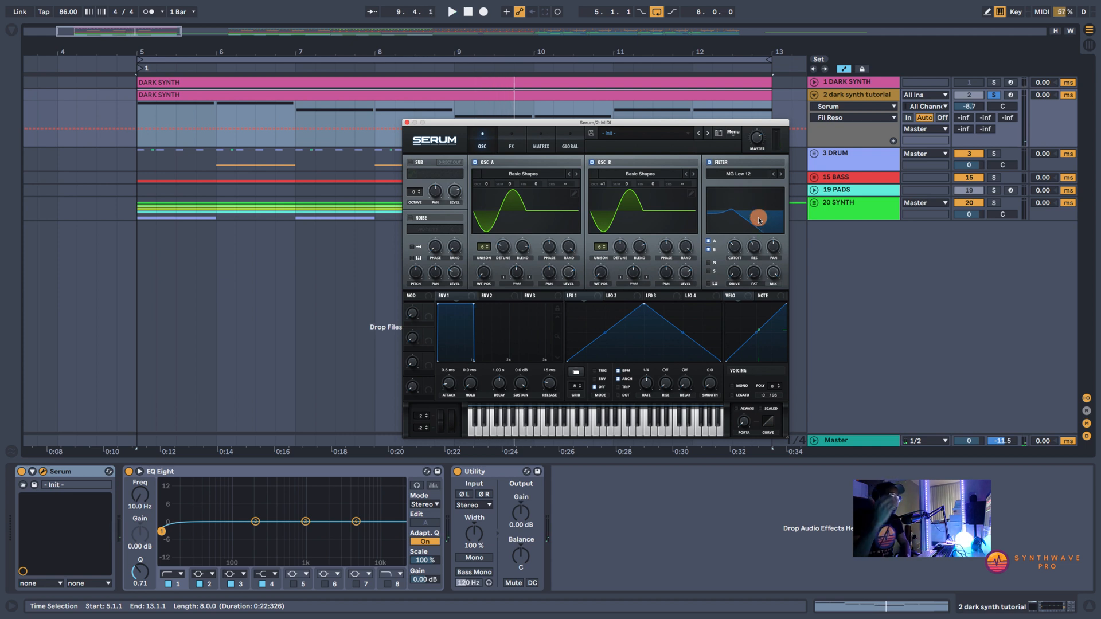
mouse_move(757, 218)
mouse_down()
mouse_move(720, 189)
mouse_move(732, 199)
mouse_up()
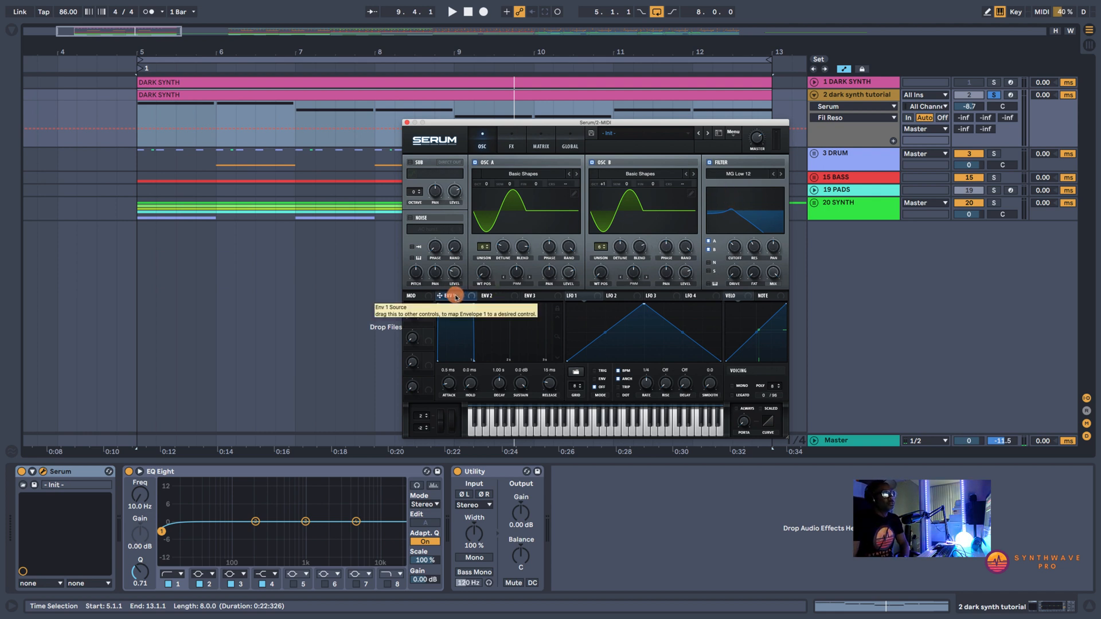
Lengthen Envelope 1's release to about 715 ms
drag(456, 296, 478, 305)
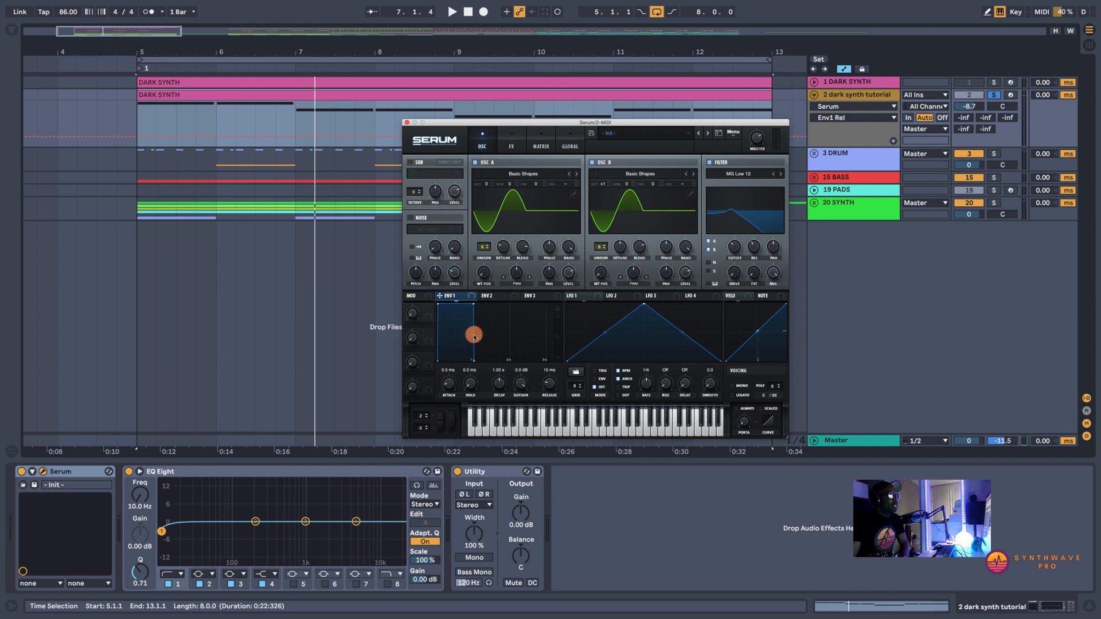
drag(551, 382, 554, 363)
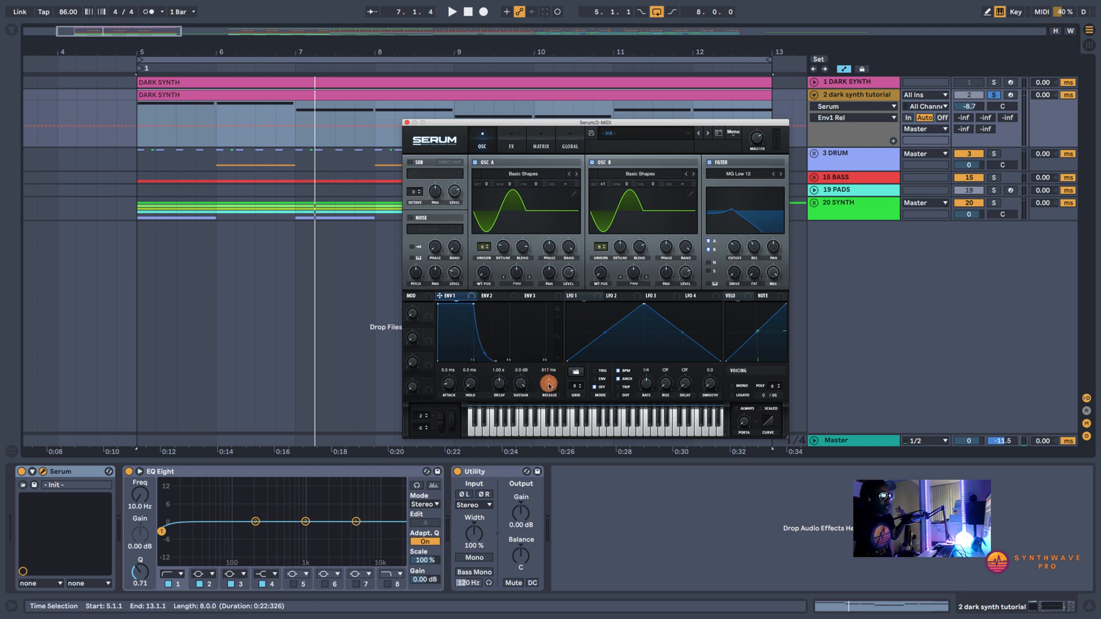
drag(551, 387, 551, 386)
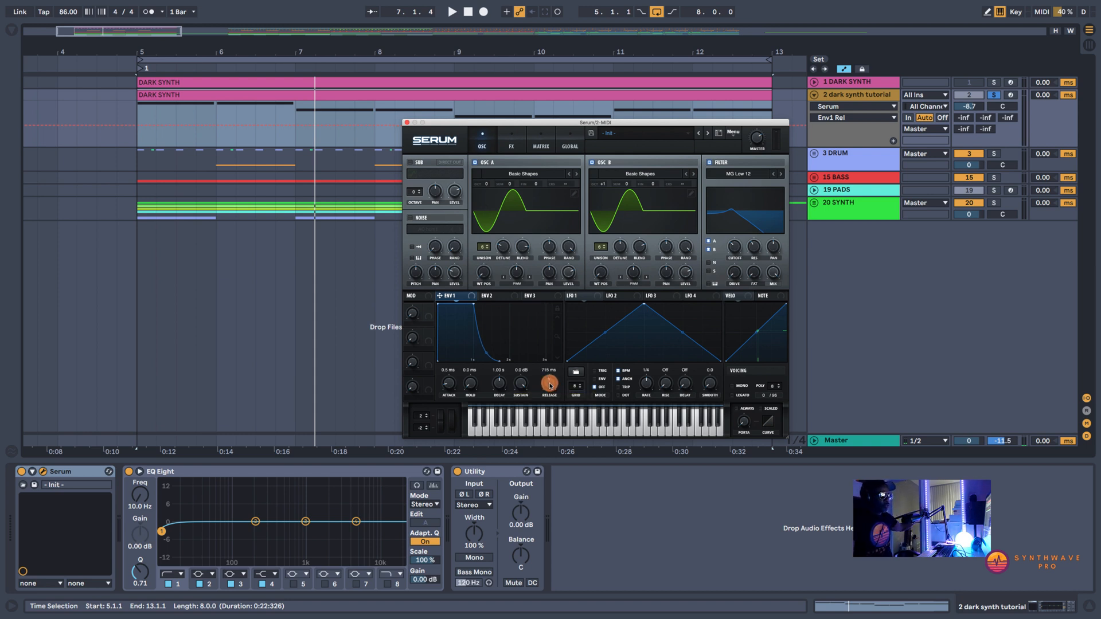
Play the loop to hear the release and examine the spacing between the E2 notes in the DARK SYNTH clip
key(space)
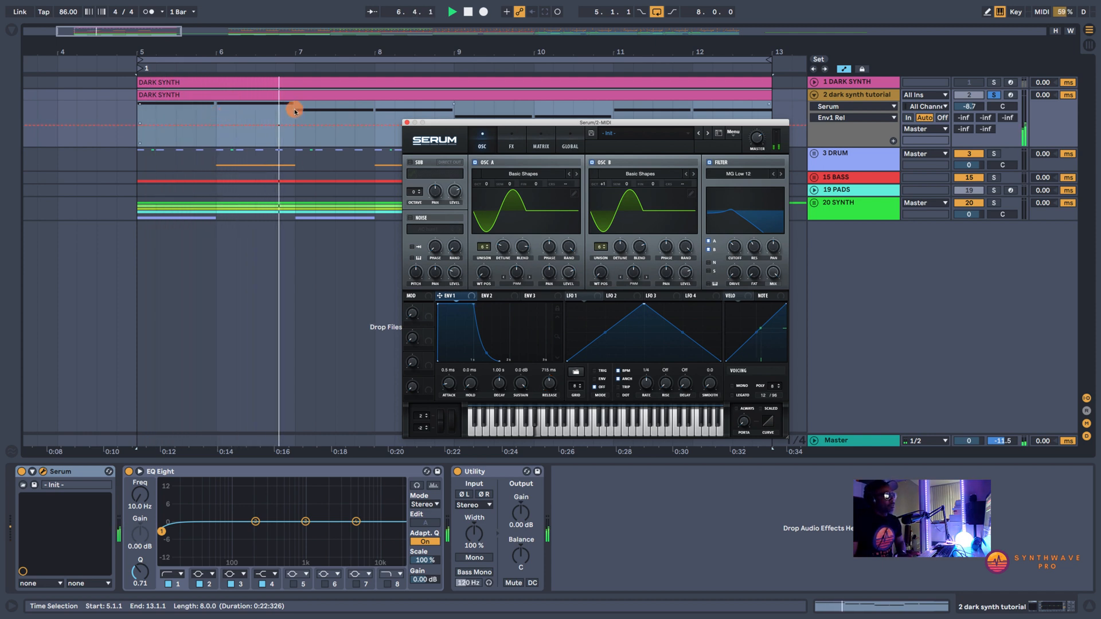
key(space)
double_click(235, 99)
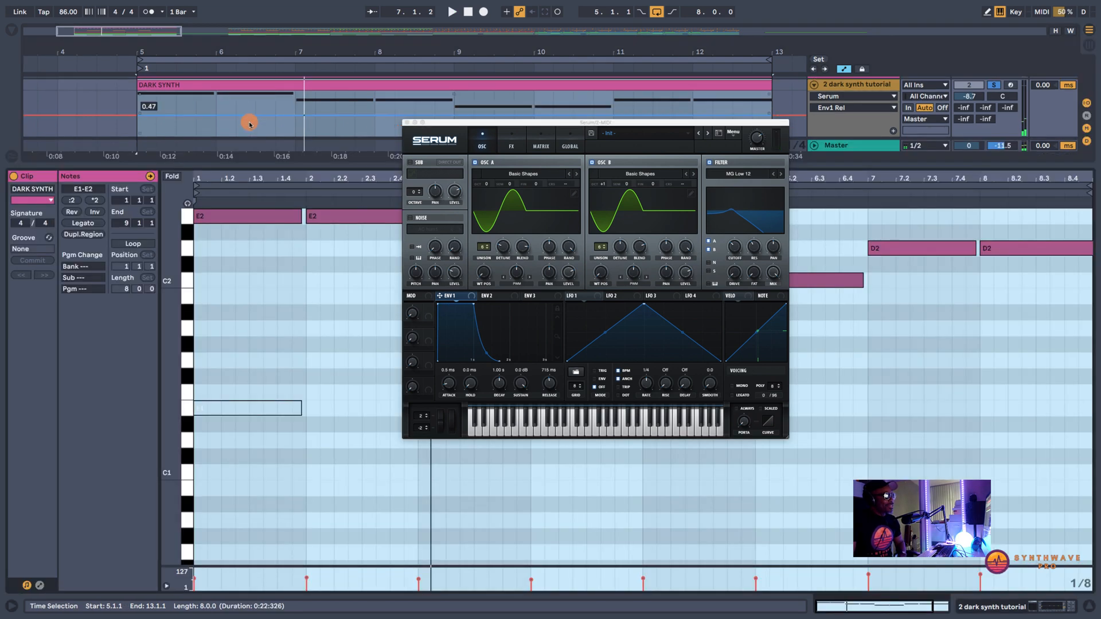
click(299, 216)
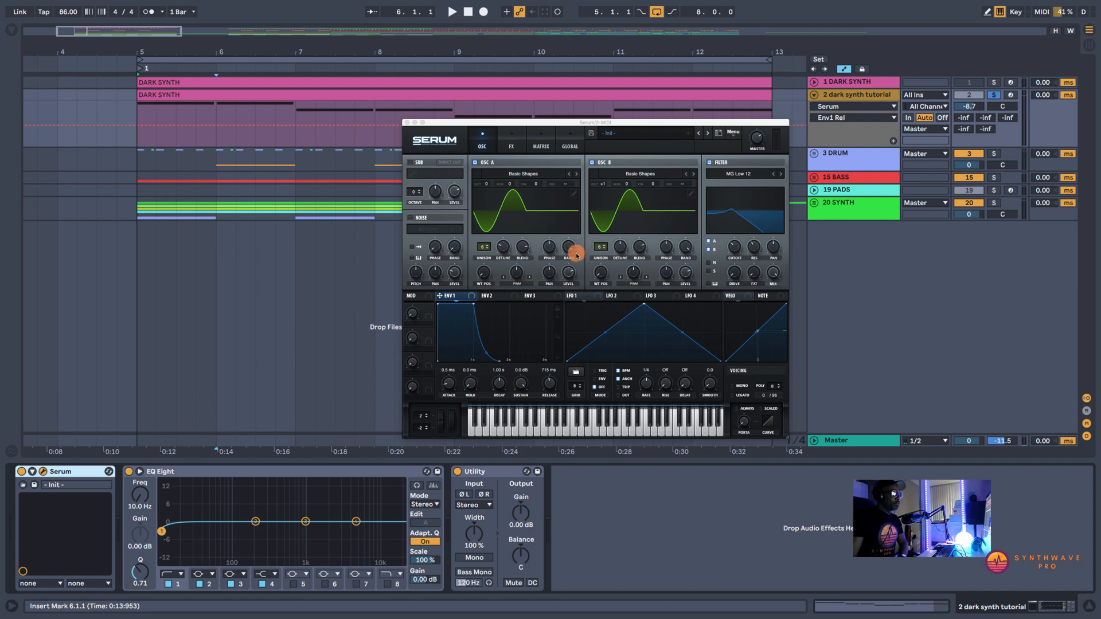
Assign Envelope 2 to the filter cutoff and play the loop briefly to hear the modulation
click(485, 298)
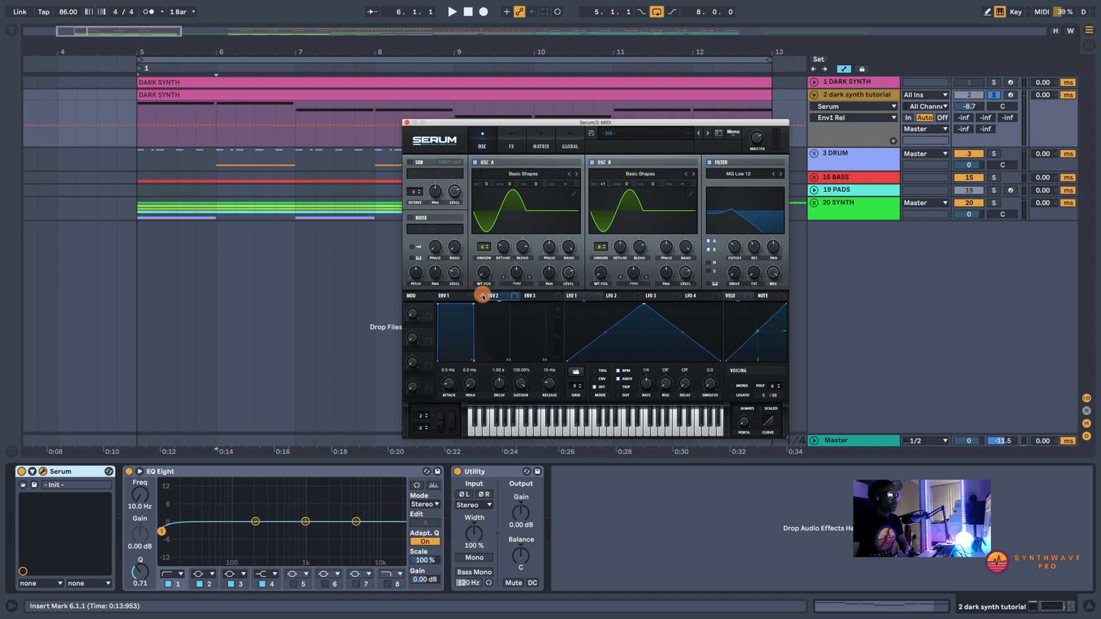
drag(482, 295, 727, 246)
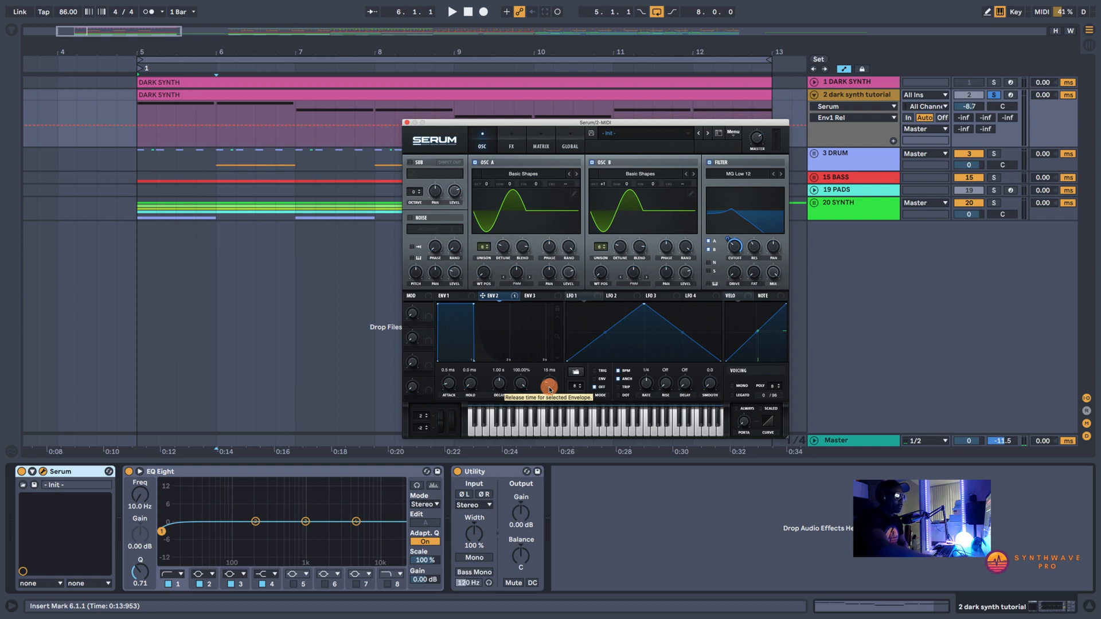
click(496, 298)
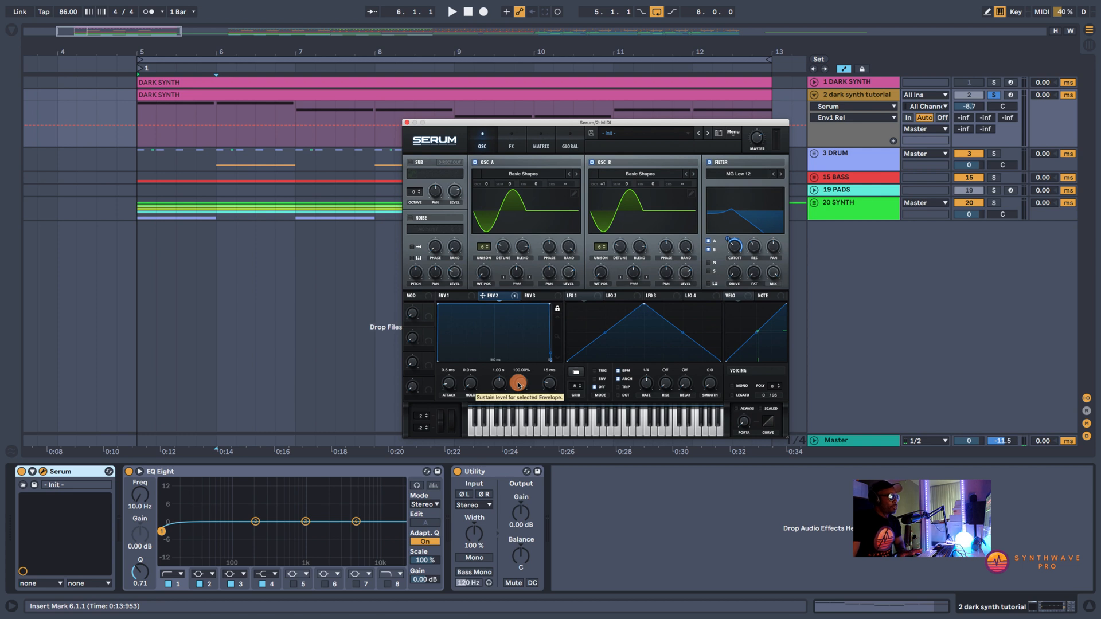
key(space)
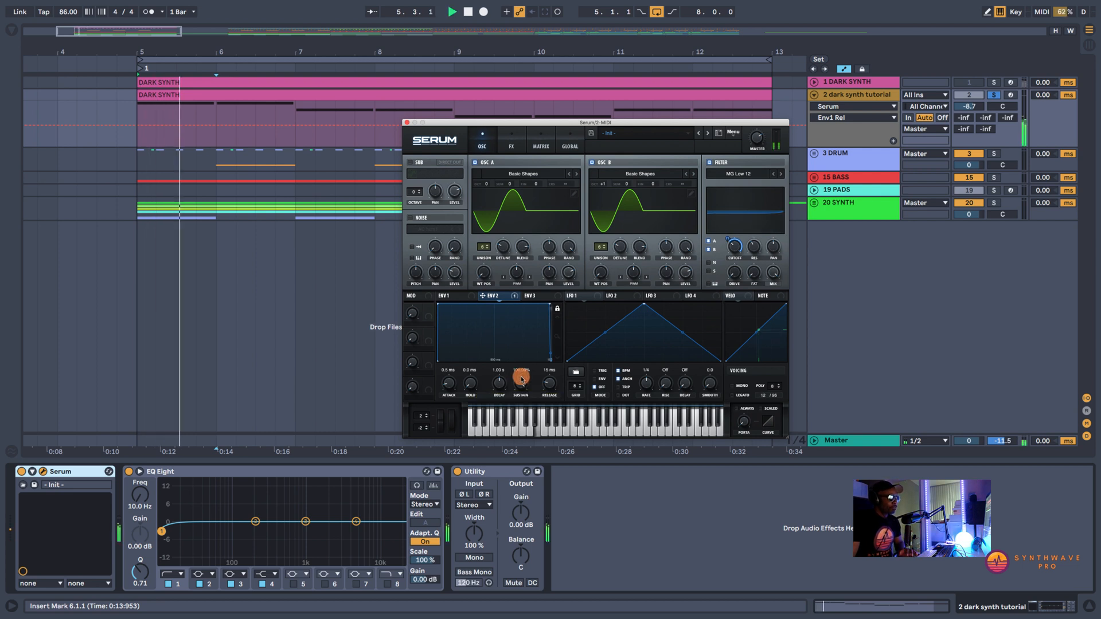
key(space)
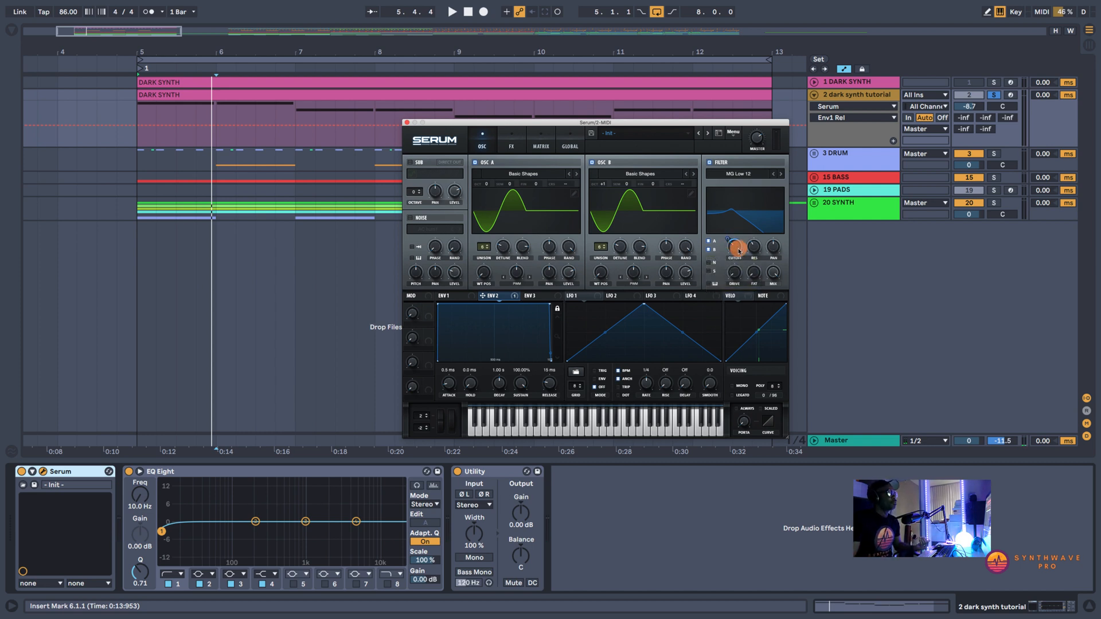
Set Envelope 2's sustain to 0% and play the loop to hear the filter close
drag(521, 385, 526, 495)
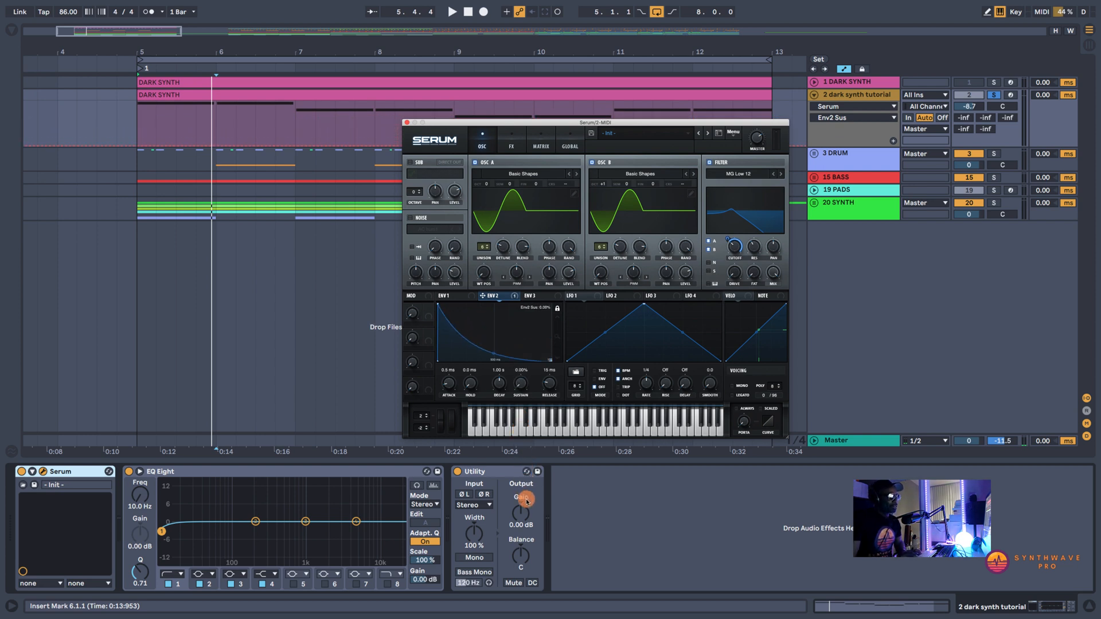
key(space)
click(517, 382)
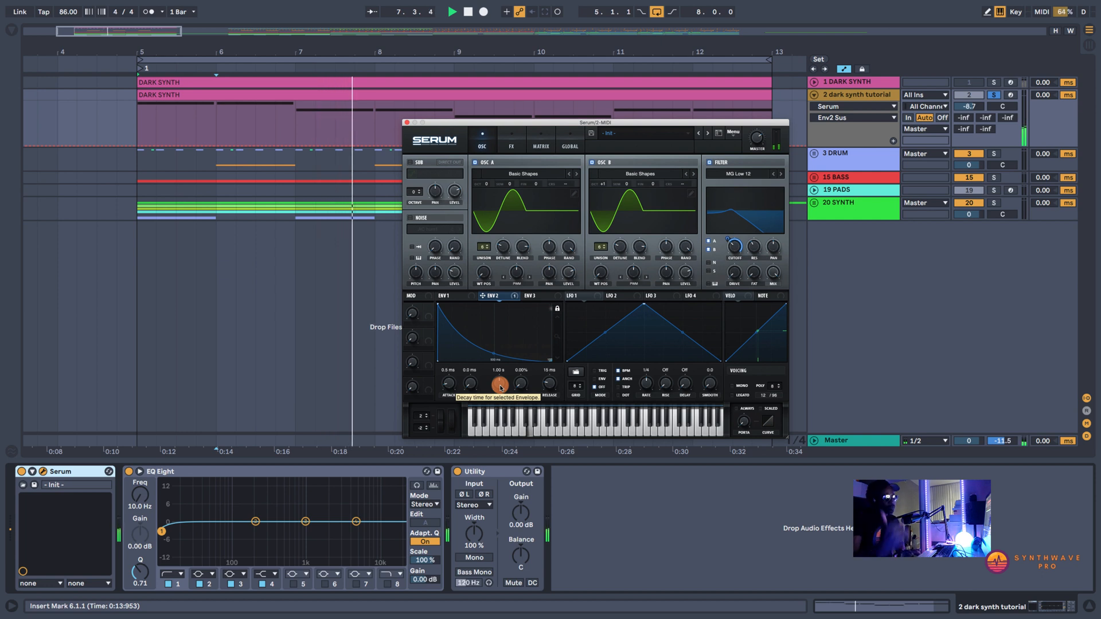
Try short and long decay times on Envelope 2 during playback and set the decay to about 5.15 s
drag(500, 387, 503, 374)
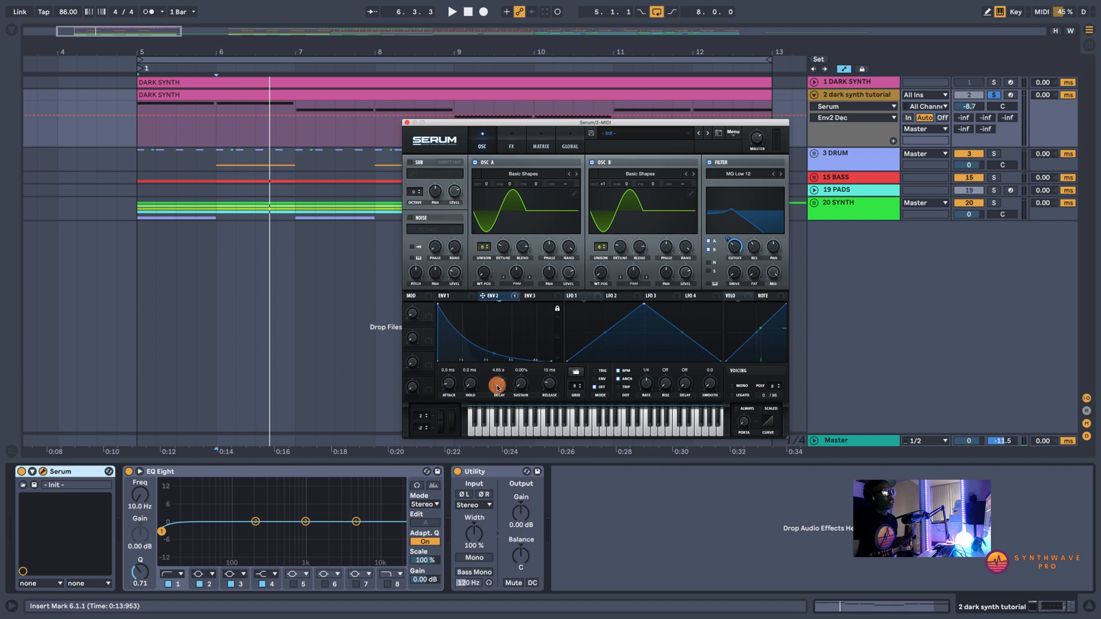
key(super+space)
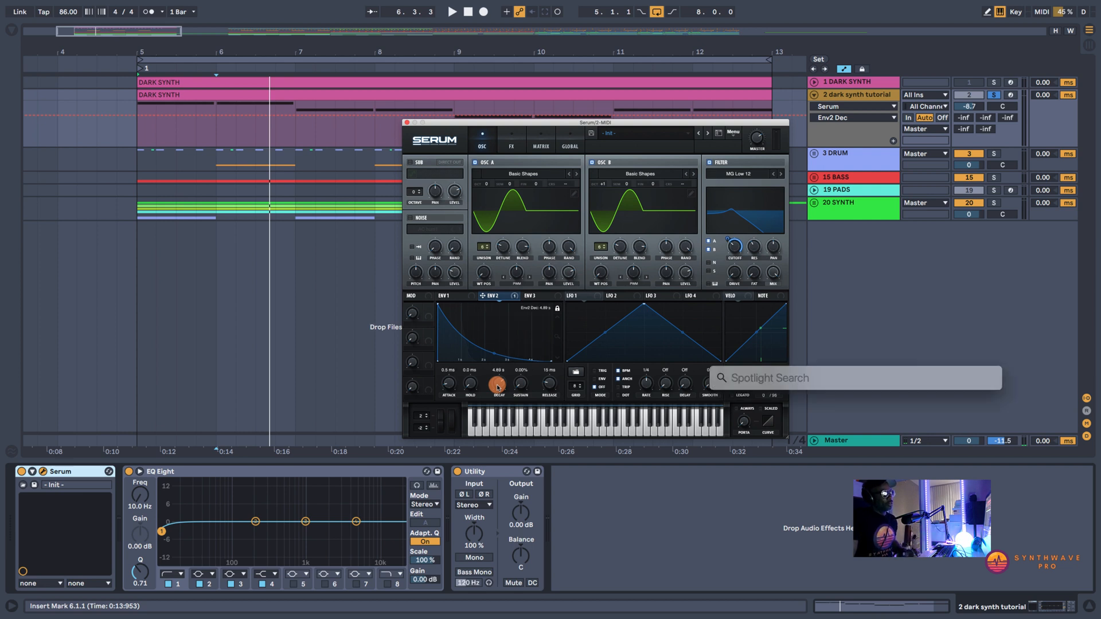
click(501, 348)
key(space)
drag(499, 390, 499, 387)
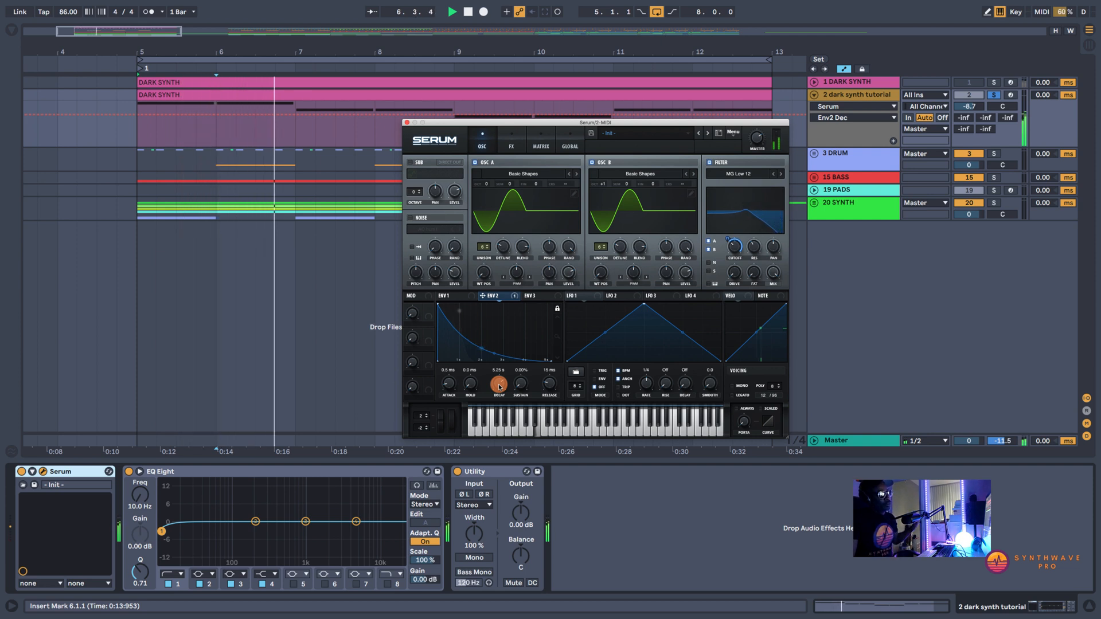
drag(499, 387, 499, 388)
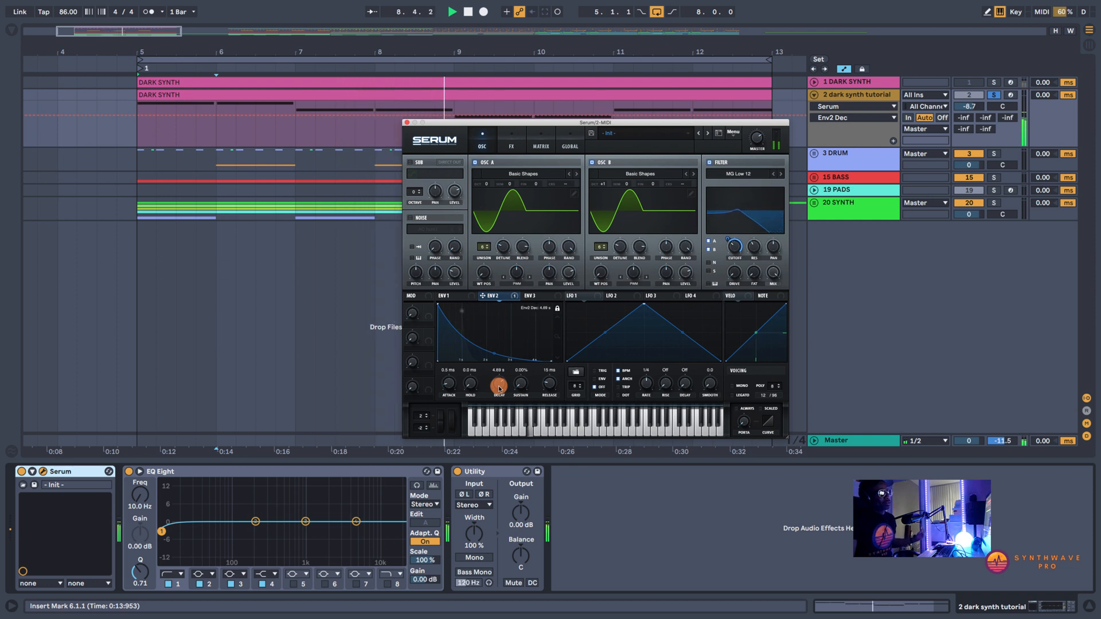
drag(498, 388, 499, 407)
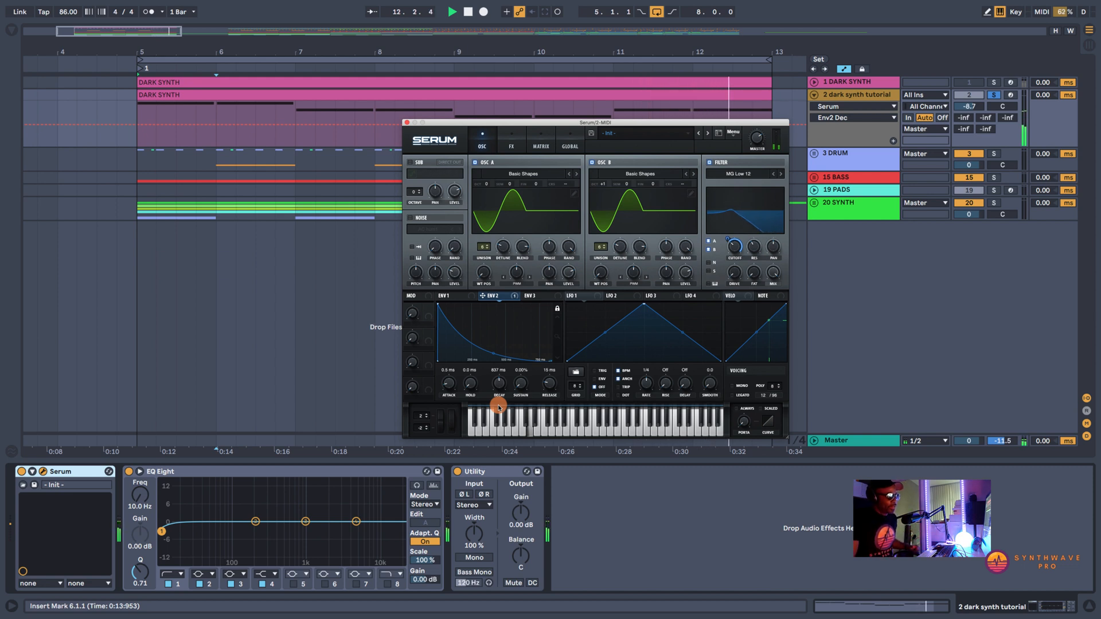
drag(499, 405, 502, 389)
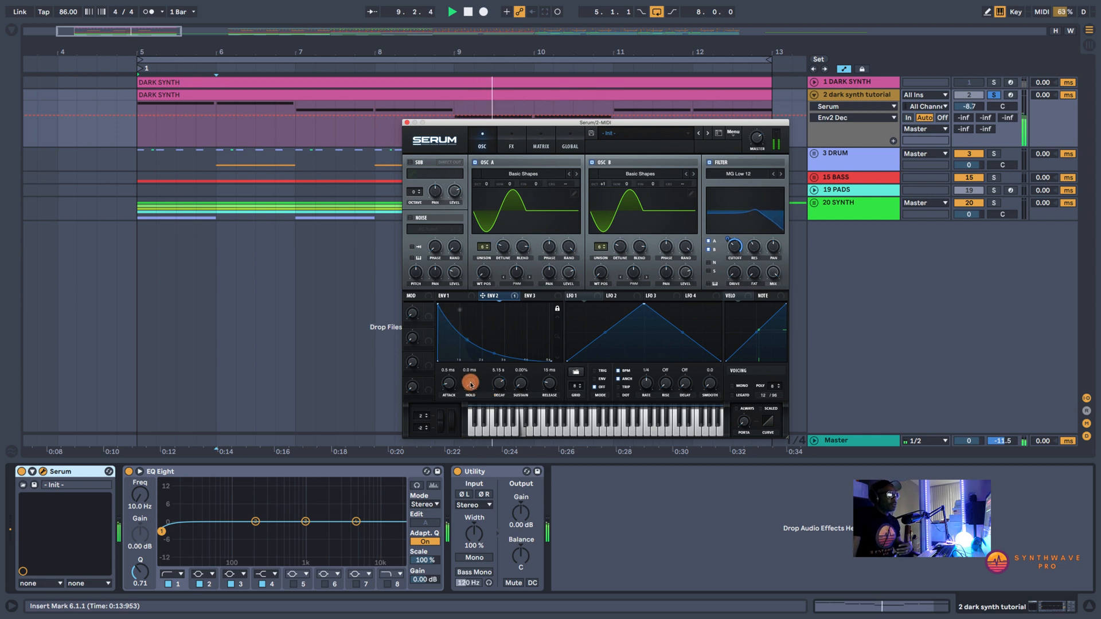
Try a long hold time on Envelope 2 with the loop playing and set the hold to about 92 ms
drag(471, 383, 477, 335)
key(space)
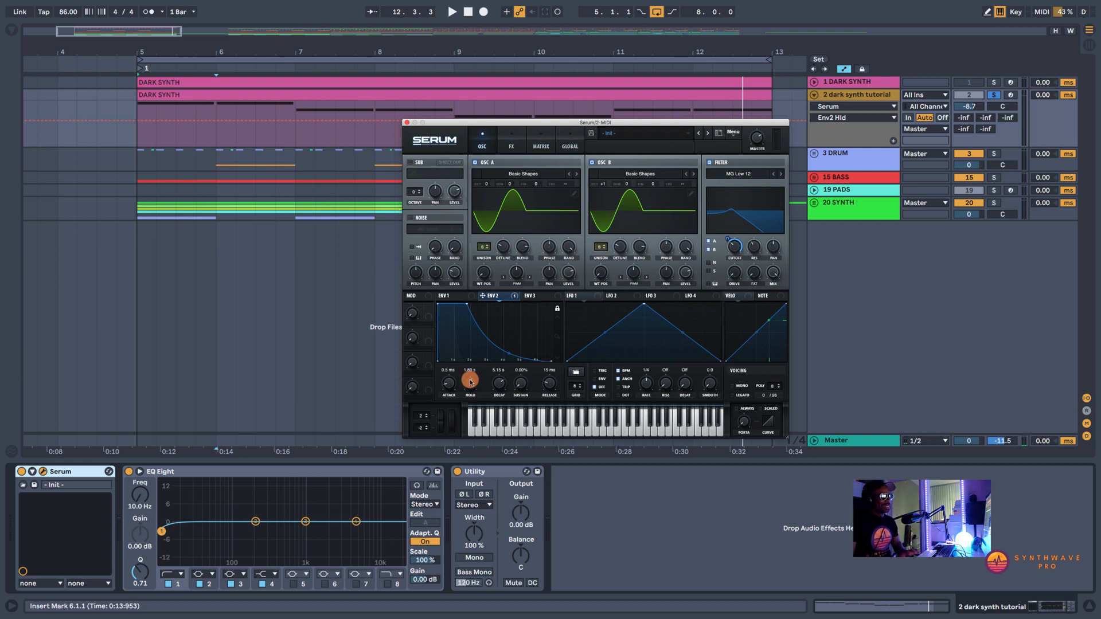
key(space)
drag(471, 383, 476, 417)
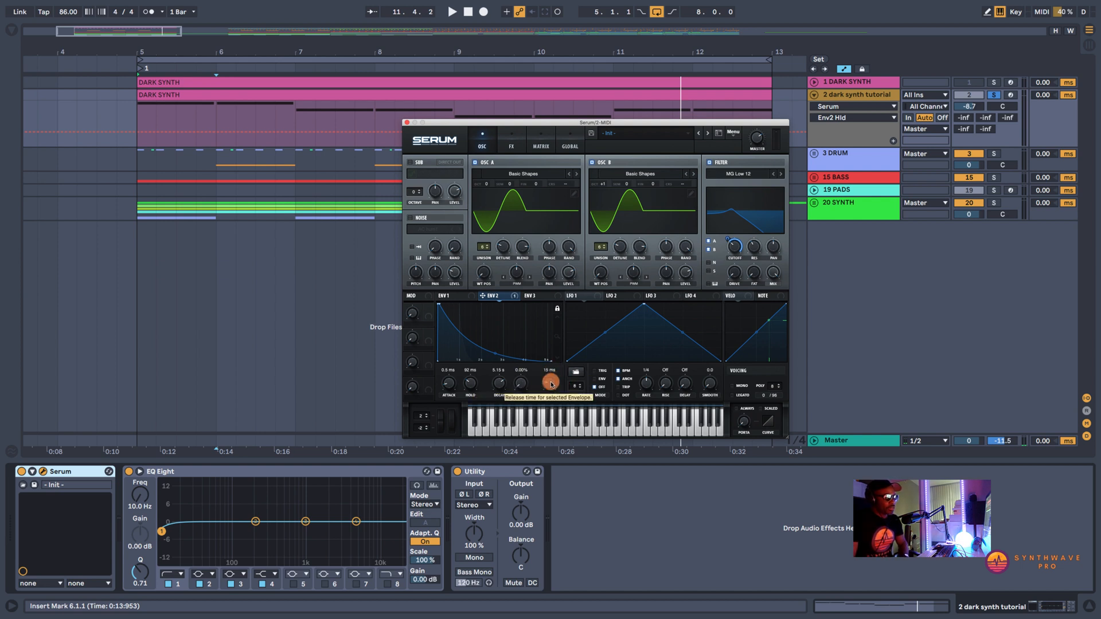
Raise Envelope 2's release to 710 ms while the loop plays
key(space)
drag(550, 385, 553, 362)
key(space)
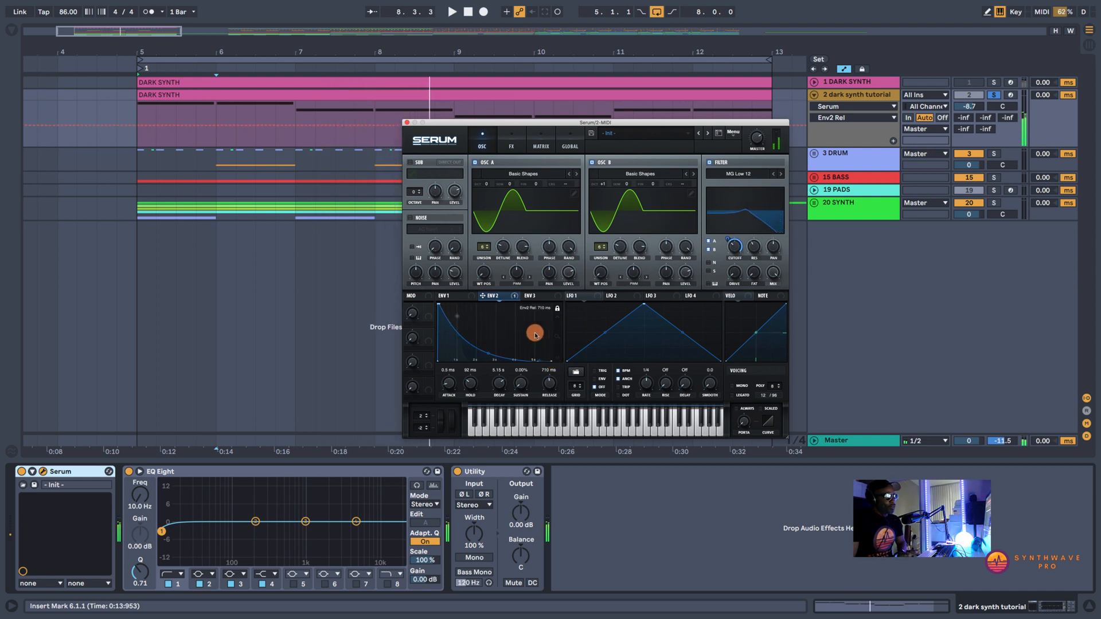
Compare the release times of Envelope 1 and Envelope 2, and play the loop to hear how they work together
click(449, 296)
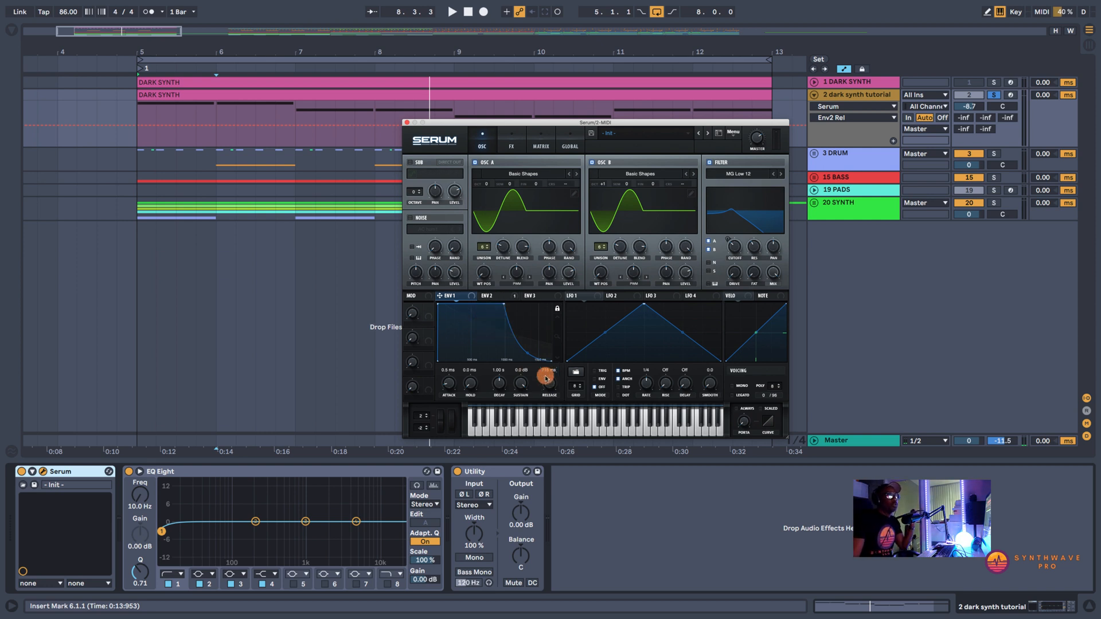
click(489, 295)
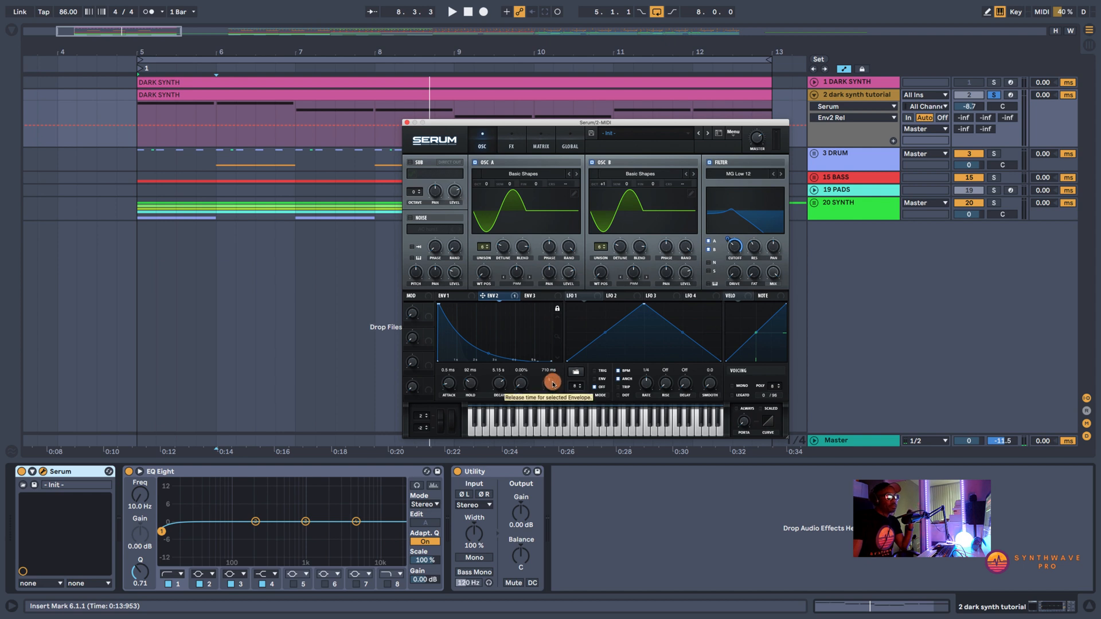
click(454, 295)
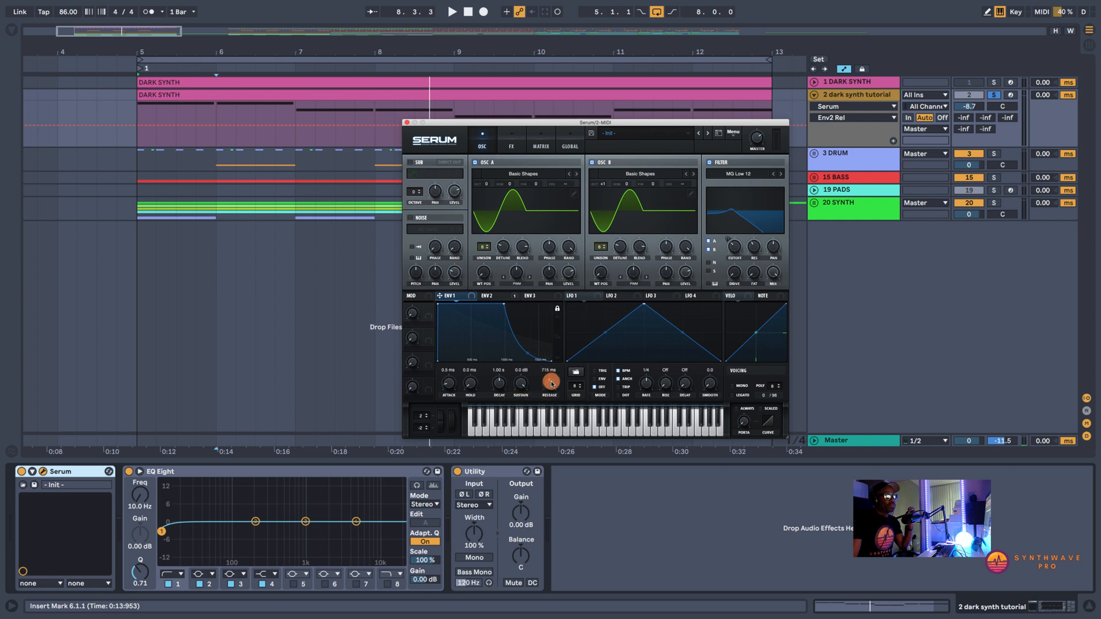
click(493, 296)
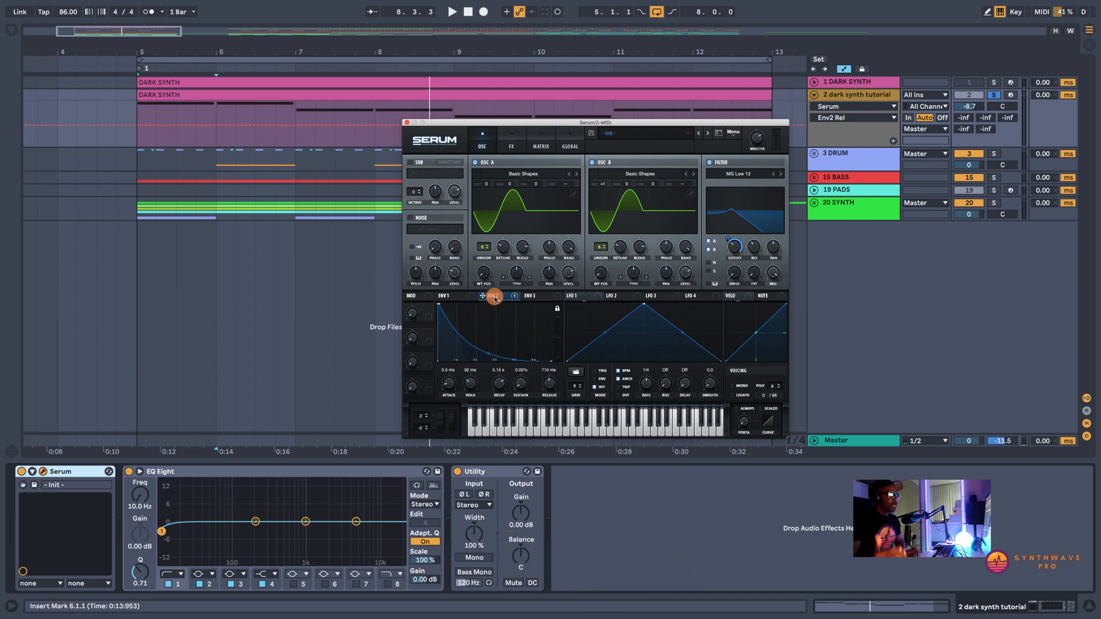
key(space)
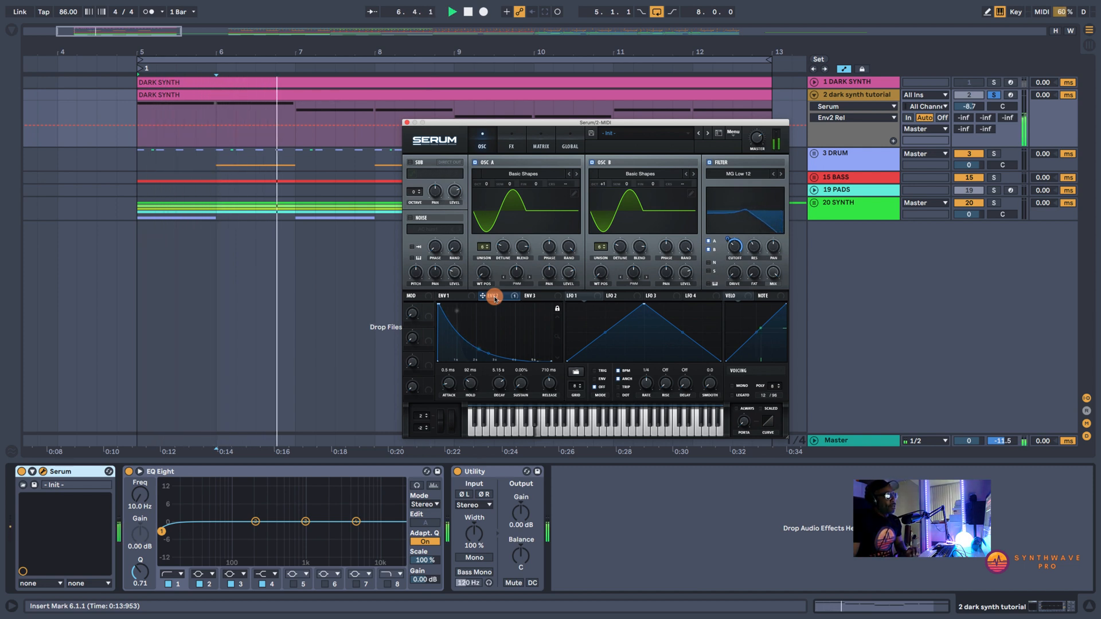
key(space)
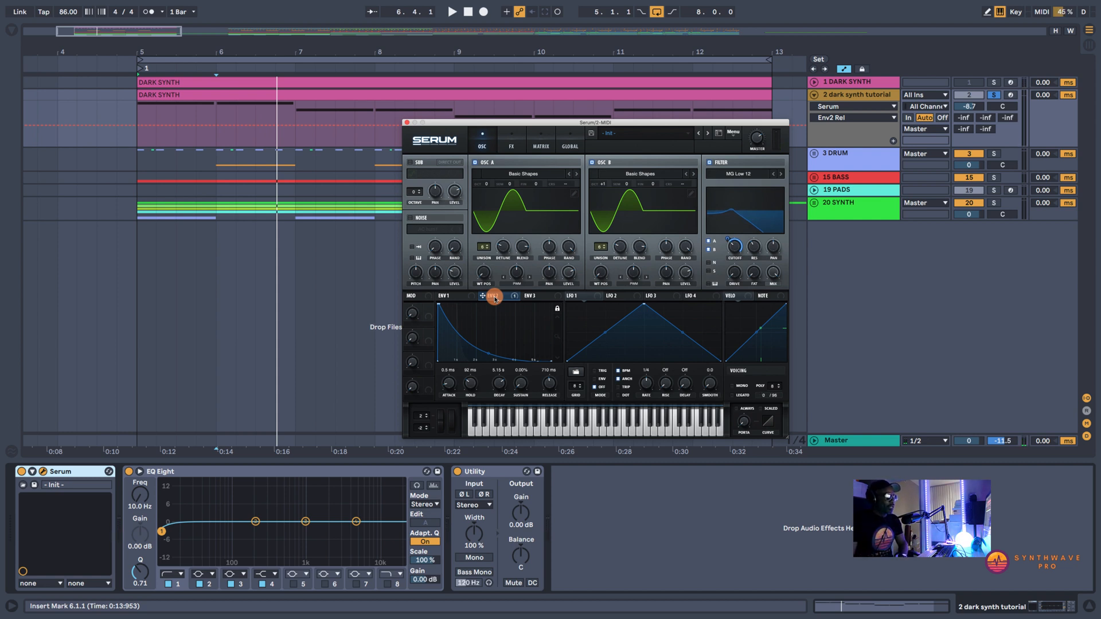
Turn on the sub oscillator as a square wave at octave -1 and route it through the filter
click(410, 164)
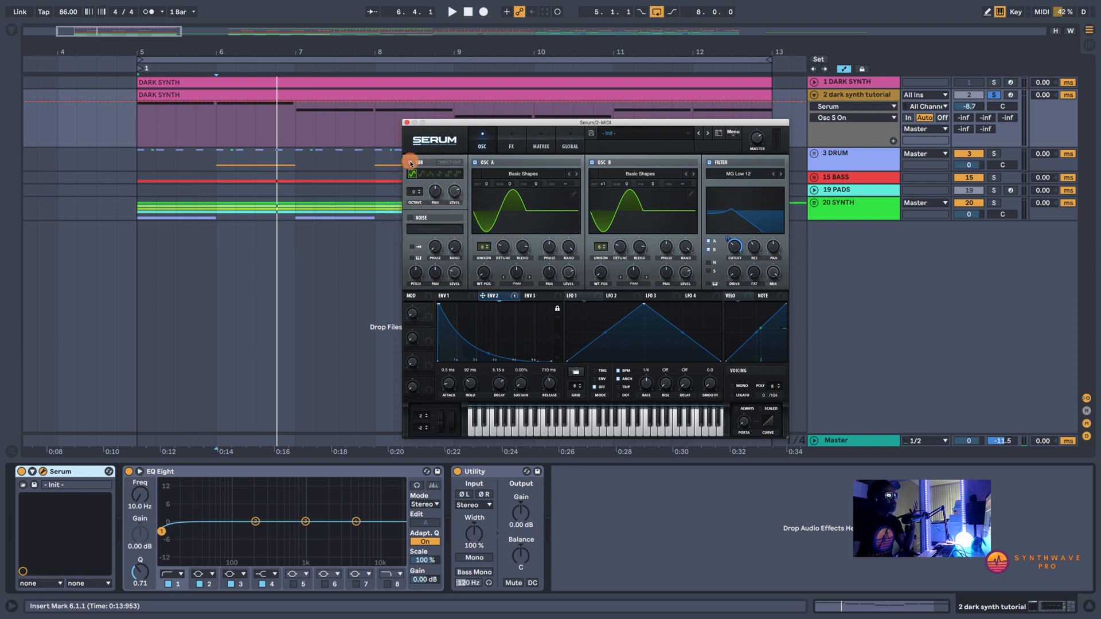
click(414, 193)
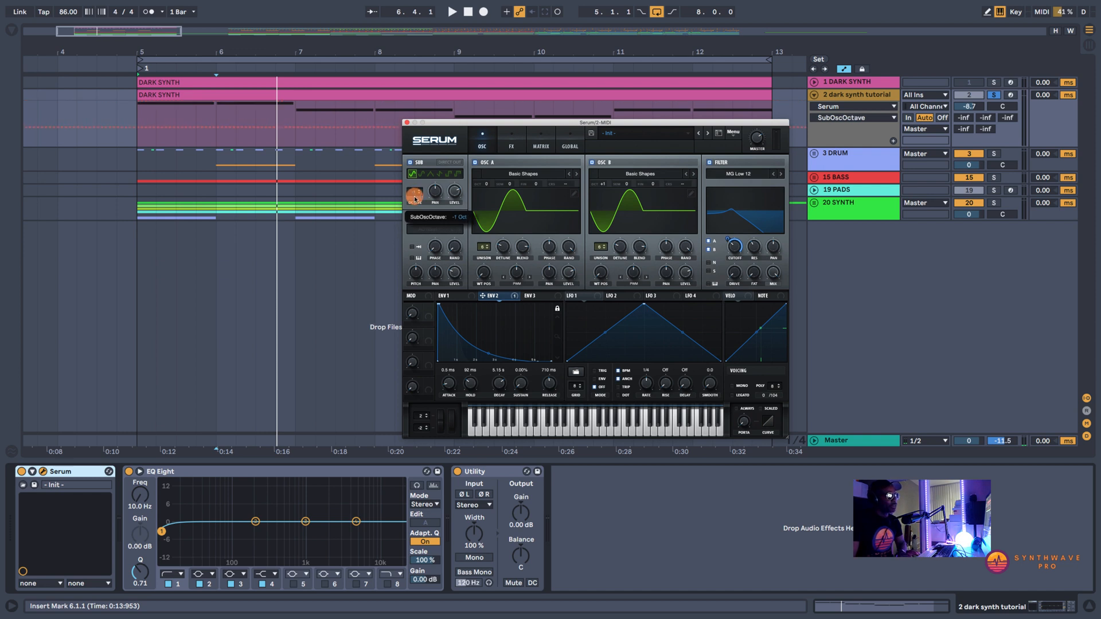
click(449, 174)
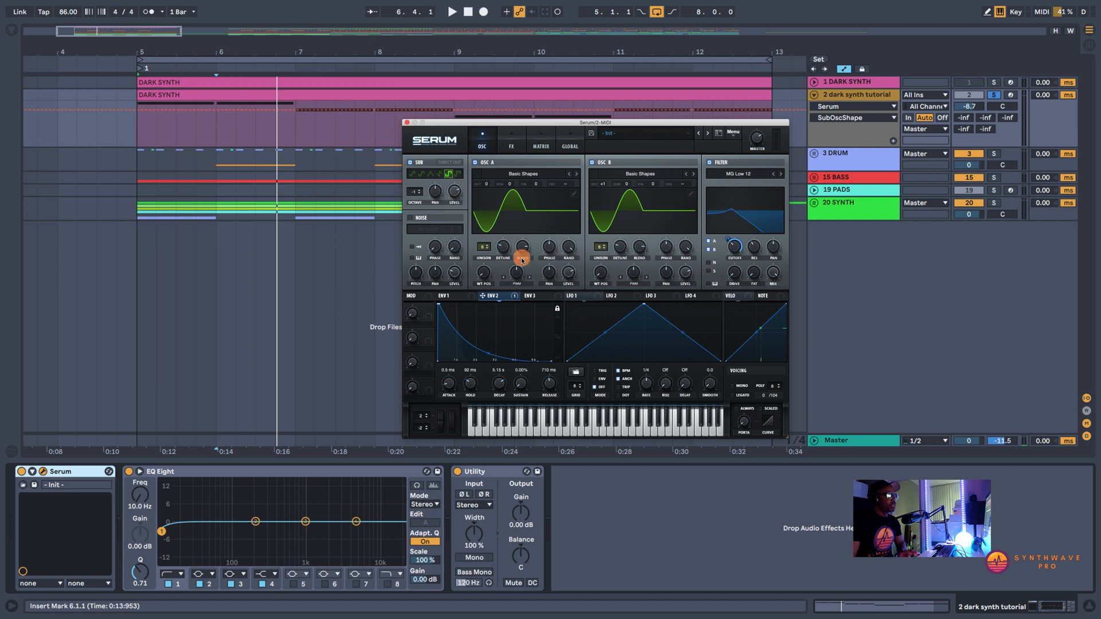
click(710, 274)
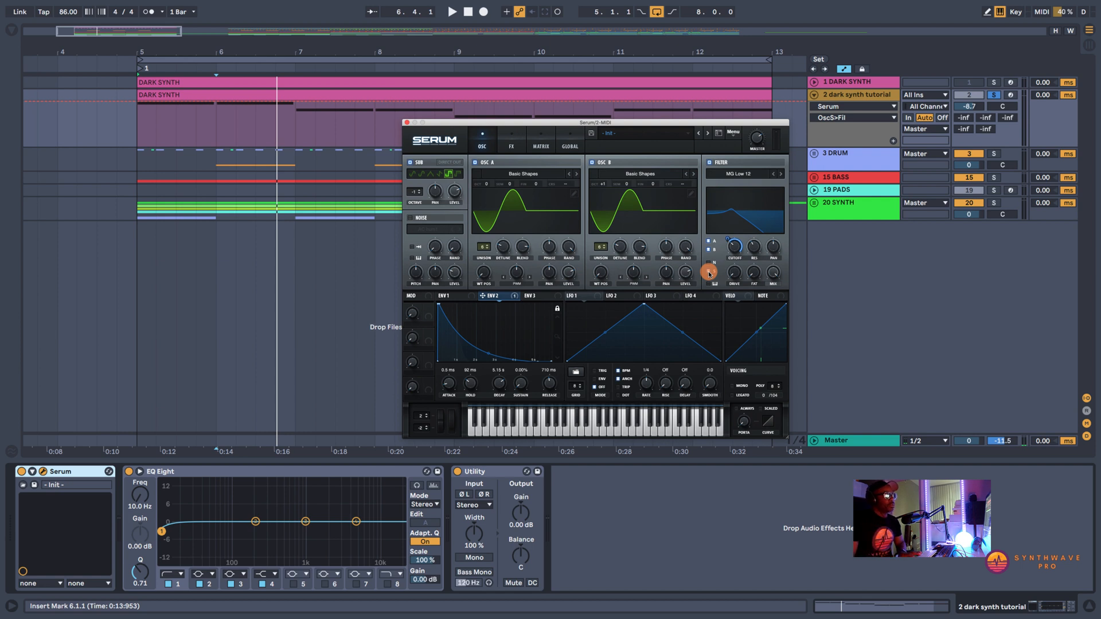
Lower the sub oscillator's level by ear while the loop plays
key(space)
click(453, 194)
drag(453, 194, 454, 228)
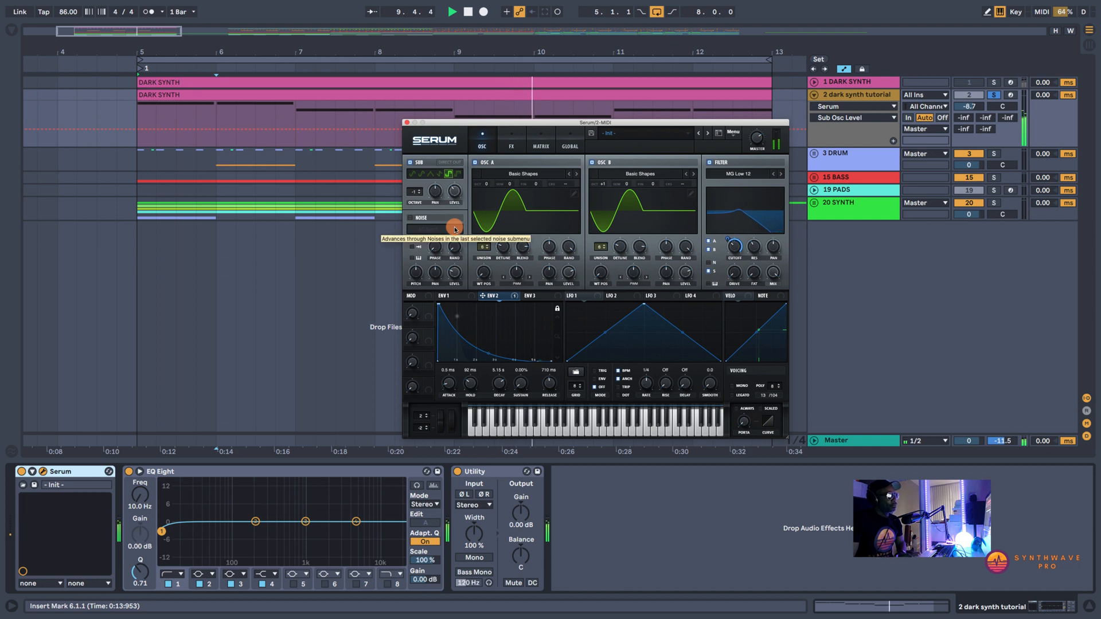
key(space)
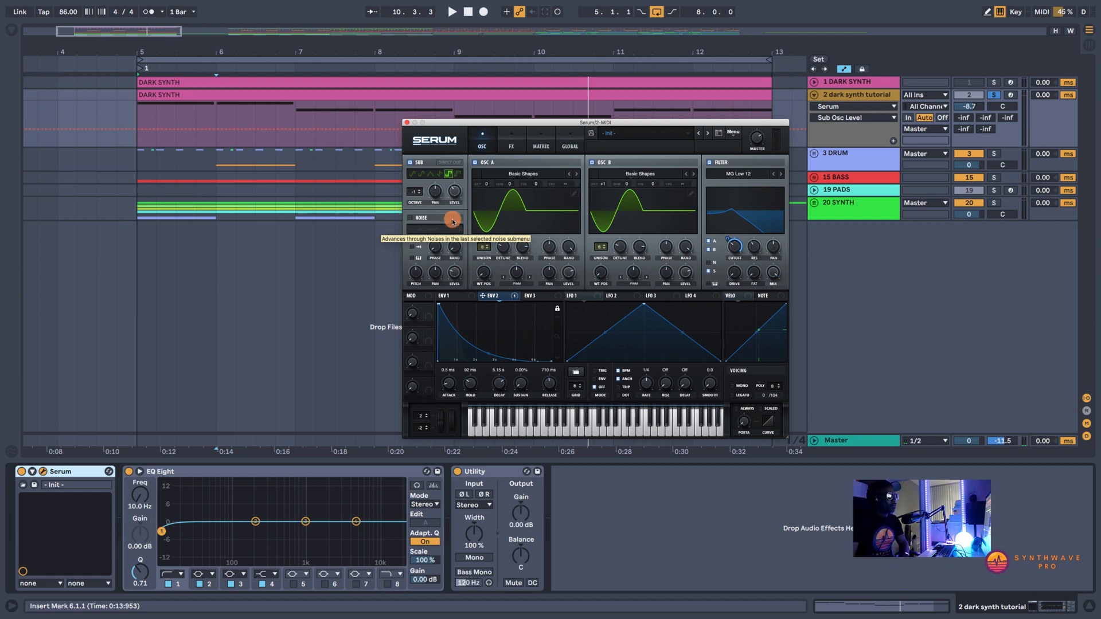
Turn on the noise oscillator with the AC hum1 sample and route it through the filter
click(411, 219)
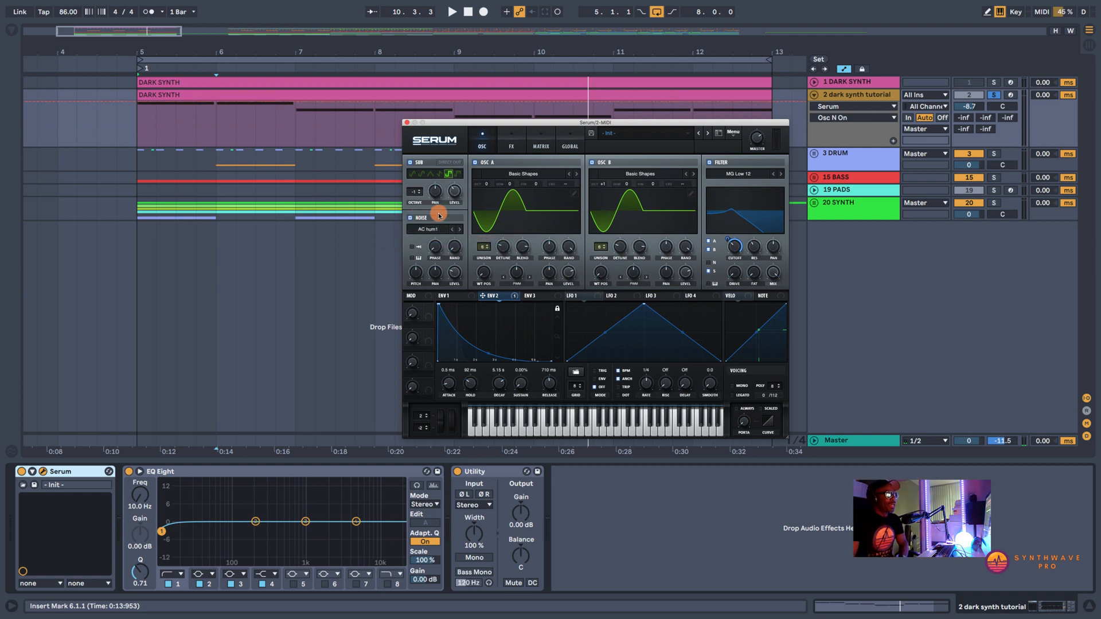
click(439, 228)
click(439, 218)
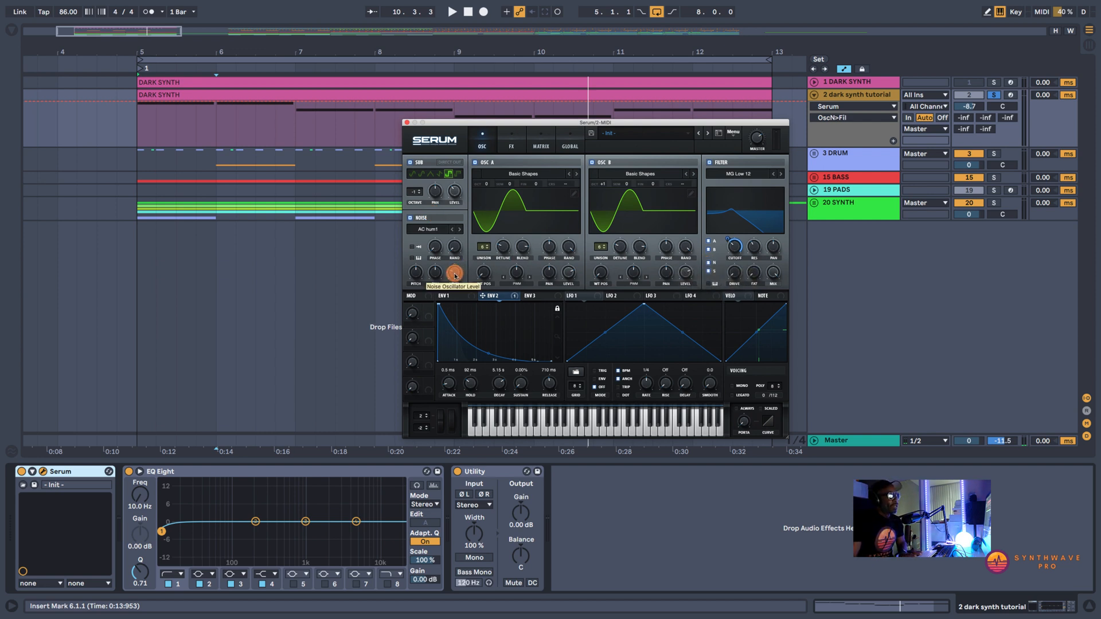
Adjust the noise oscillator's level by ear while the loop plays
key(space)
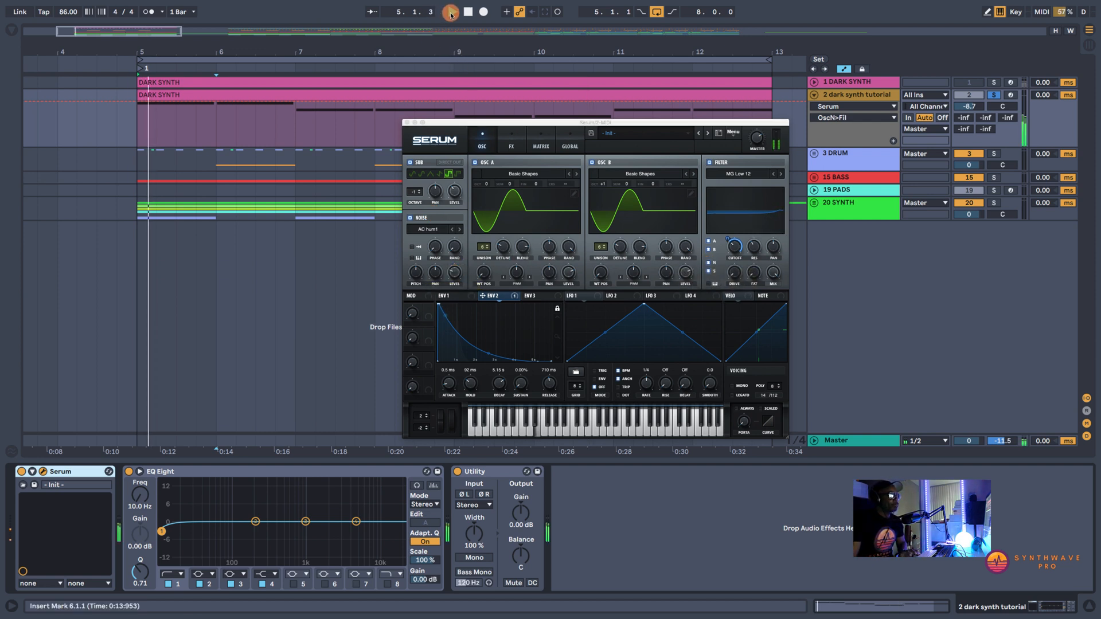
mouse_move(453, 273)
mouse_down()
mouse_move(457, 243)
mouse_move(457, 265)
mouse_up()
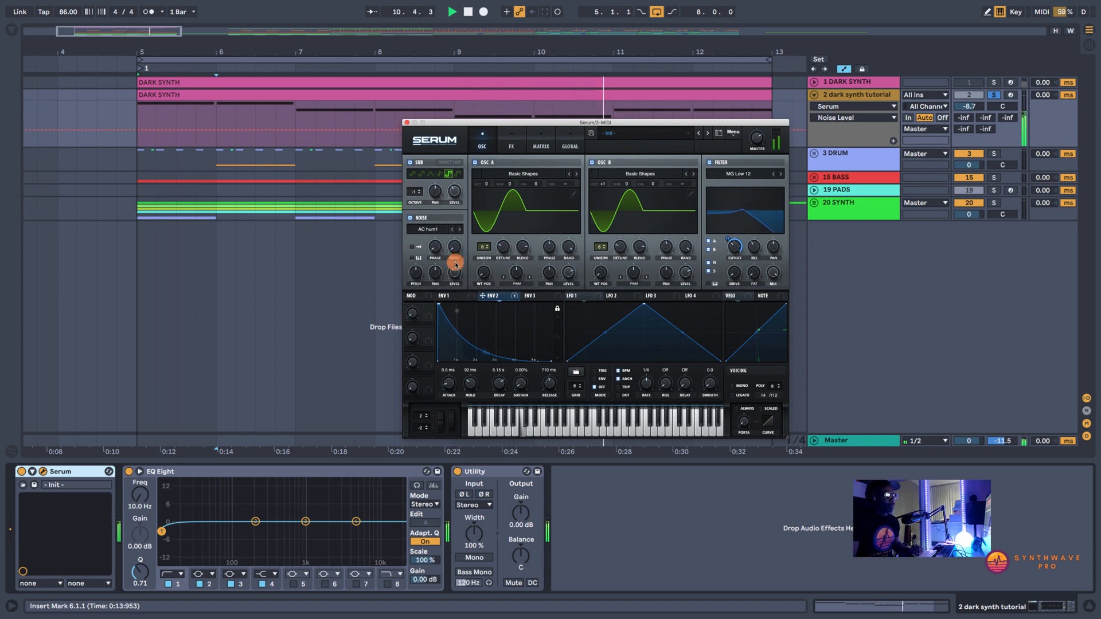
key(space)
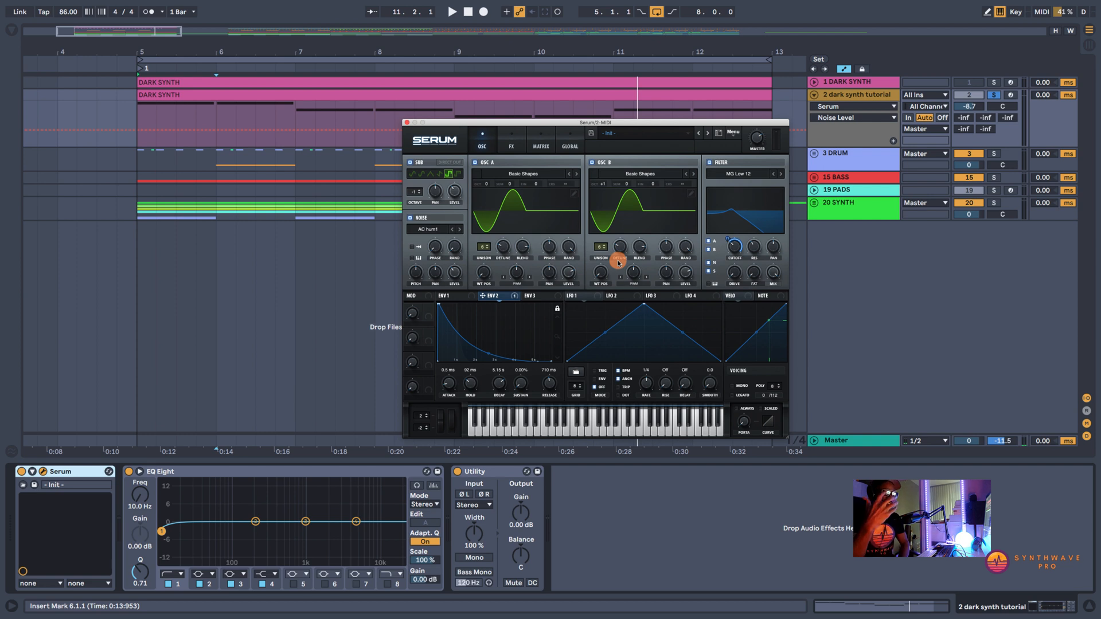
Assign LFO 1 to oscillator A's warp, check the assignment in the modulation matrix and play the loop
click(582, 297)
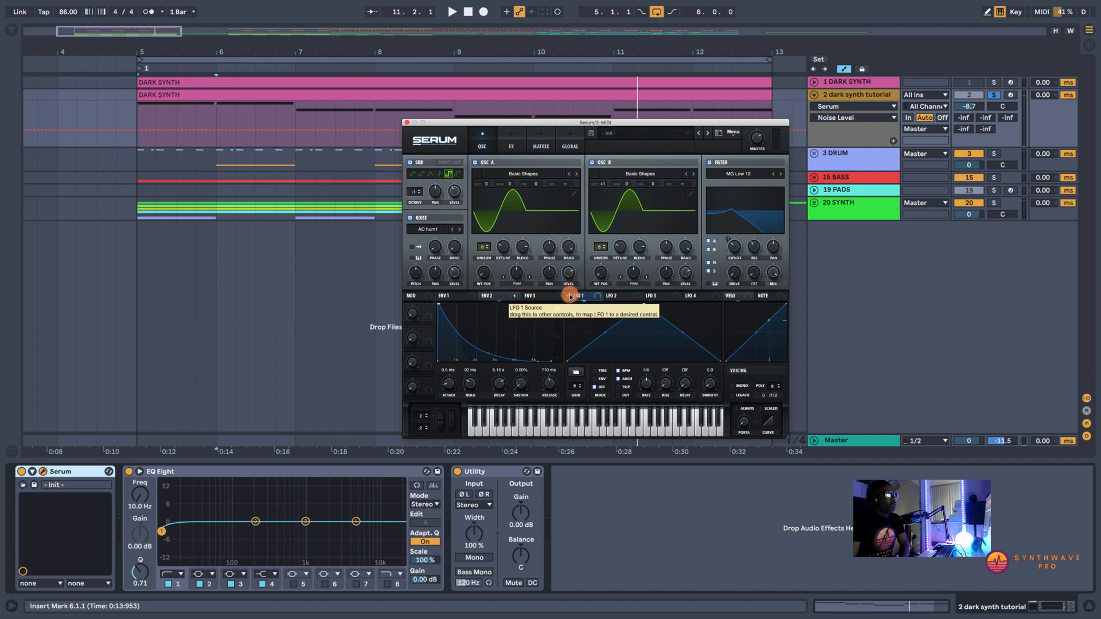
mouse_move(570, 296)
mouse_down()
mouse_move(523, 285)
mouse_move(512, 264)
mouse_up()
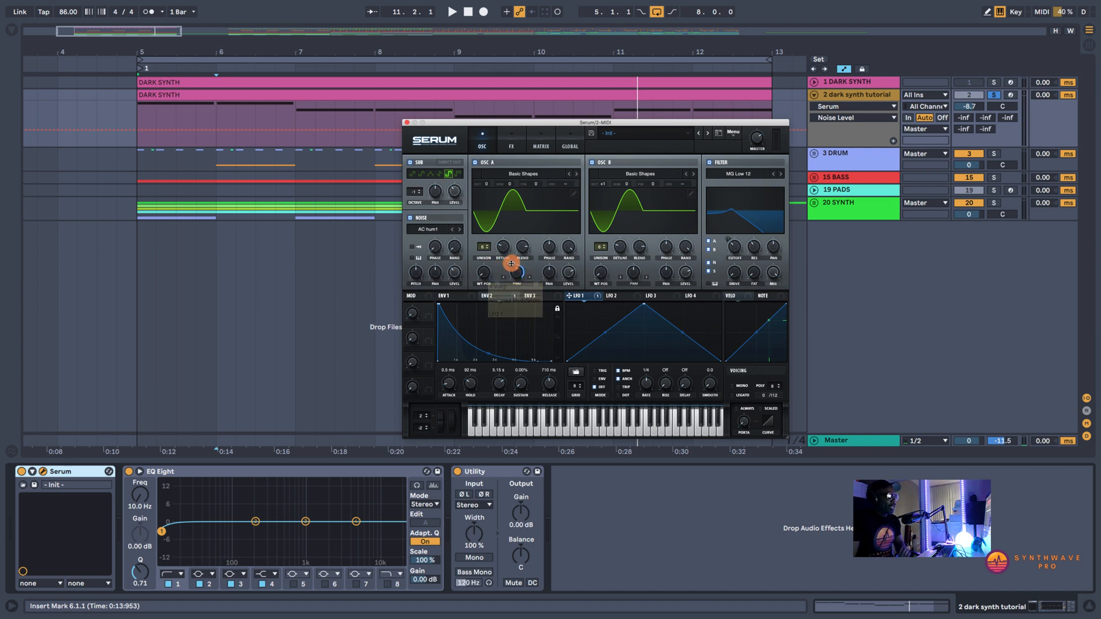
click(536, 144)
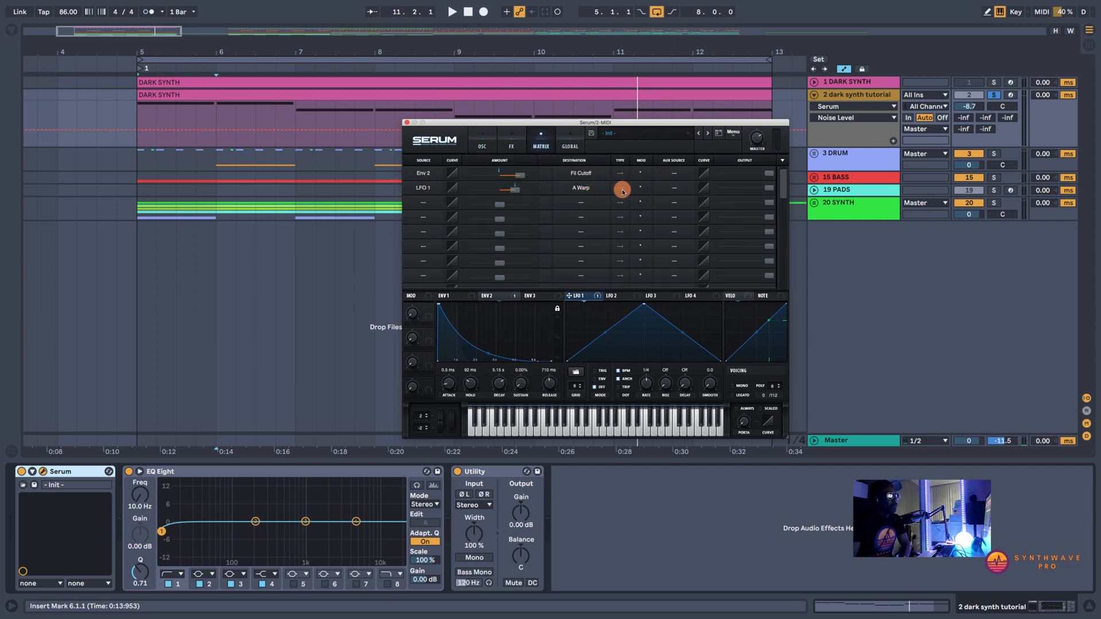
click(483, 145)
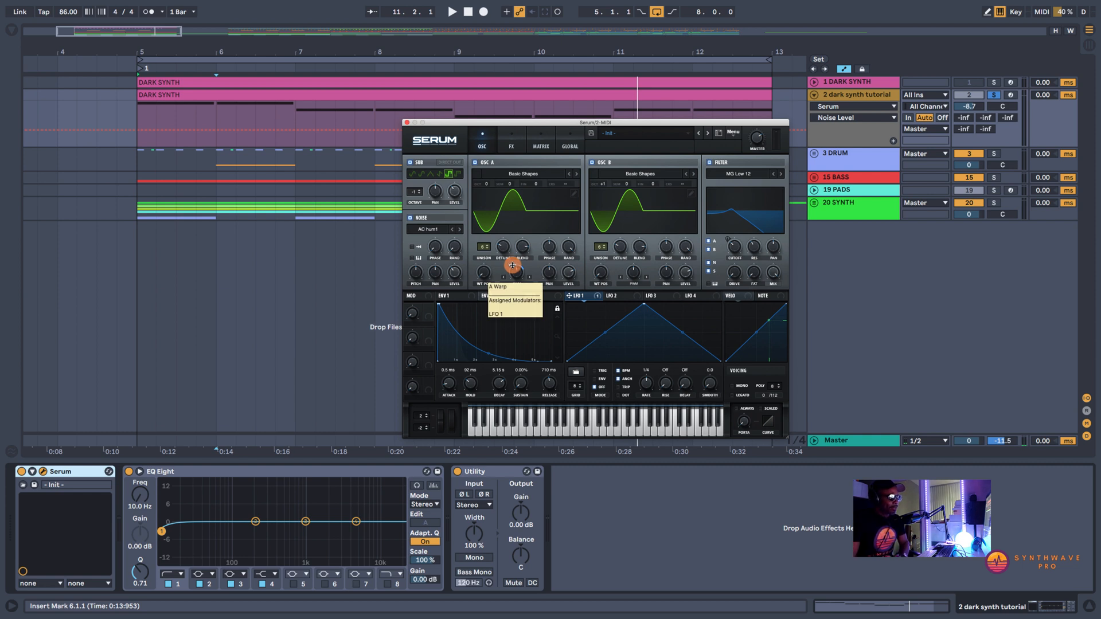
key(space)
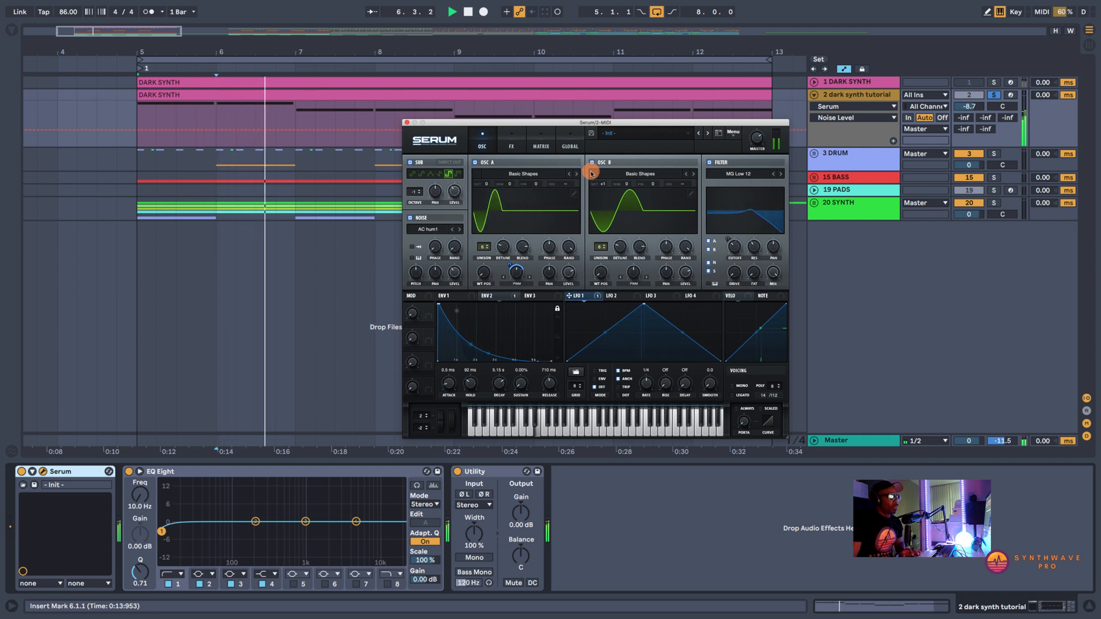
Turn off oscillator B, the noise and the sub oscillator to hear only oscillator A's modulation in the loop
click(592, 163)
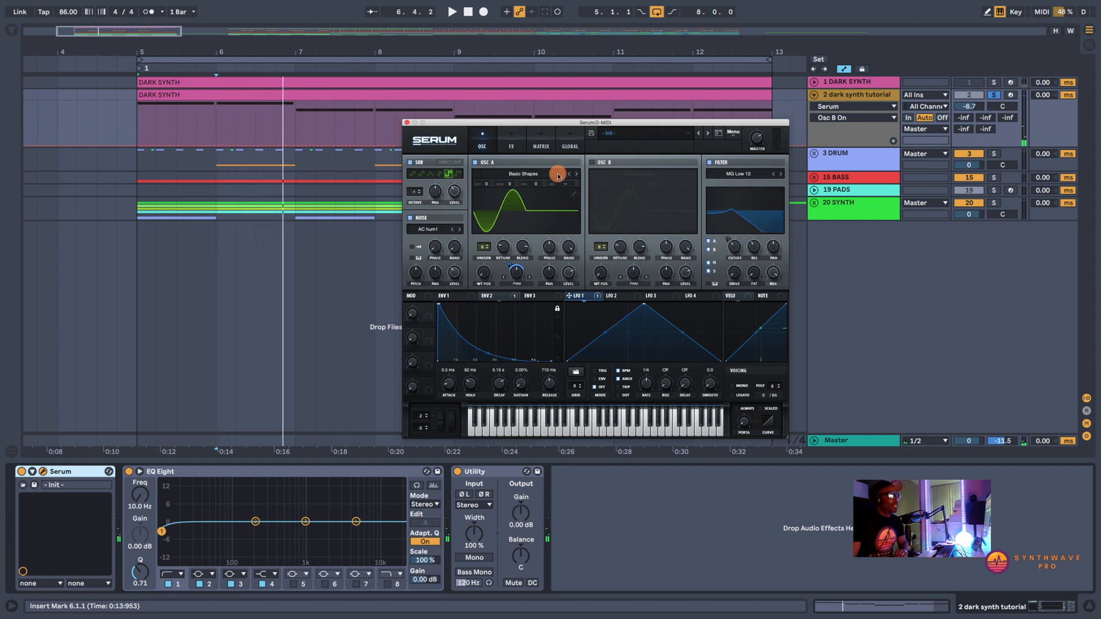
click(410, 218)
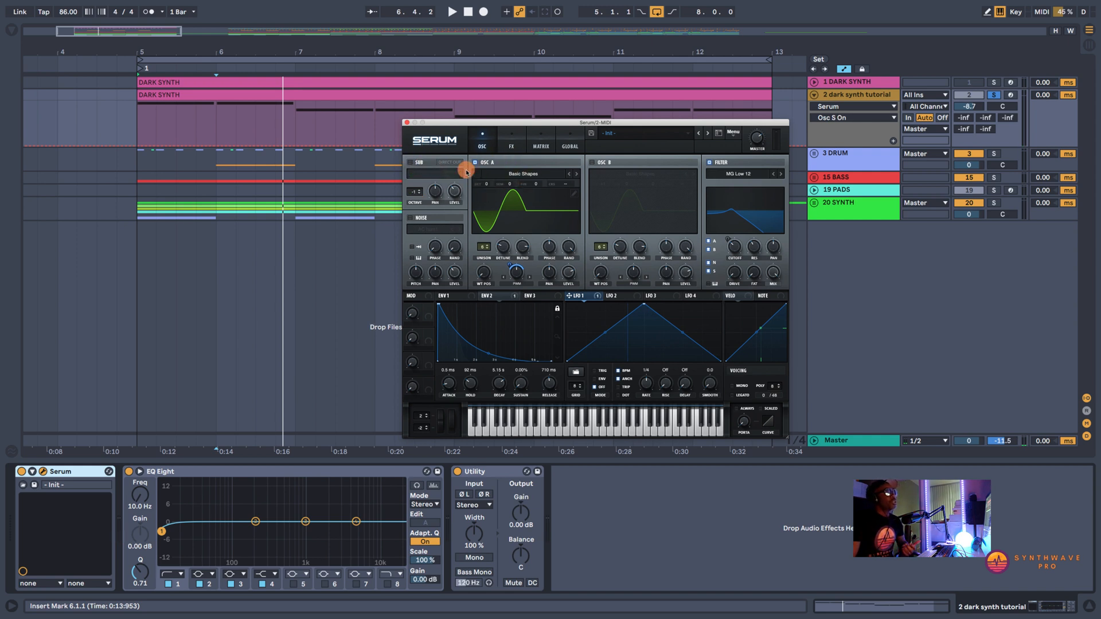
key(space)
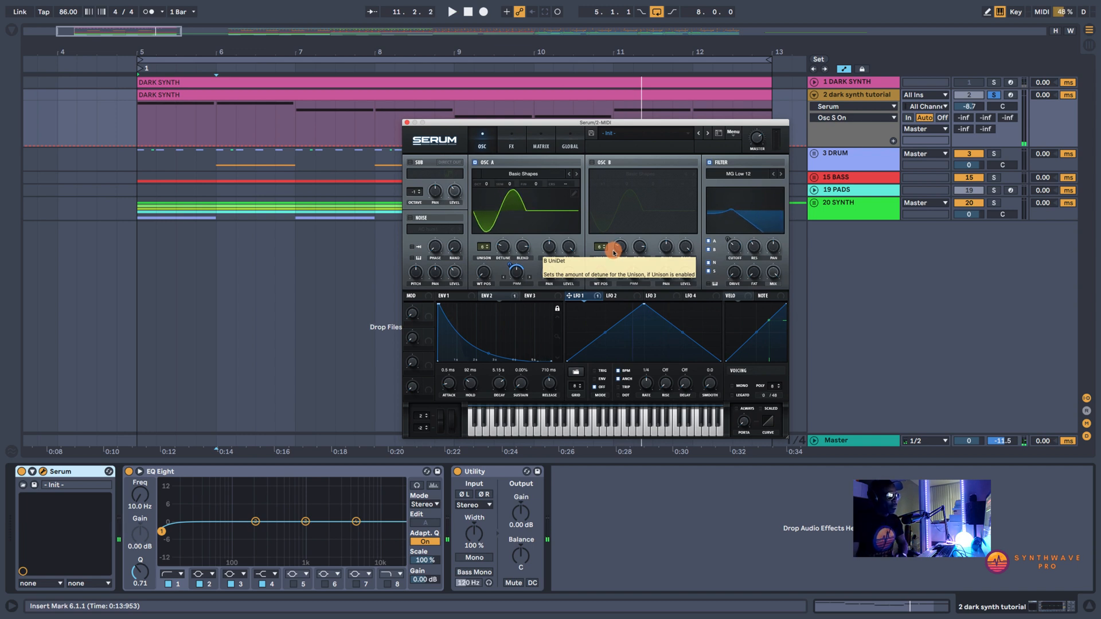
Slow LFO 1's rate to one bar and play the loop to hear the modulation
click(645, 388)
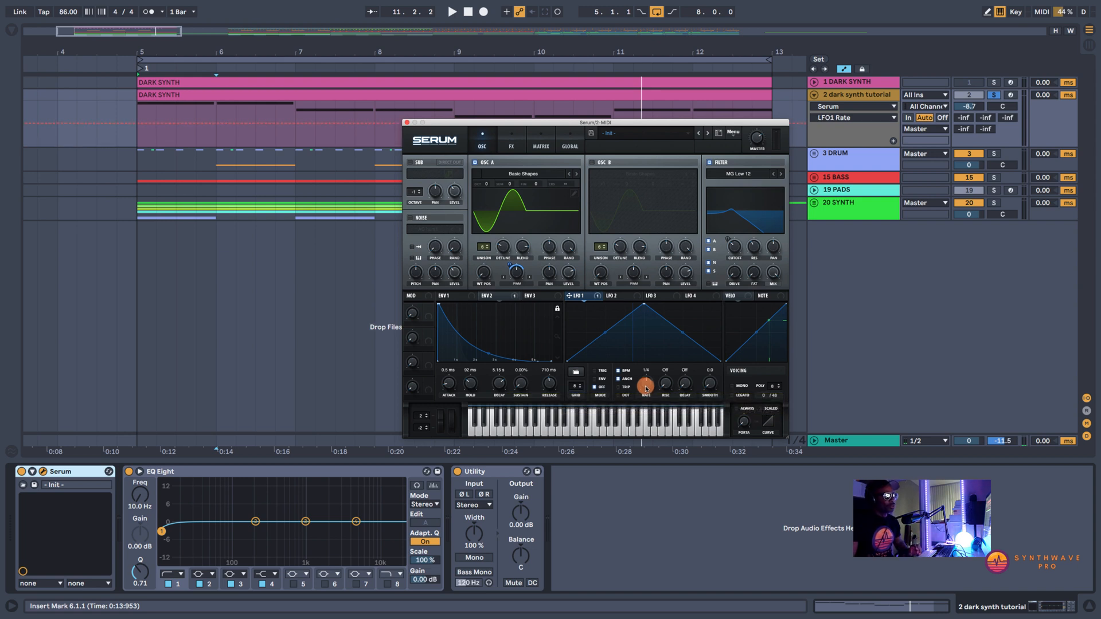
key(space)
drag(645, 388, 646, 401)
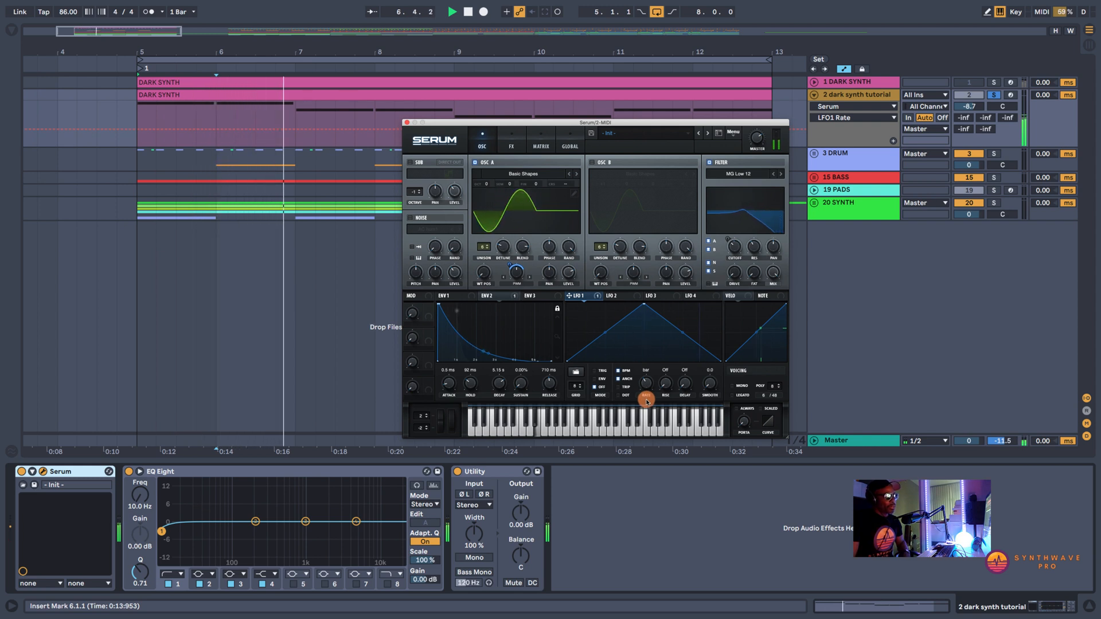
key(space)
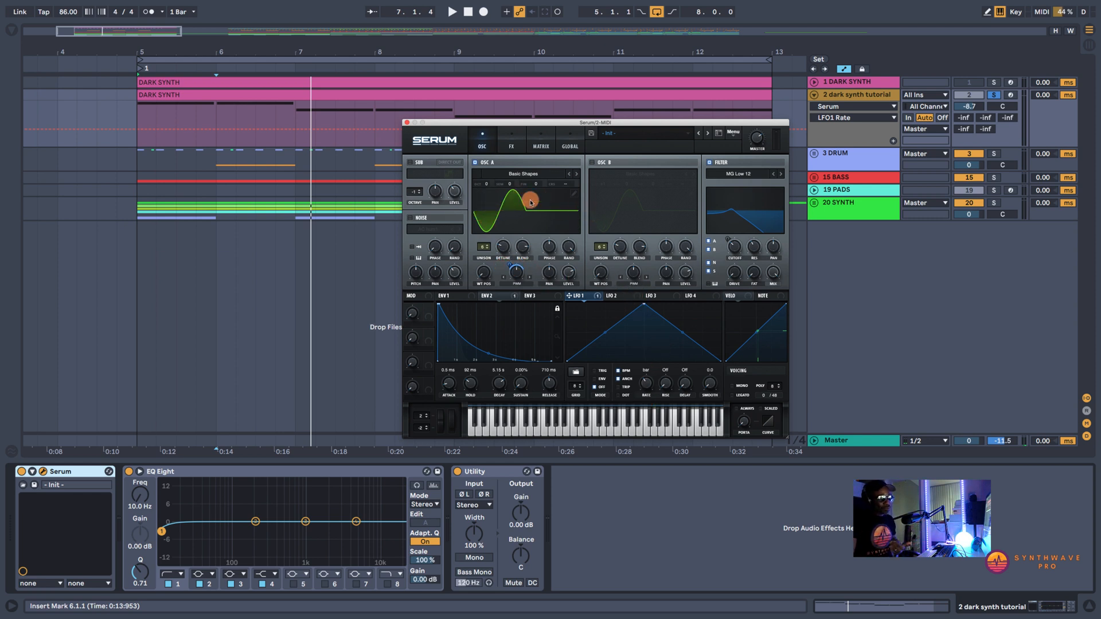
key(space)
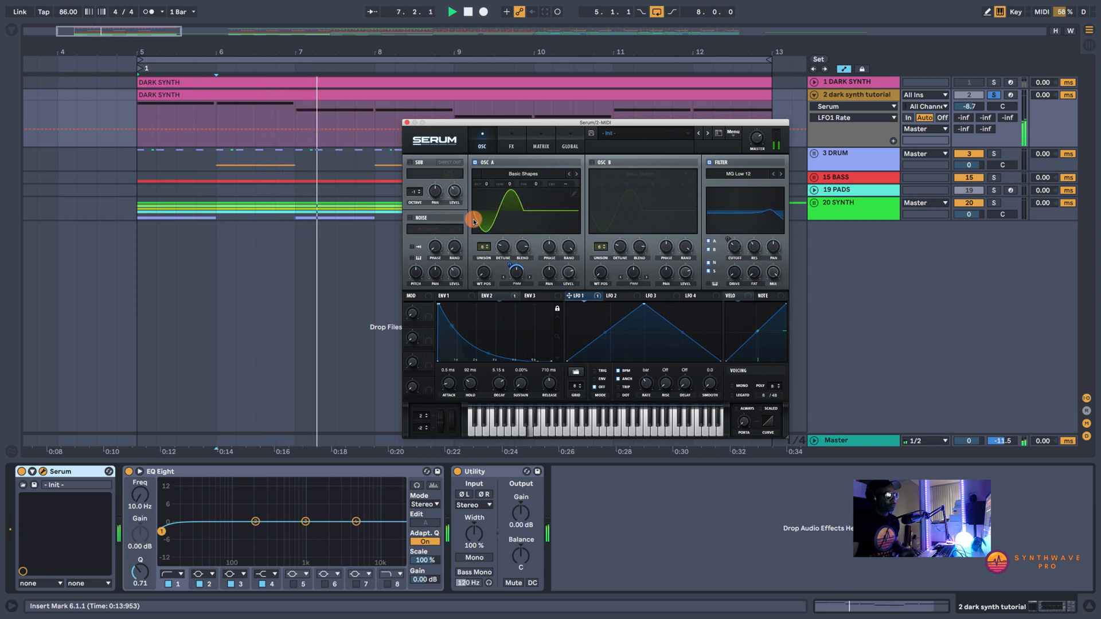
key(space)
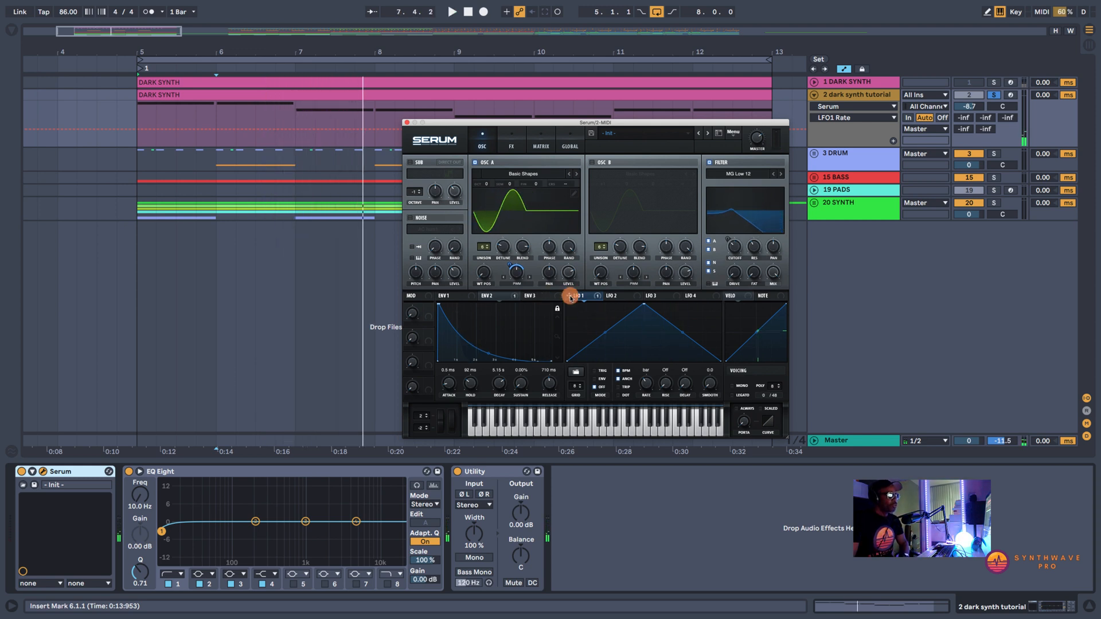
Assign LFO 1 to oscillator B's warp and turn oscillator B, the sub and the noise back on
drag(569, 296, 638, 267)
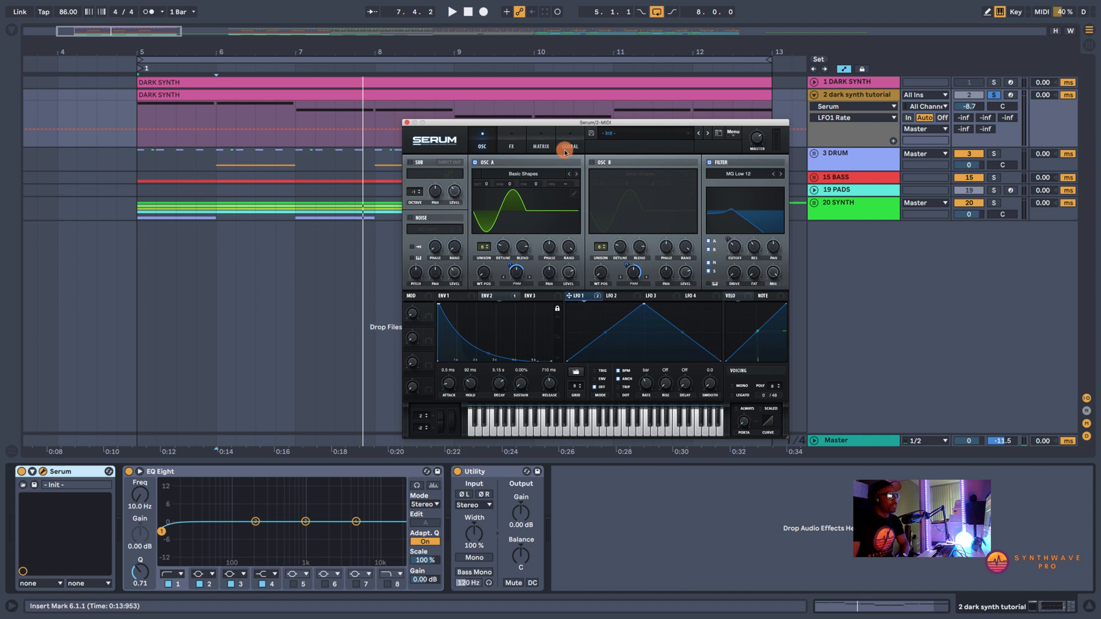
click(591, 162)
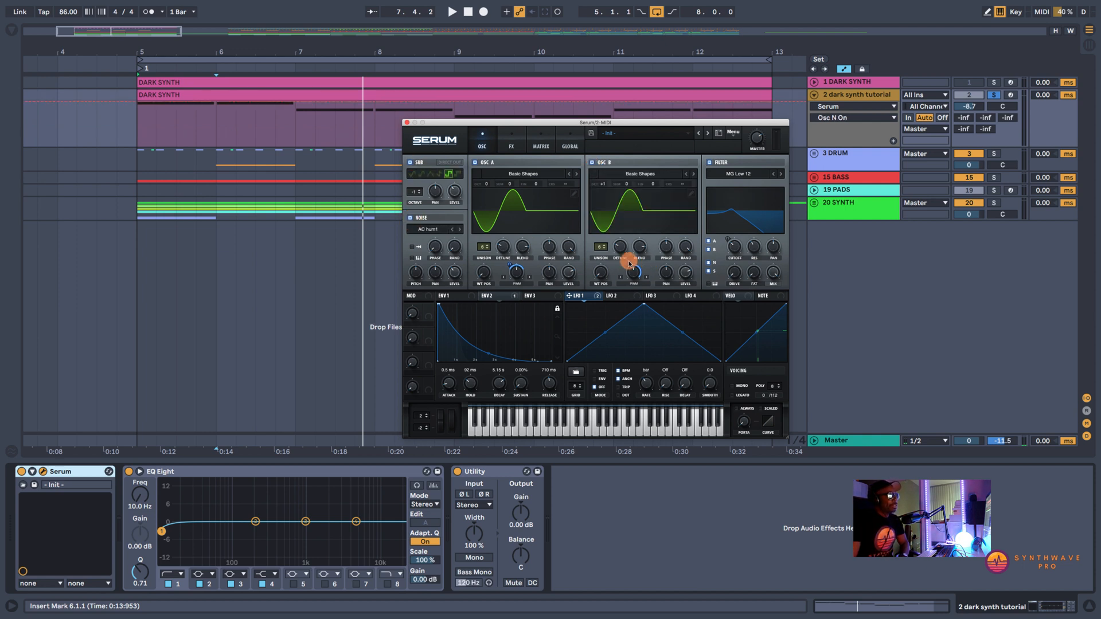
Play the full loop, turn off the noise, sub and oscillator A, and replay it to hear only oscillator B's modulation
key(space)
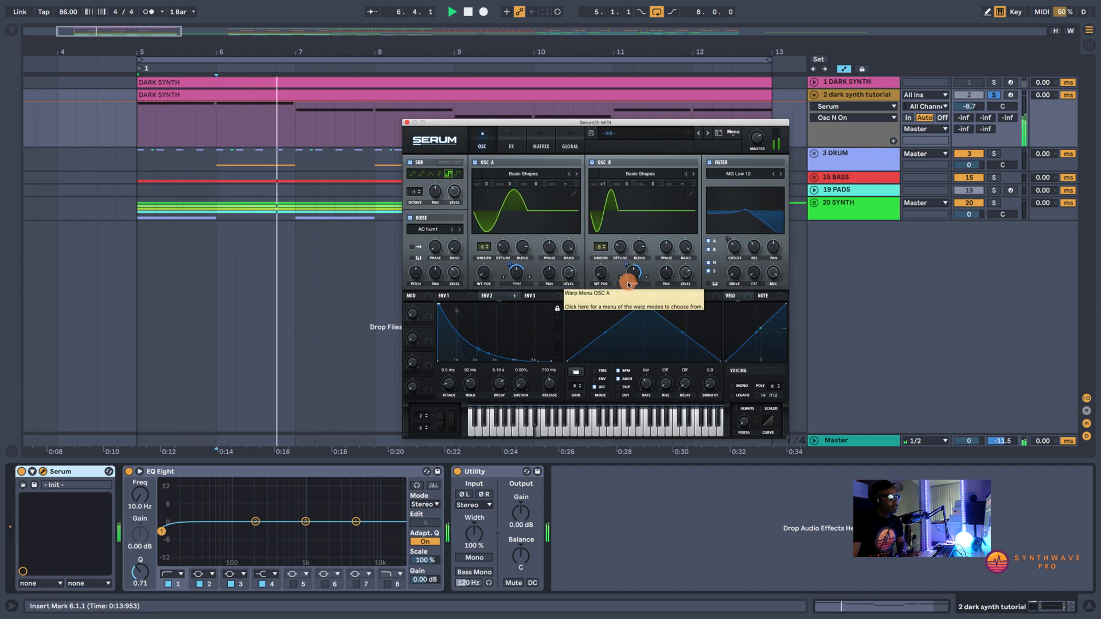
key(space)
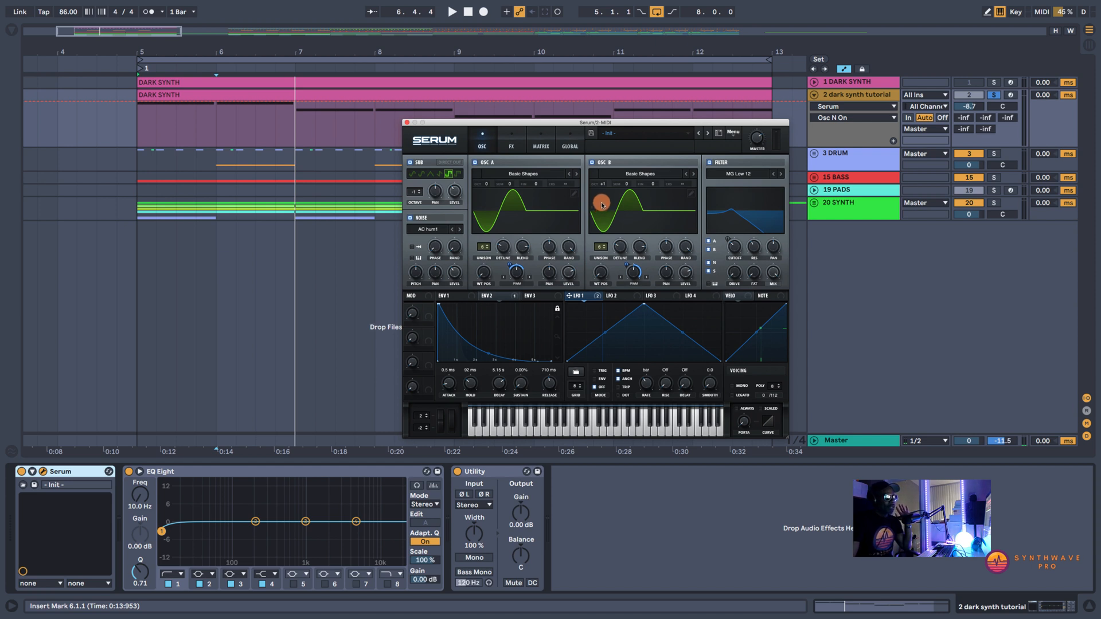
click(410, 219)
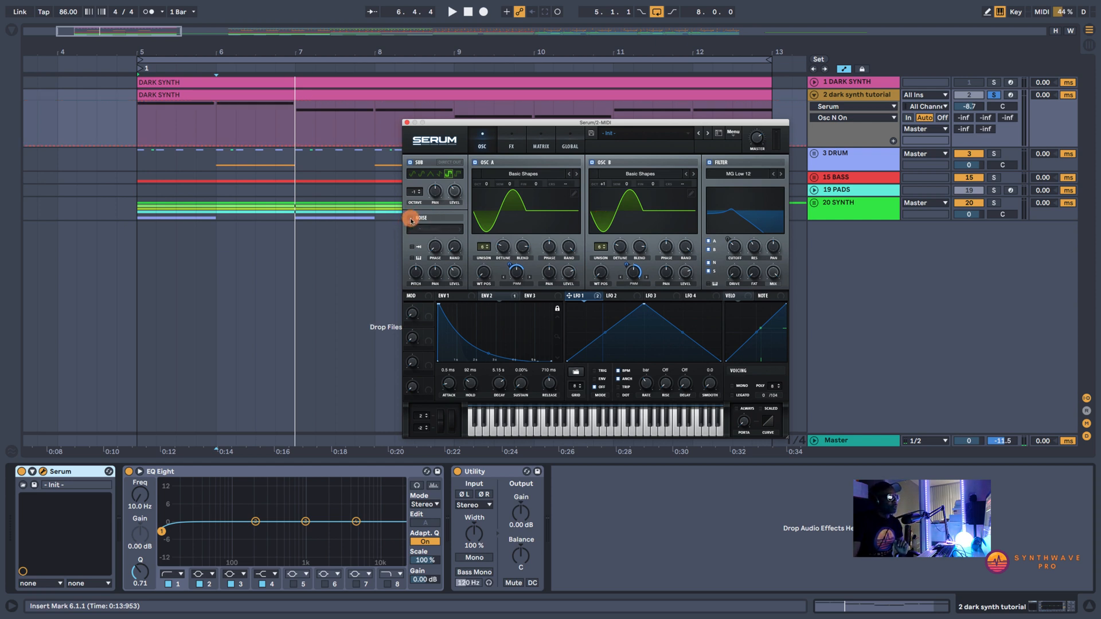
click(473, 163)
key(space)
drag(635, 272, 628, 265)
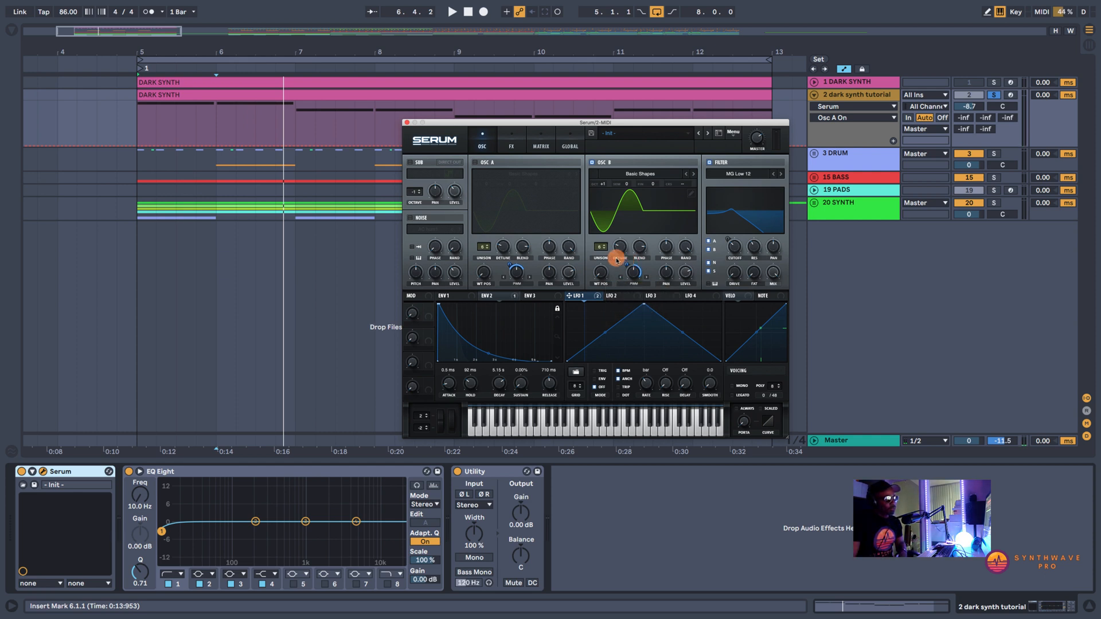
mouse_move(626, 262)
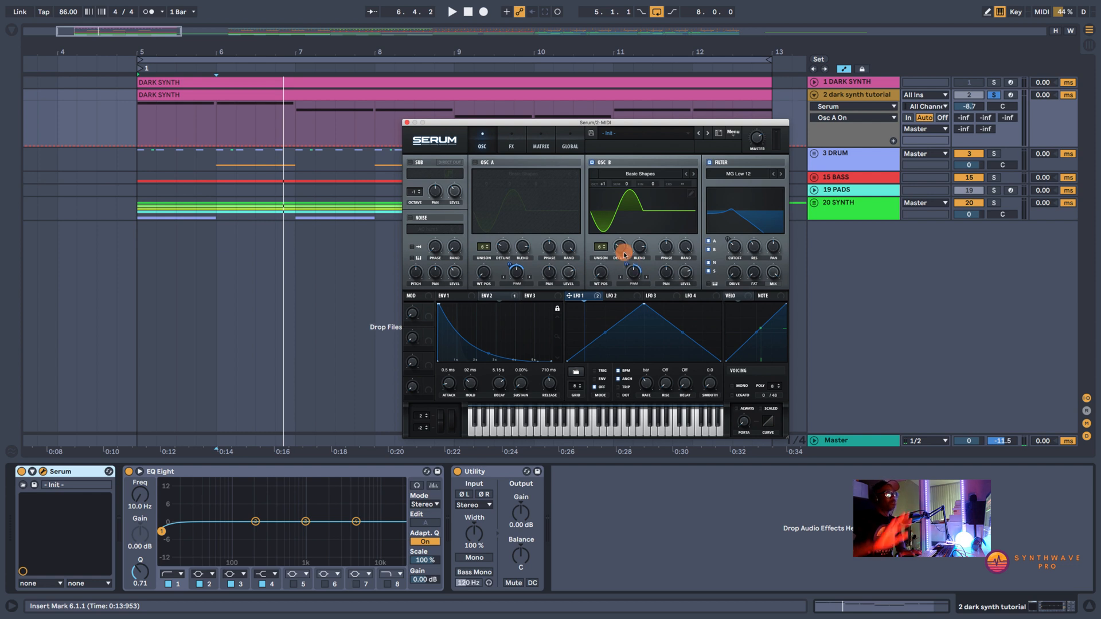
key(space)
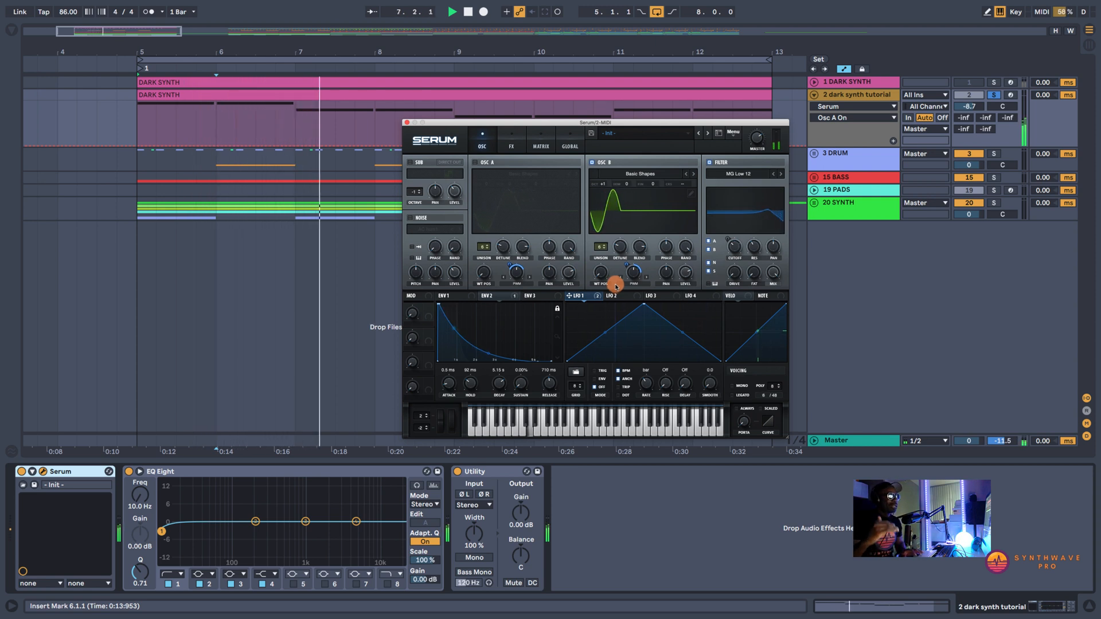
Turn oscillator A, the sub and the noise back on while the loop plays
click(475, 162)
click(410, 162)
click(411, 218)
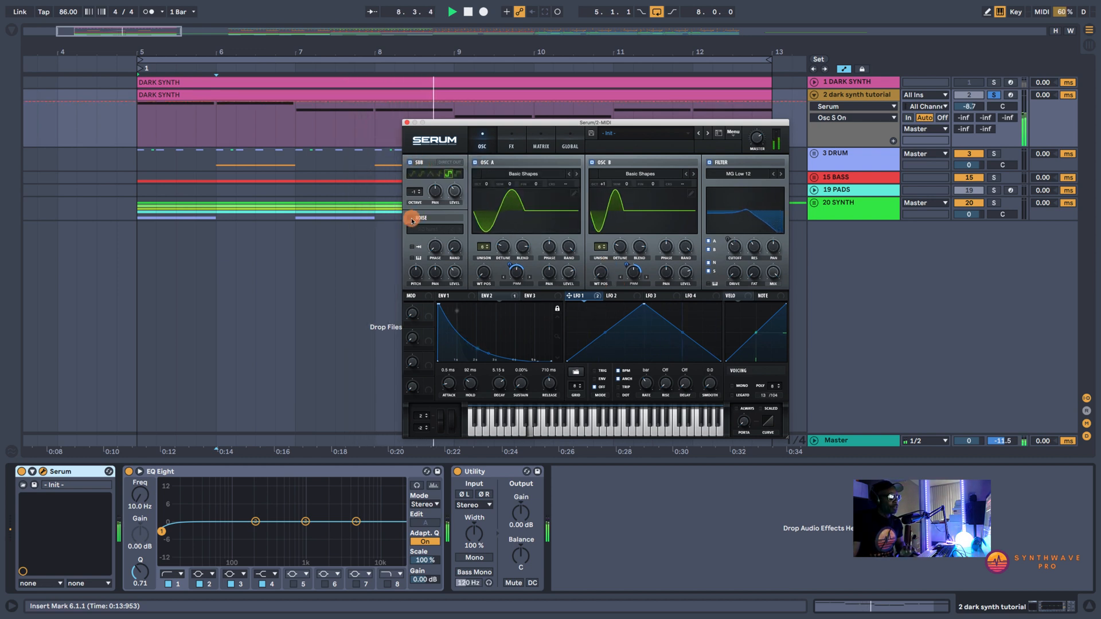
click(411, 218)
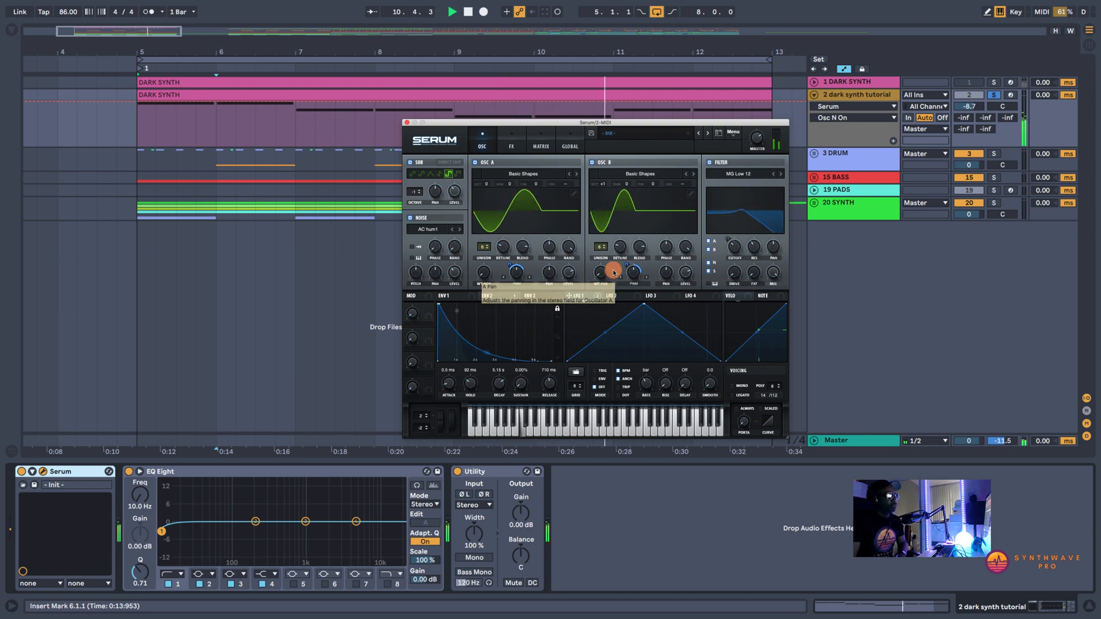
Adjust oscillator B's level by ear while the loop plays, and stop playback
click(687, 274)
drag(688, 280, 690, 313)
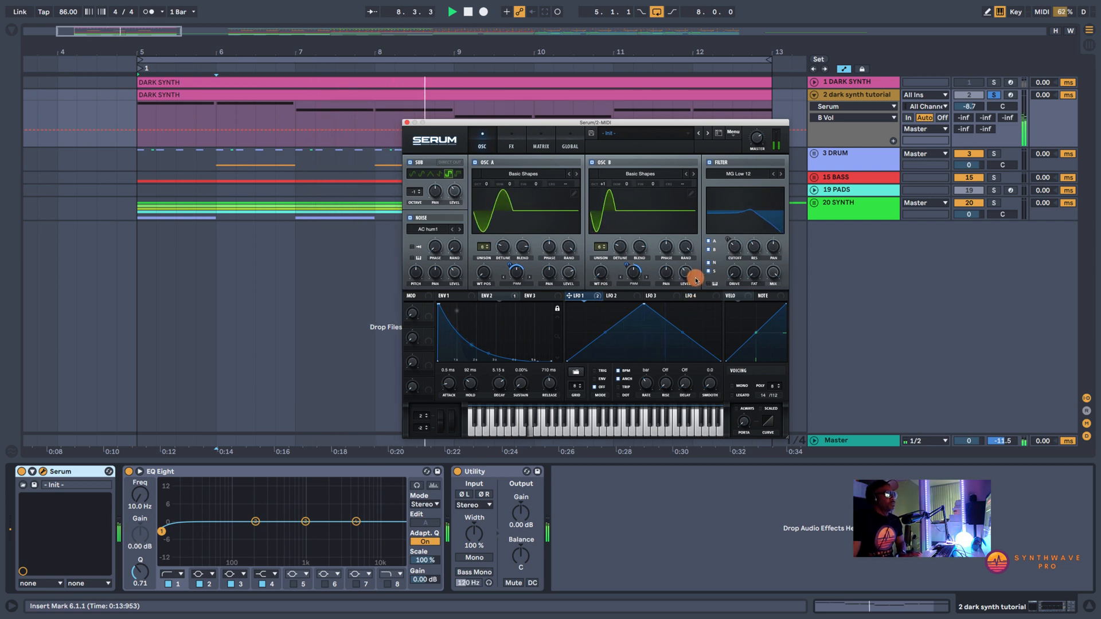
key(space)
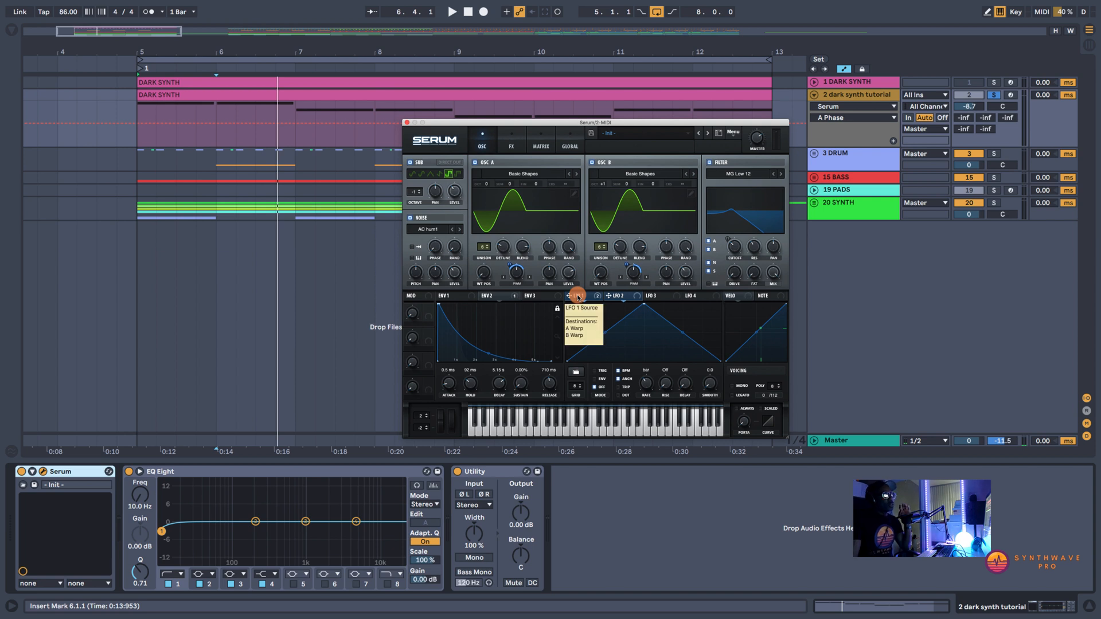
Assign LFO 2 to oscillator A's phase
drag(641, 298, 661, 248)
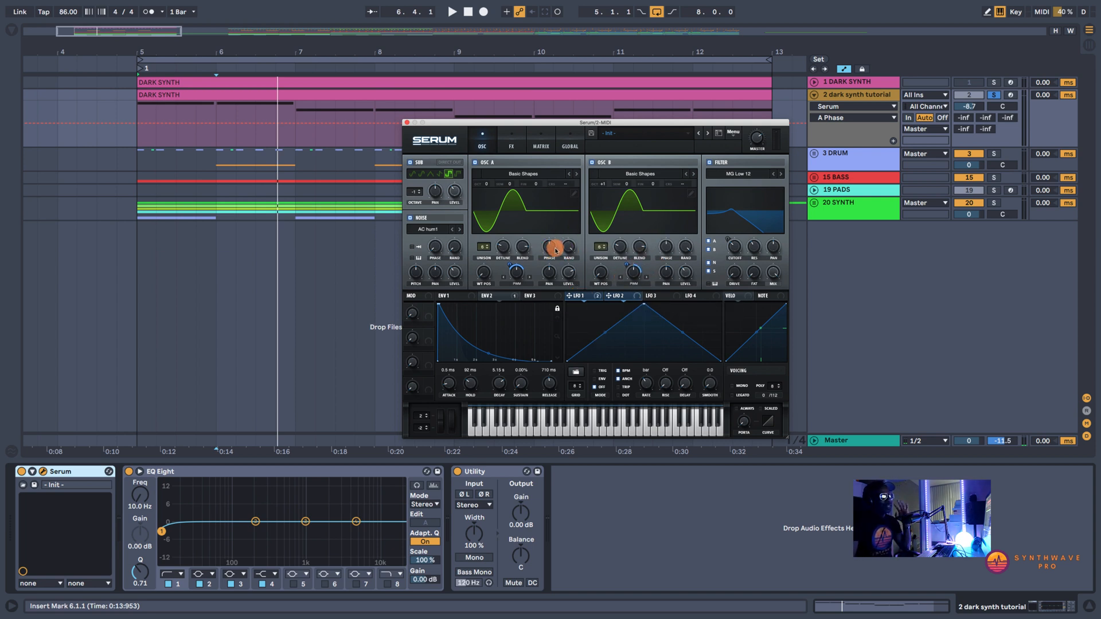
drag(552, 250, 617, 243)
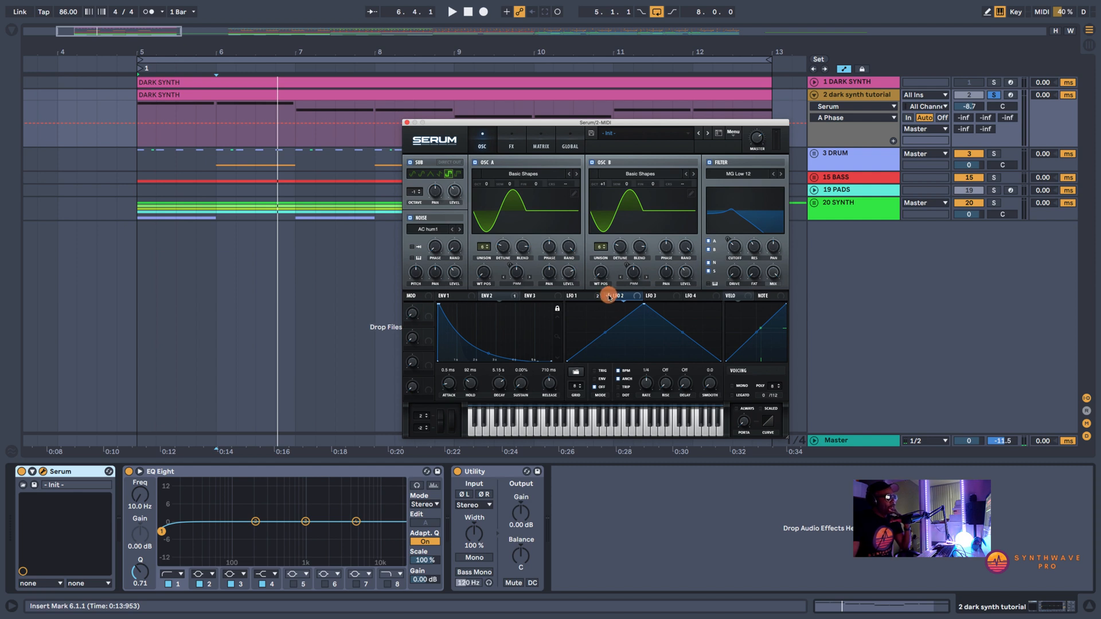
drag(609, 296, 542, 241)
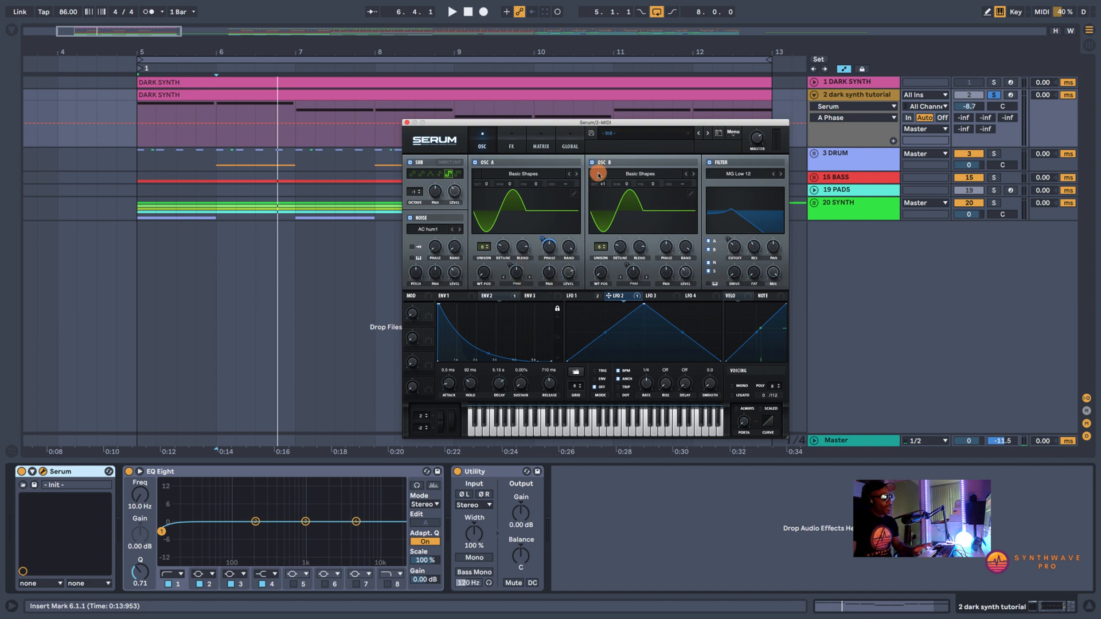
Play the loop with oscillator B, the sub and the noise turned off to hear oscillator A's phase modulation
key(space)
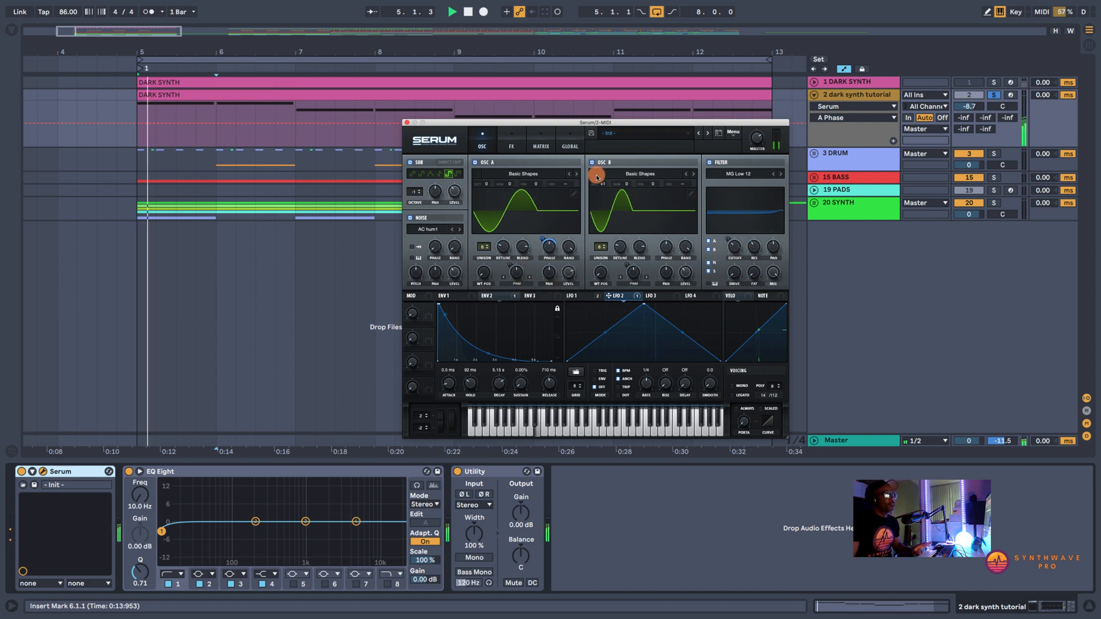
click(592, 163)
click(413, 163)
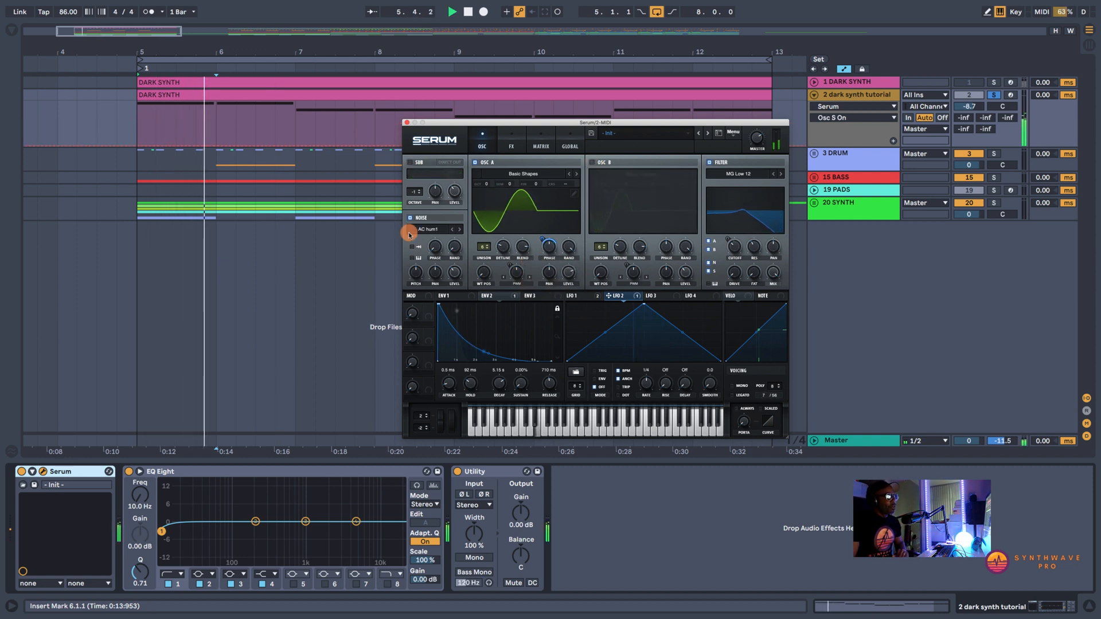
click(410, 218)
drag(484, 293, 487, 294)
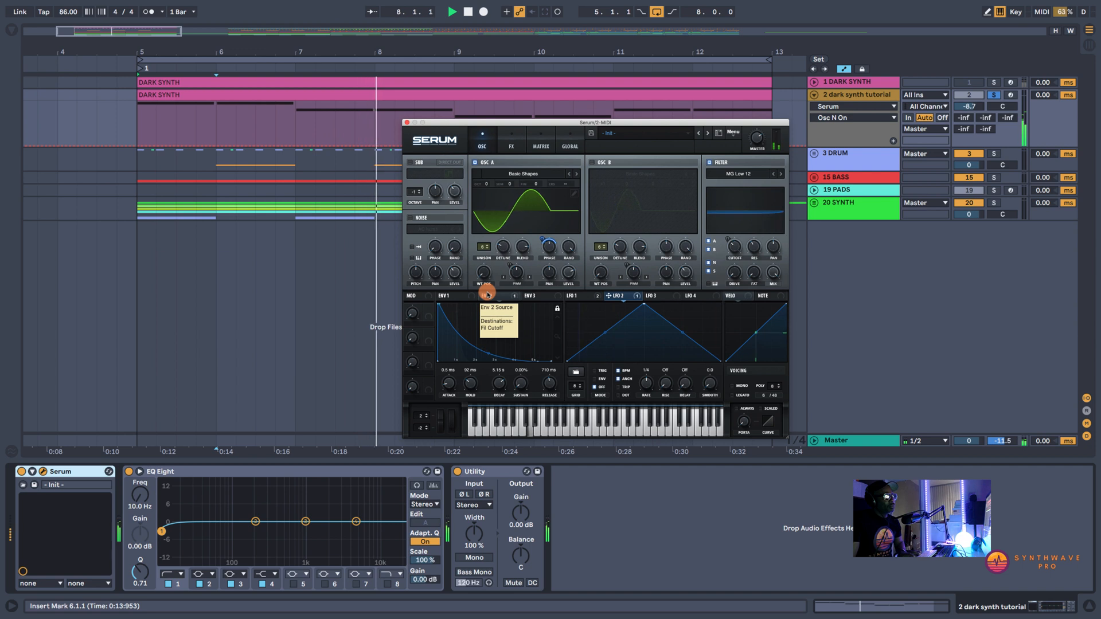
key(space)
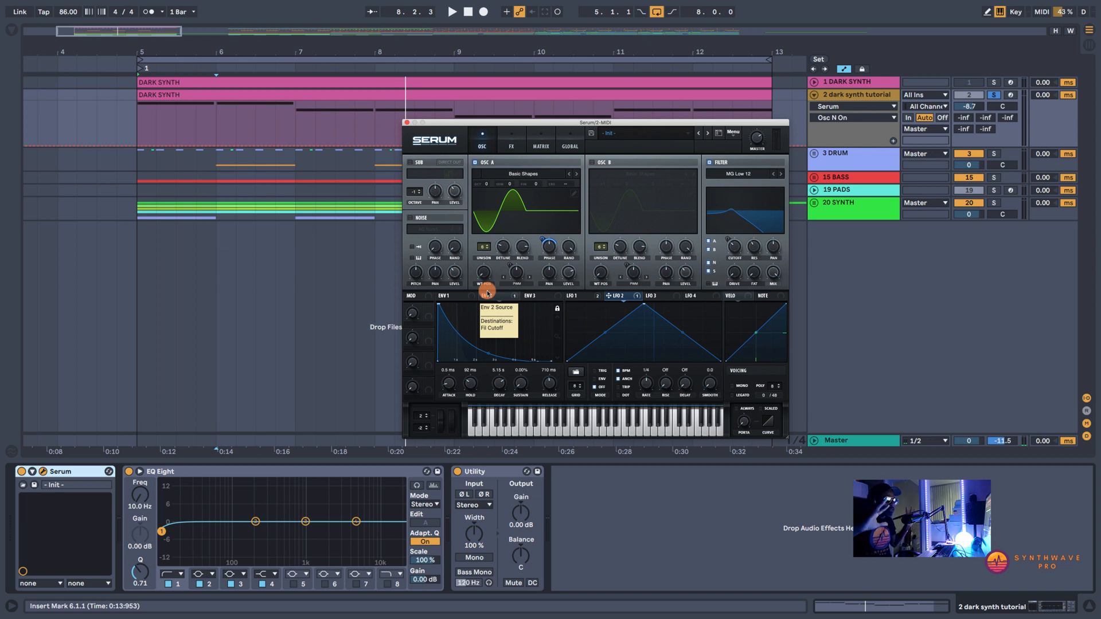
Try a small adjustment on oscillator A's phase and play the loop to hear LFO 2's effect
click(553, 257)
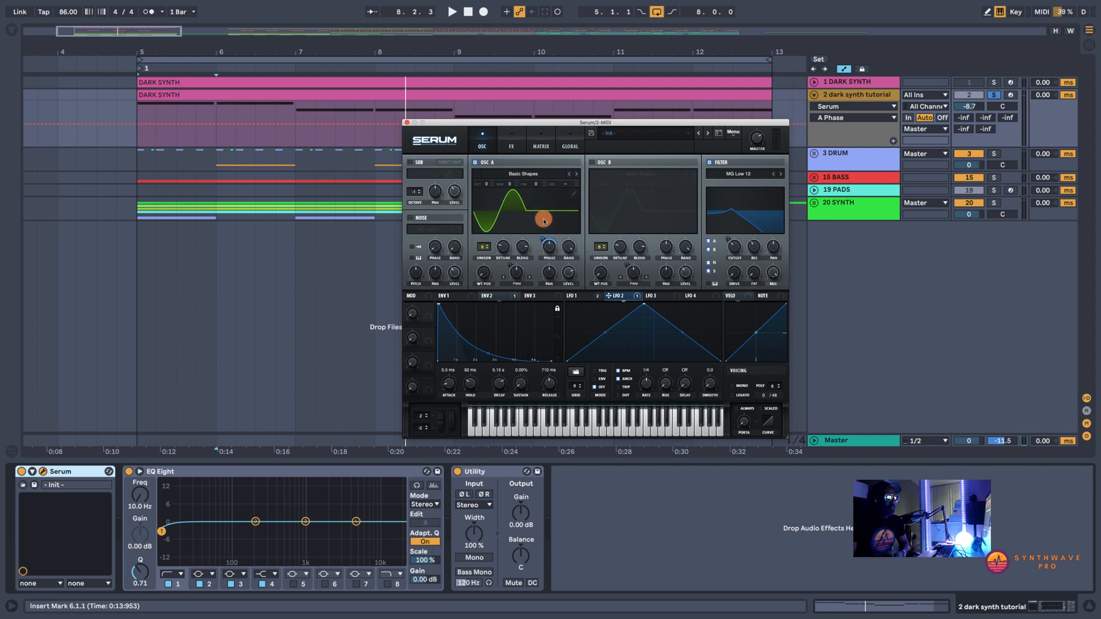
drag(546, 252, 550, 249)
key(space)
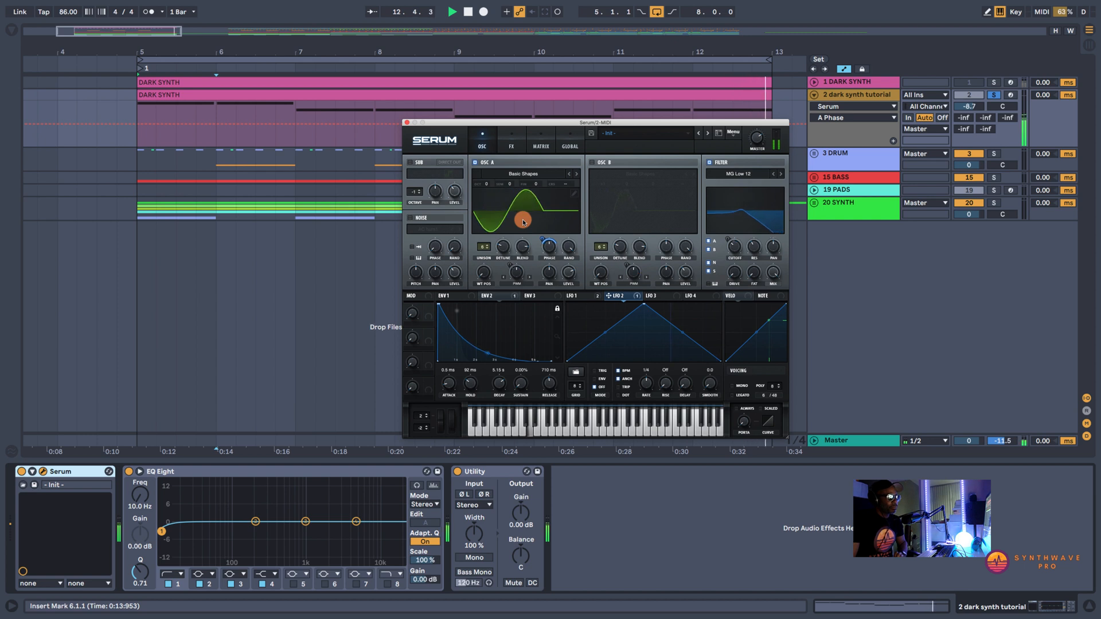
key(space)
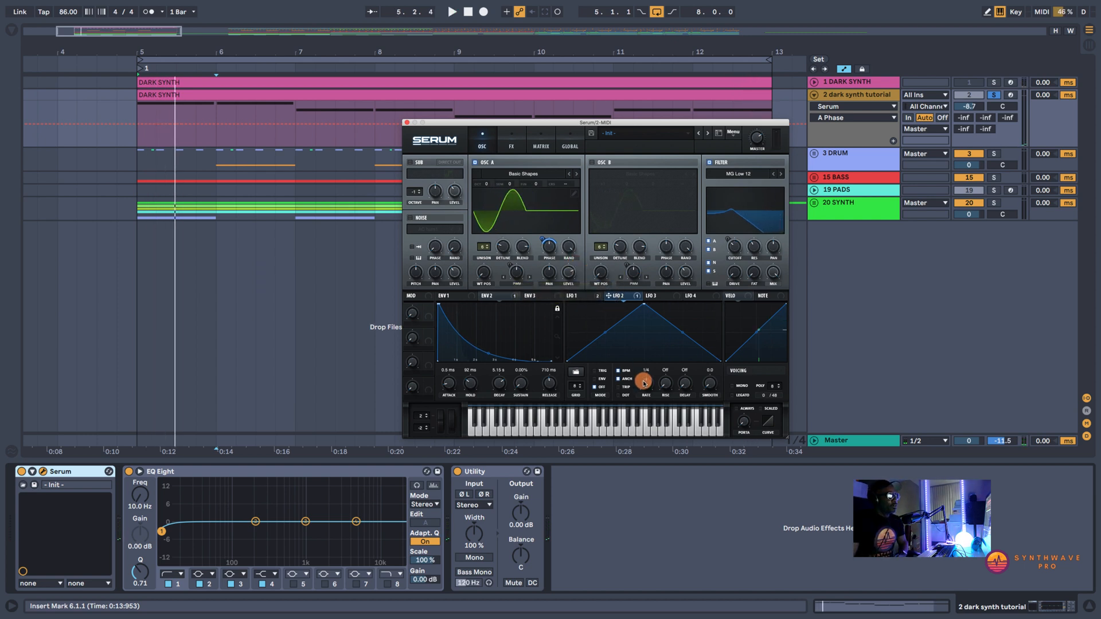
Slow LFO 2's rate to one bar while listening to the loop
drag(647, 385, 648, 388)
key(space)
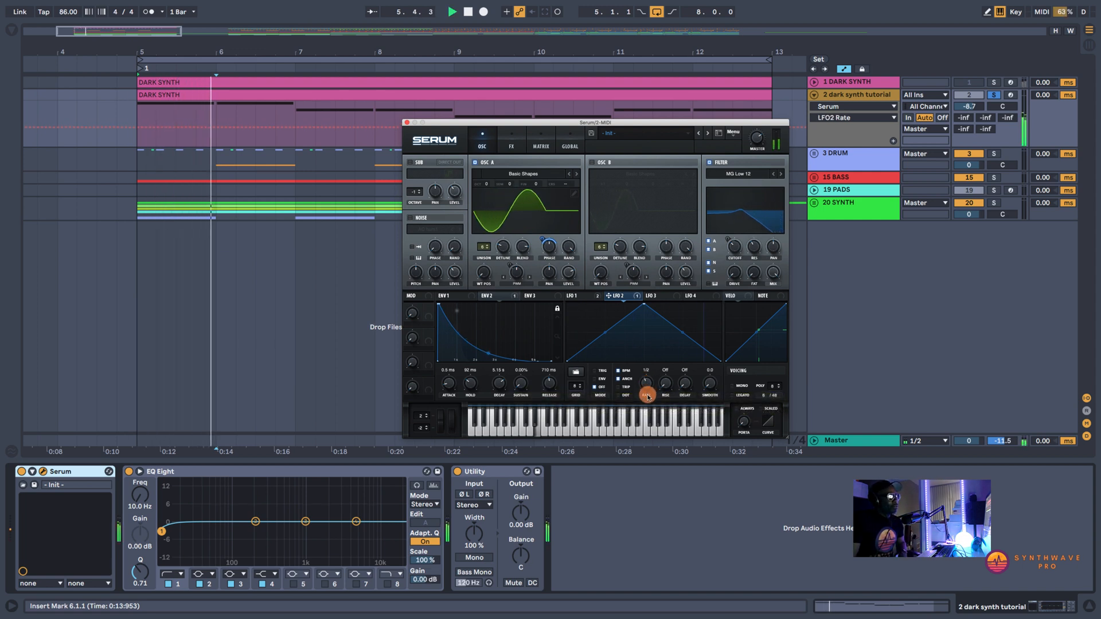
drag(649, 388, 648, 398)
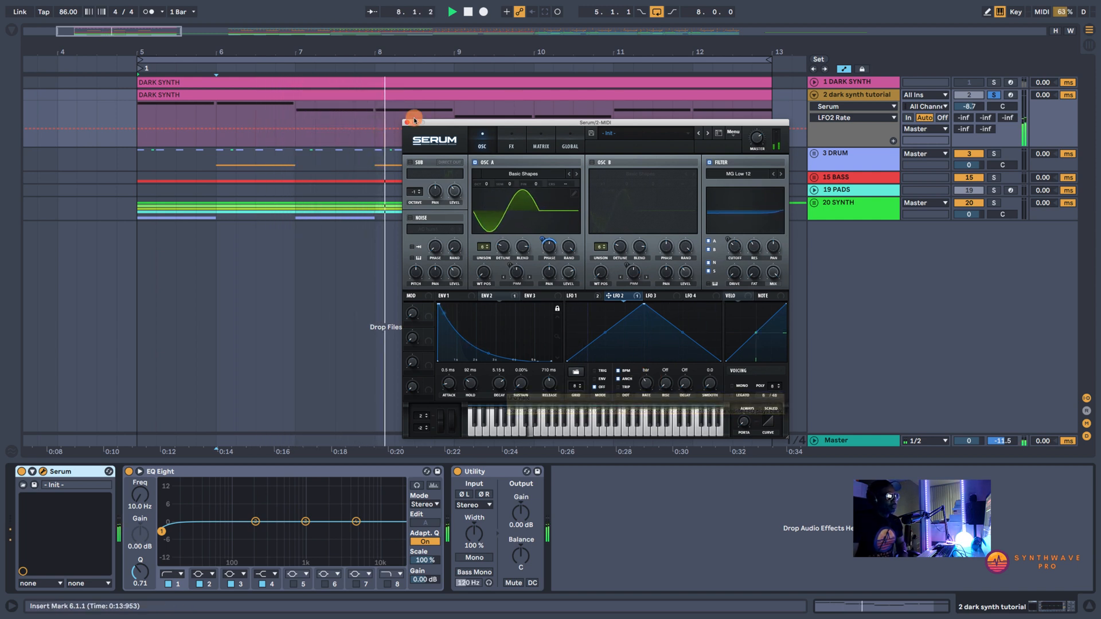
key(space)
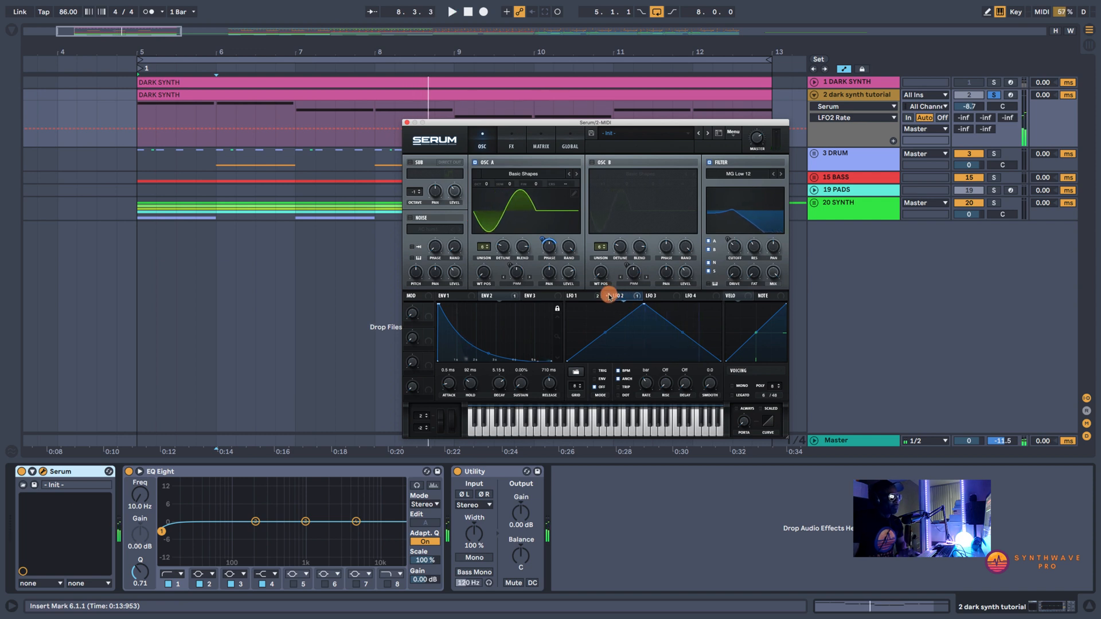
Assign LFO 2 to oscillator B's phase, turning oscillator B, the sub and the noise back on with the loop playing
click(592, 162)
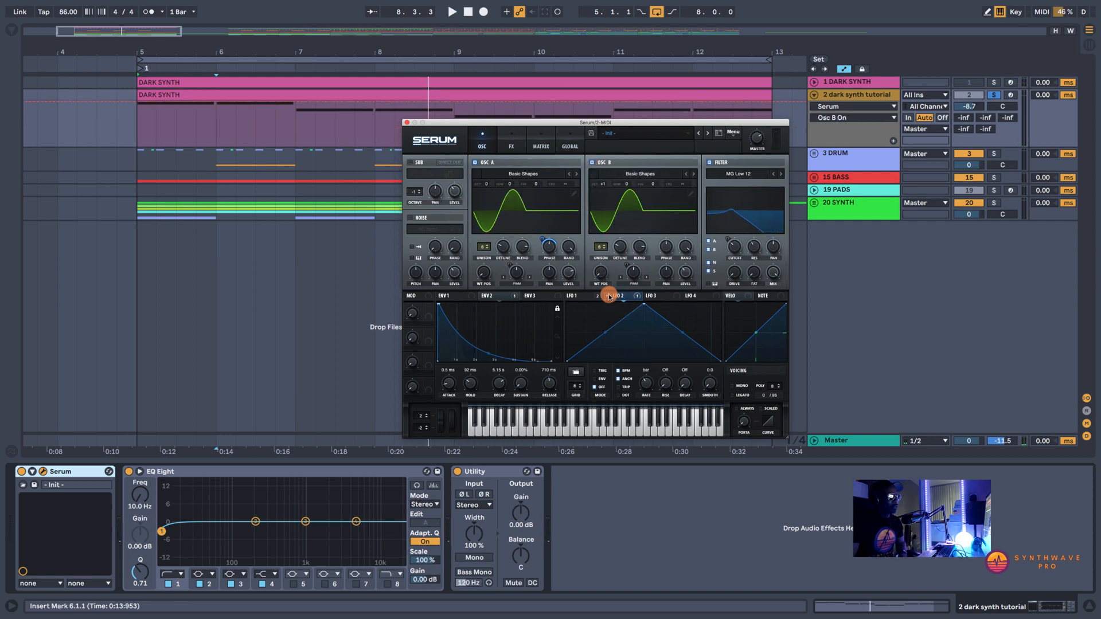
drag(609, 296, 660, 244)
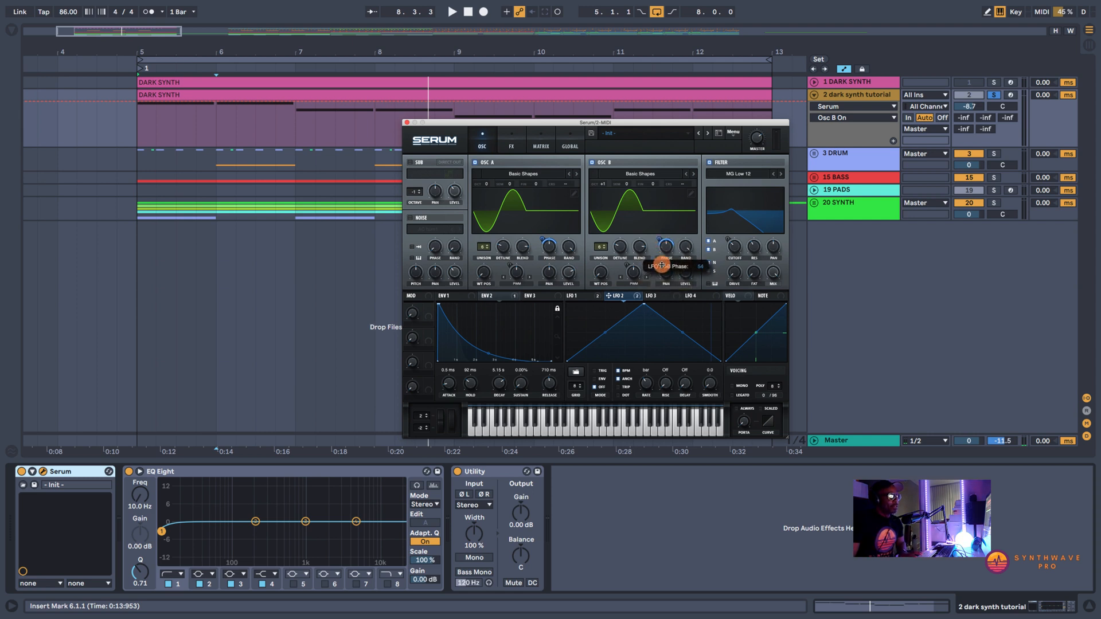
key(space)
drag(661, 266, 664, 256)
click(410, 163)
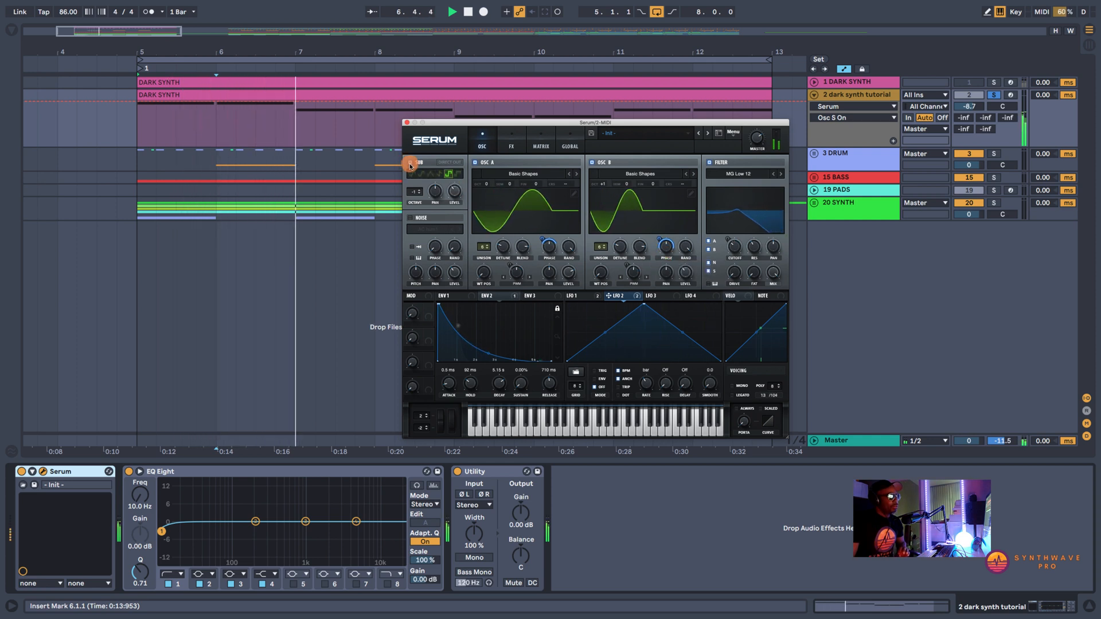
click(410, 218)
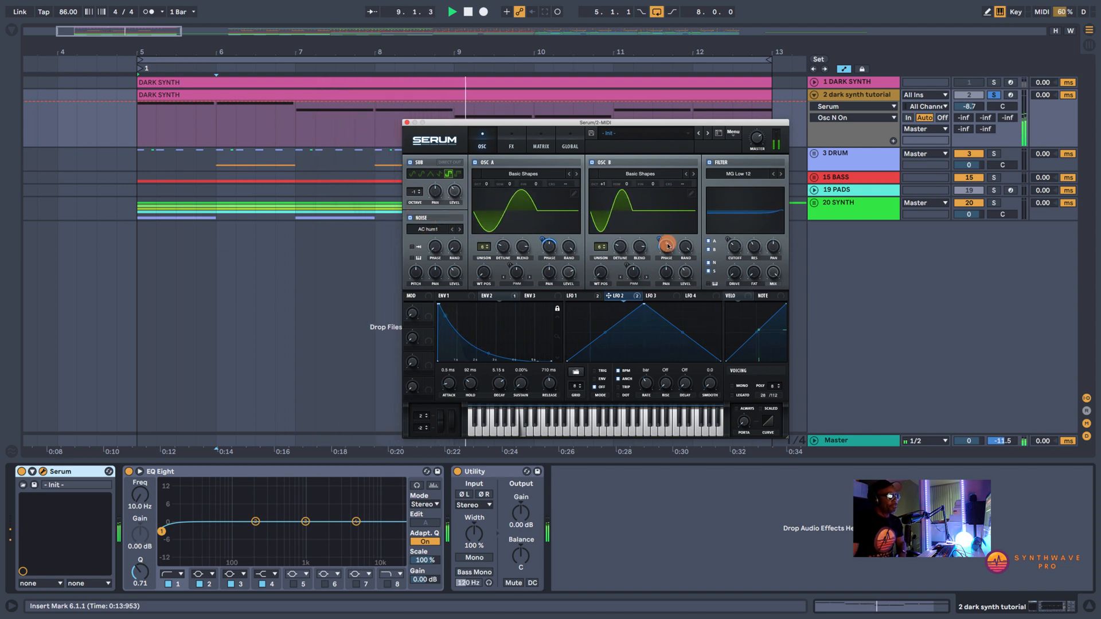
Lower the random phase of oscillators A and B by ear while playing the loop
drag(570, 250, 568, 288)
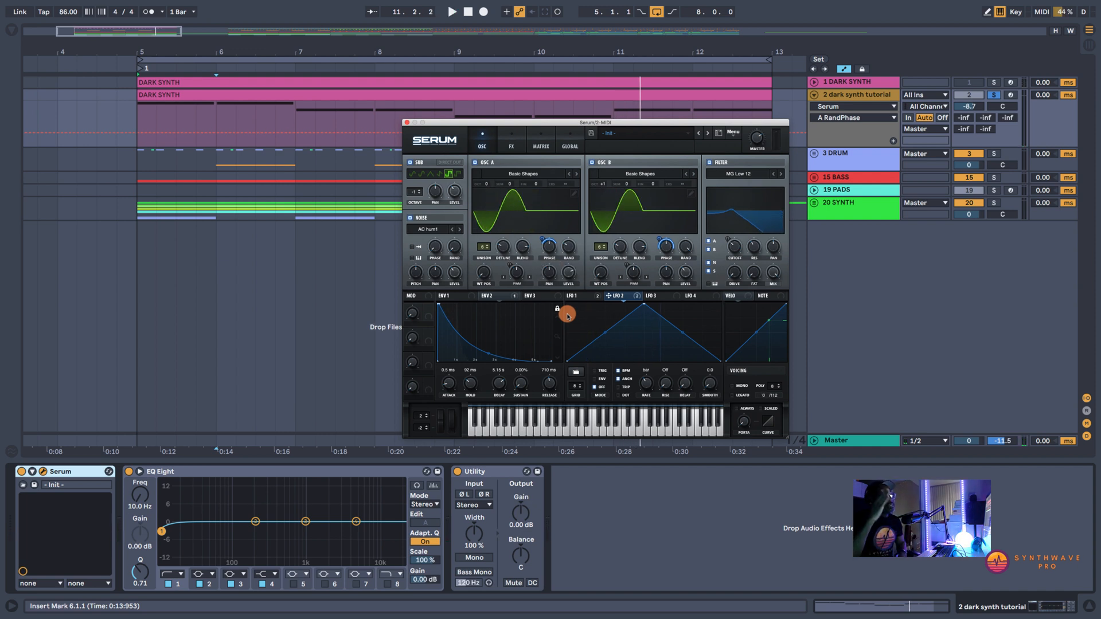
key(space)
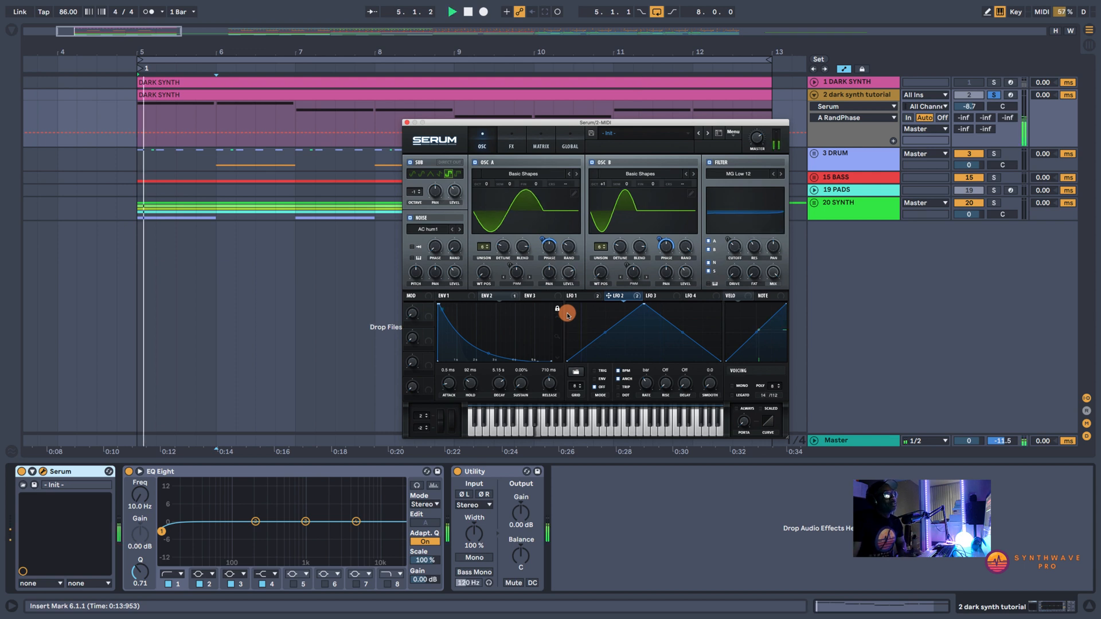
drag(686, 247, 690, 273)
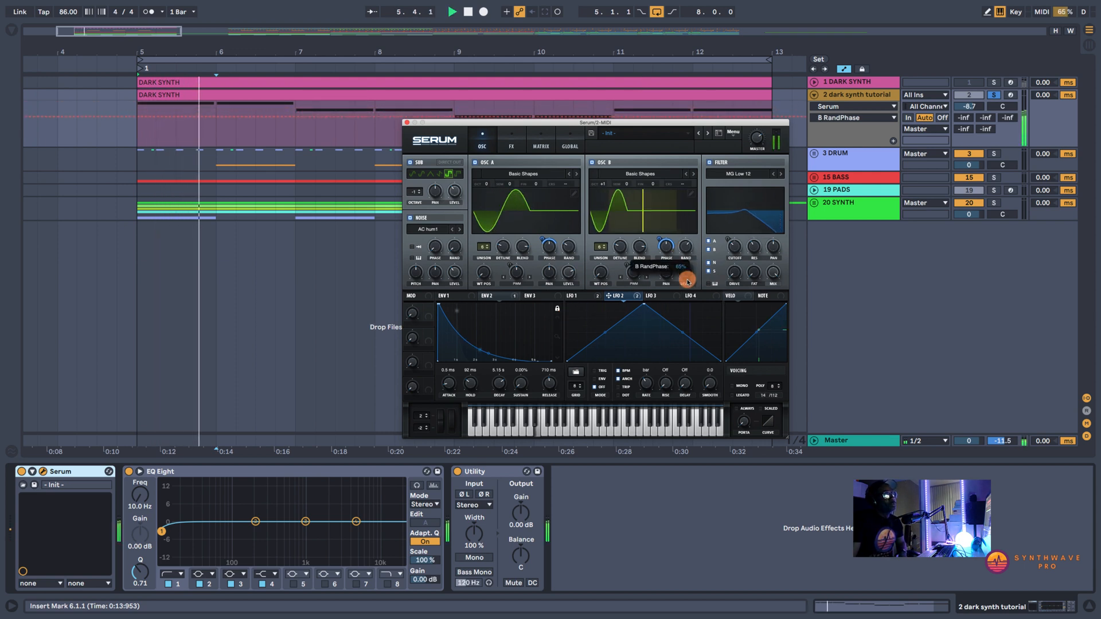
click(668, 249)
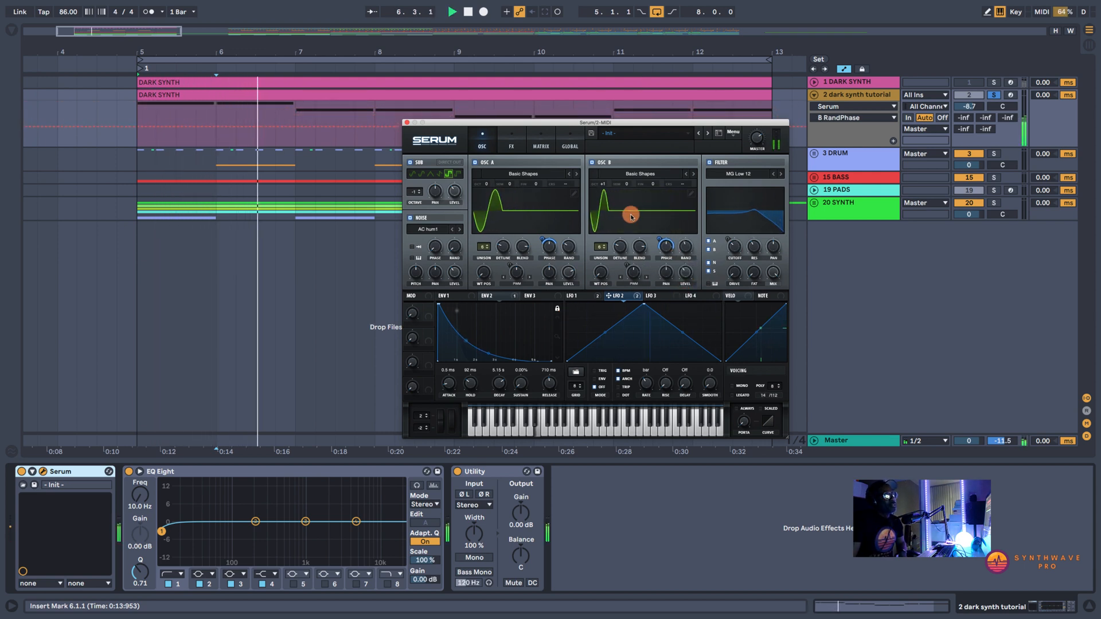
drag(681, 249, 682, 265)
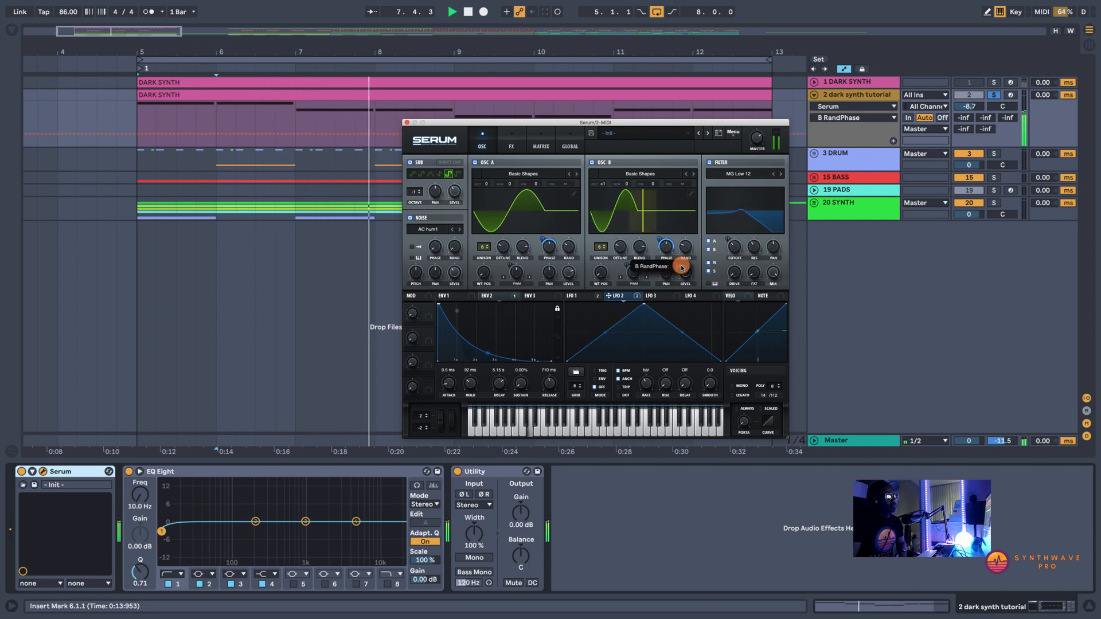
click(569, 247)
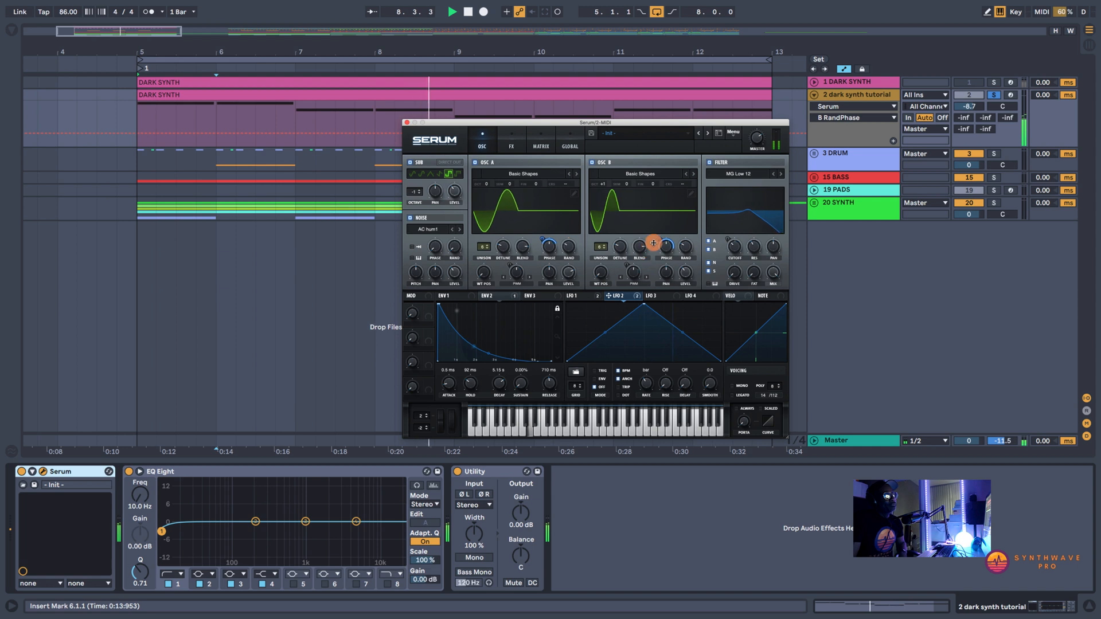
Raise oscillator B's random phase slightly and replay the loop
mouse_move(658, 241)
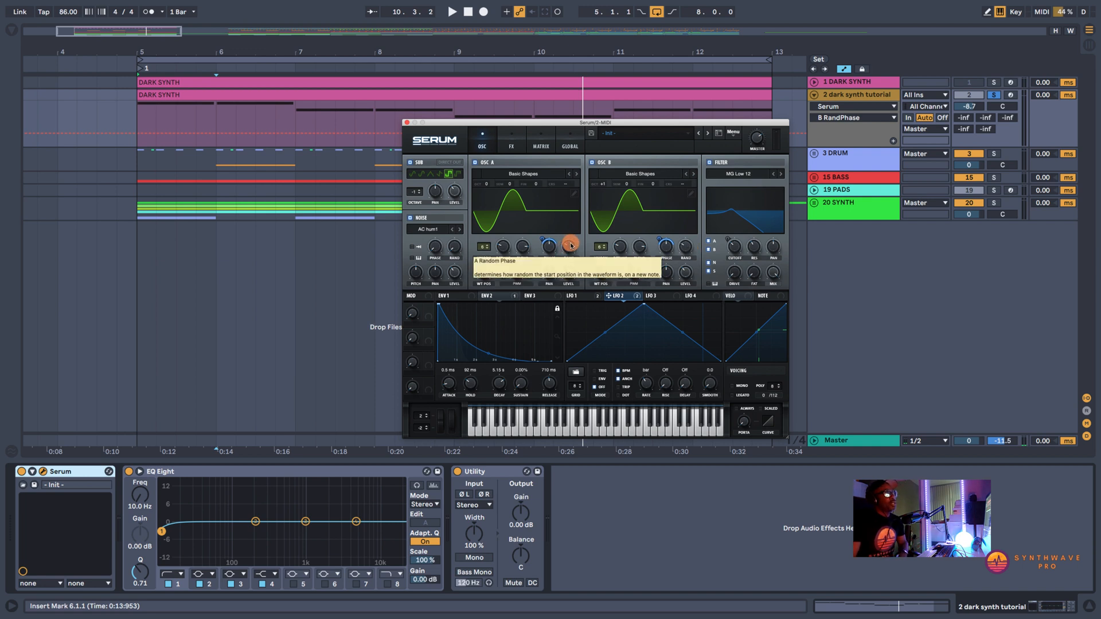
key(space)
mouse_move(685, 246)
mouse_down()
mouse_move(687, 257)
mouse_move(691, 241)
mouse_up()
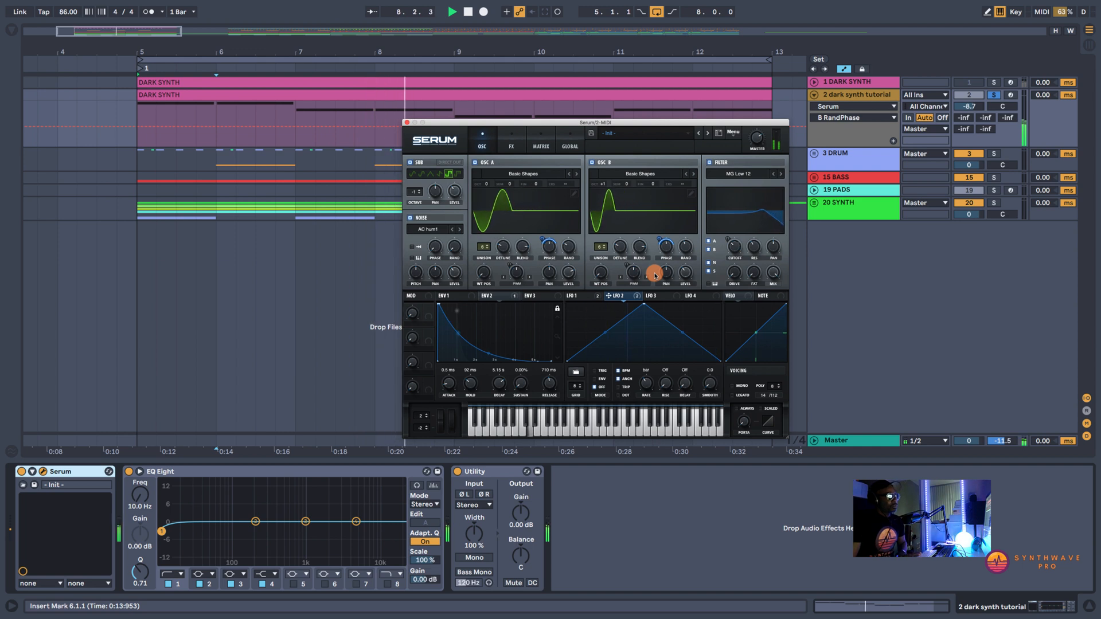
Solo the DARK SYNTH track to hear the original sound, and return the solo to the dark synth tutorial track
key(space)
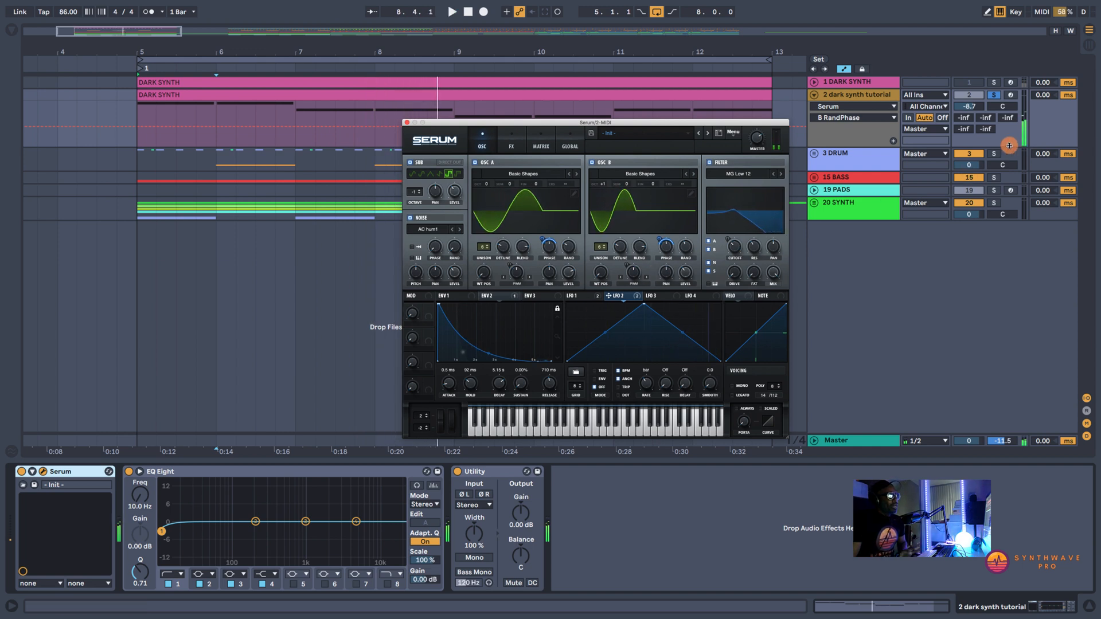
click(994, 94)
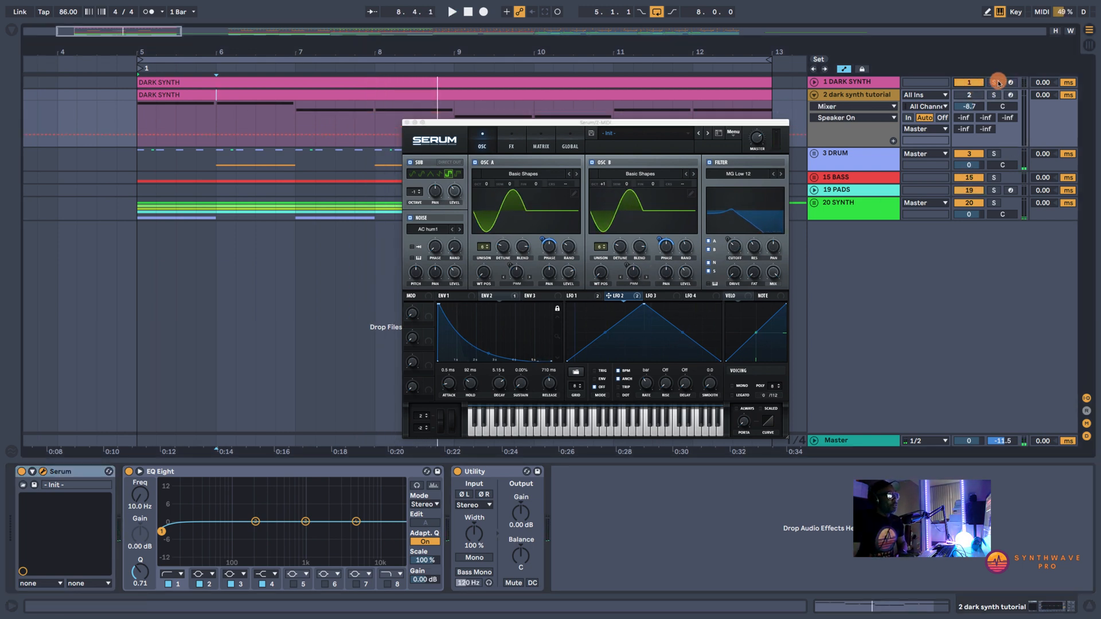
click(994, 83)
key(space)
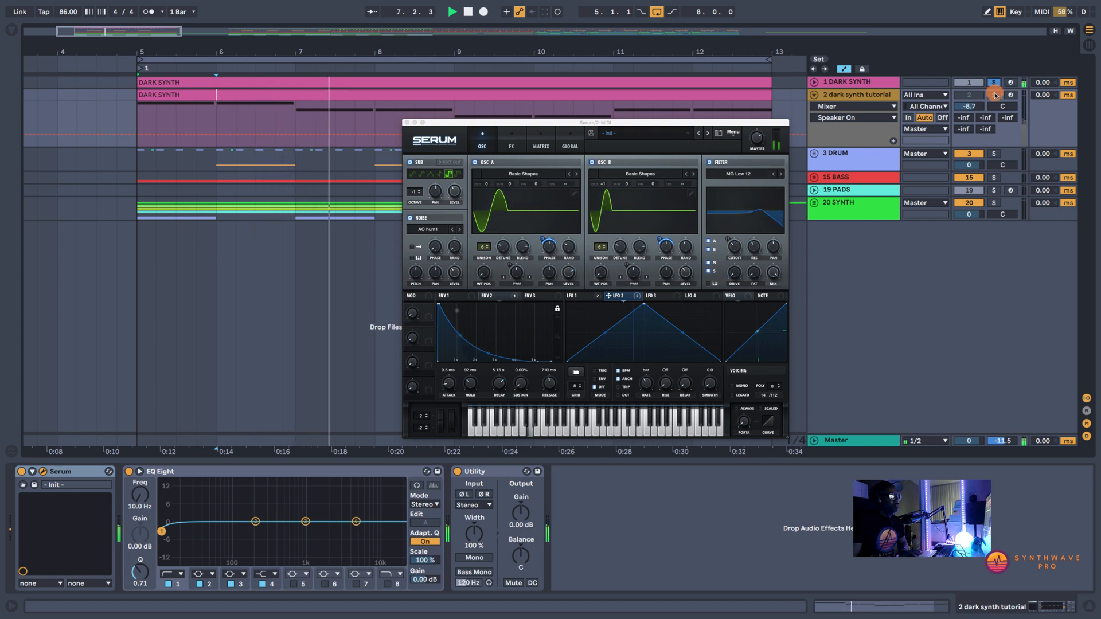
key(space)
click(994, 94)
click(876, 95)
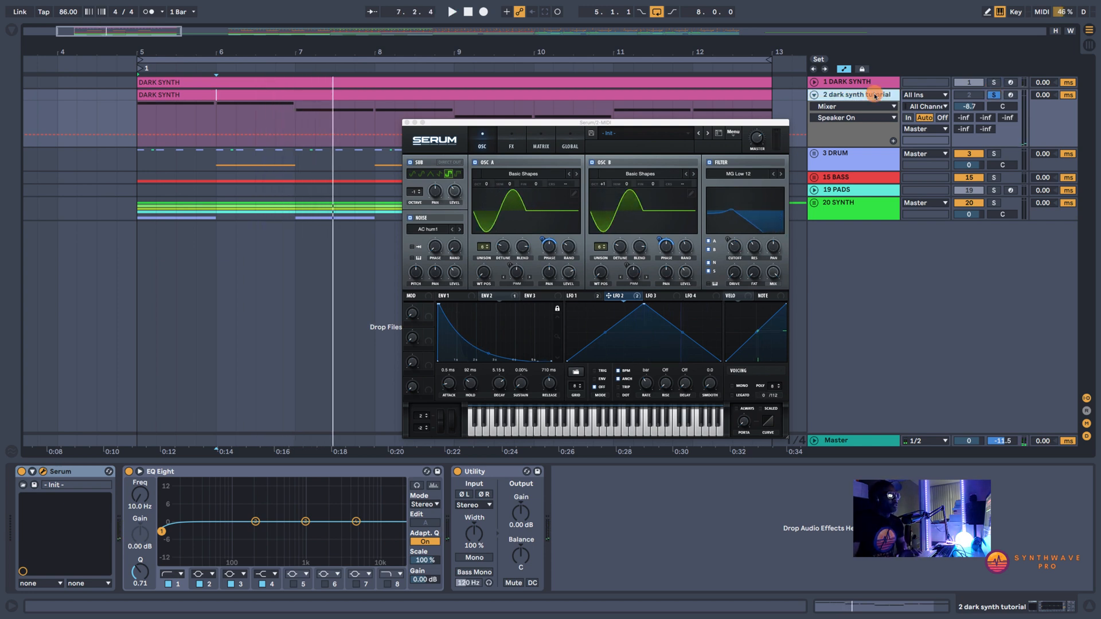
Shift LFO 2's peak to about a fifth of the cycle and curve its rising and falling slopes after replaying the loop
key(space)
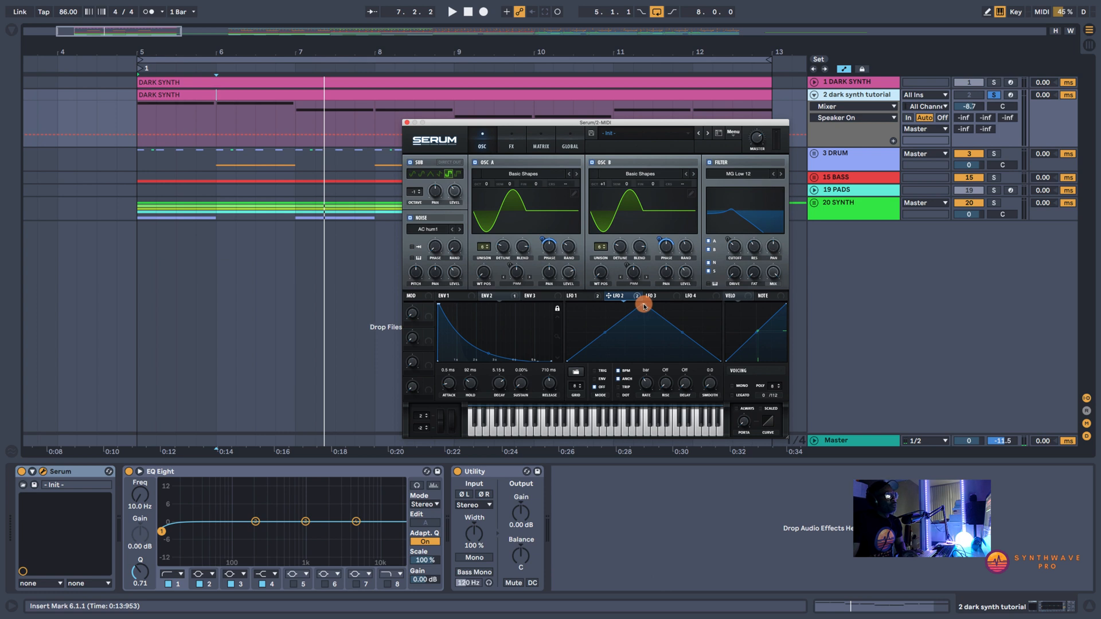
key(space)
drag(642, 301, 596, 288)
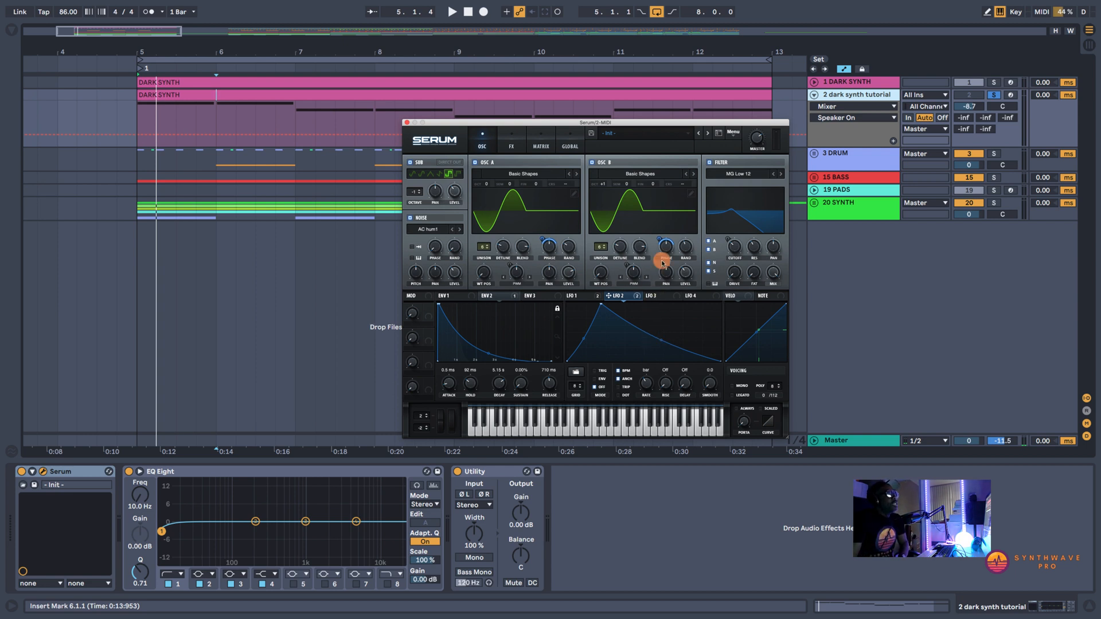
Add a modulation matrix routing from LFO 3 to the global master tuning
click(542, 147)
key(space)
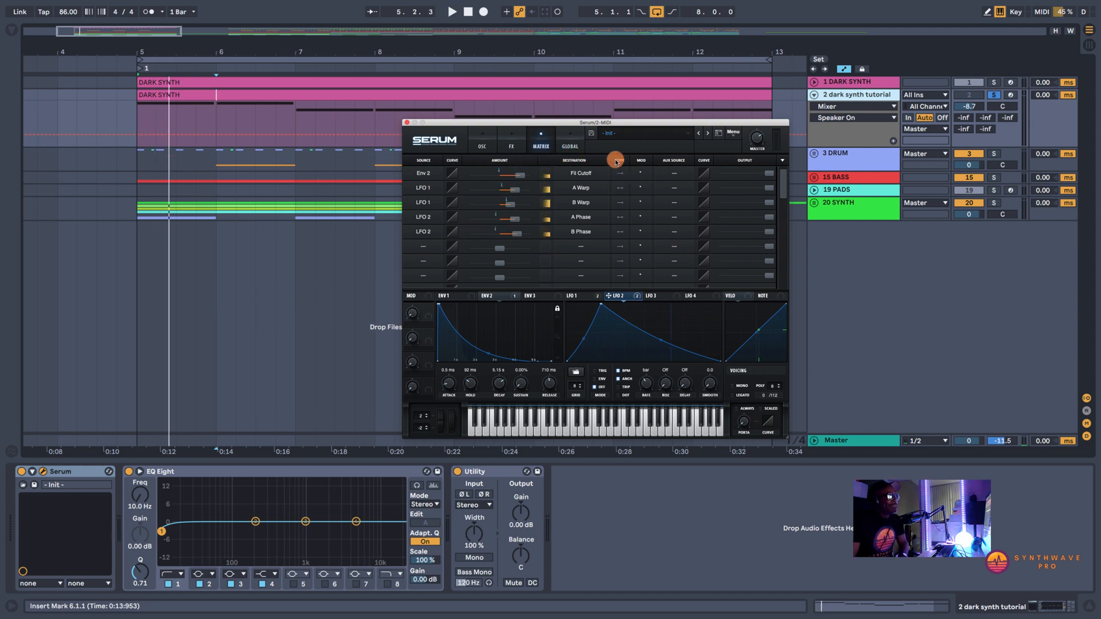
click(427, 247)
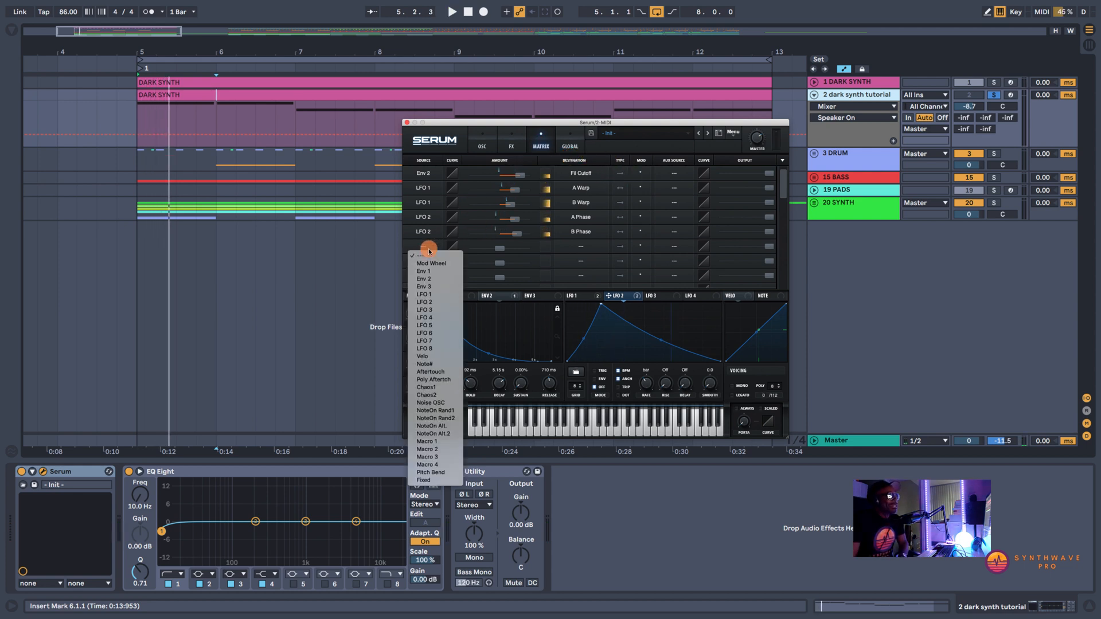
click(434, 310)
click(597, 253)
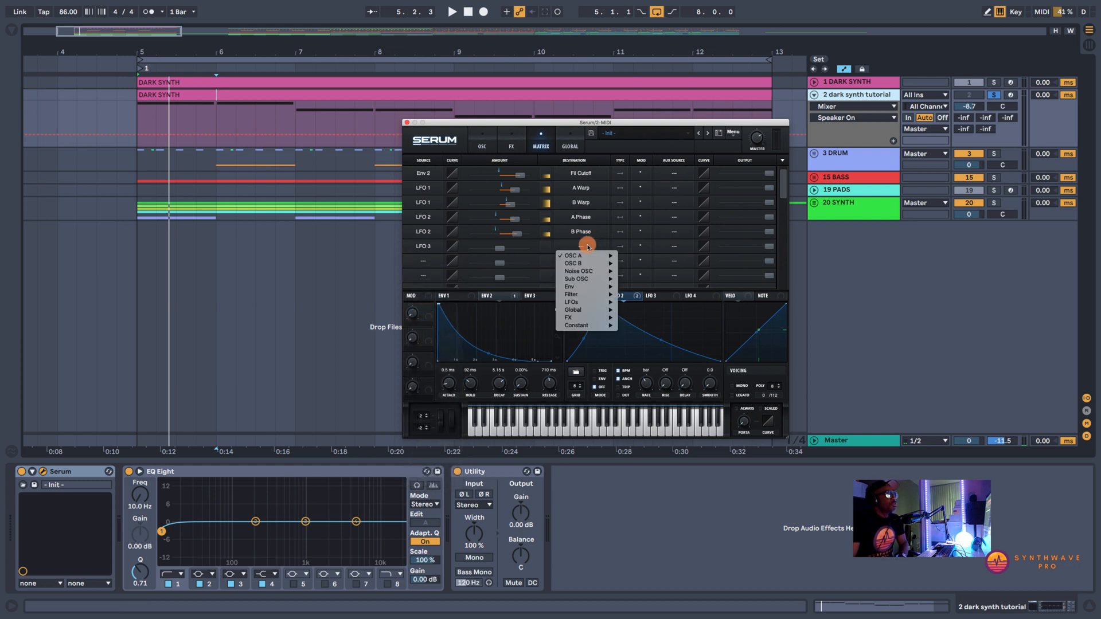
mouse_move(592, 314)
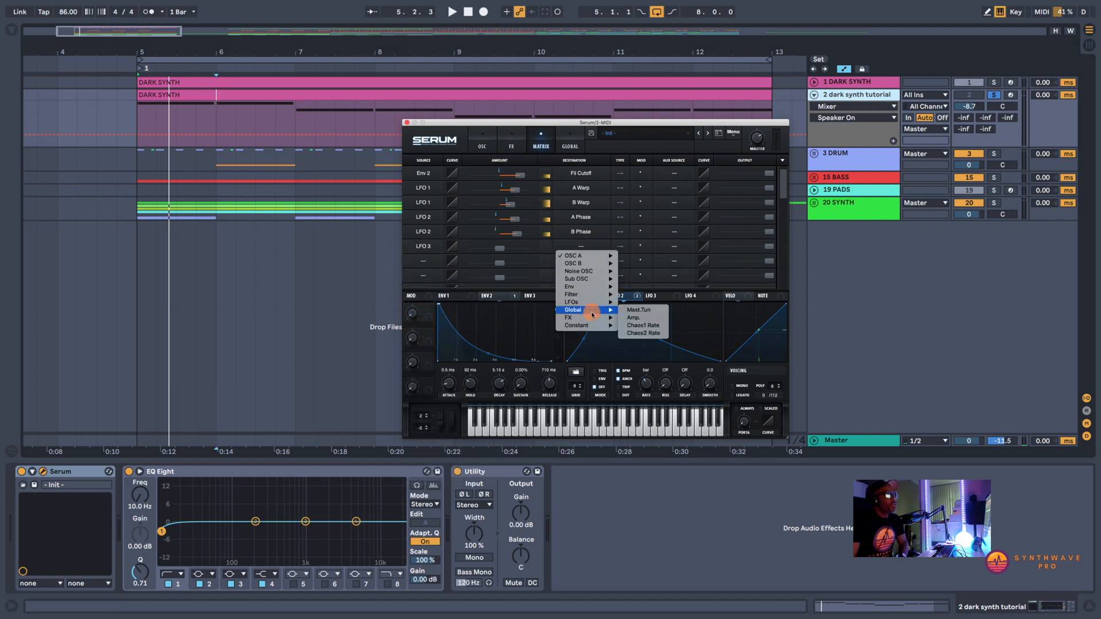
click(655, 310)
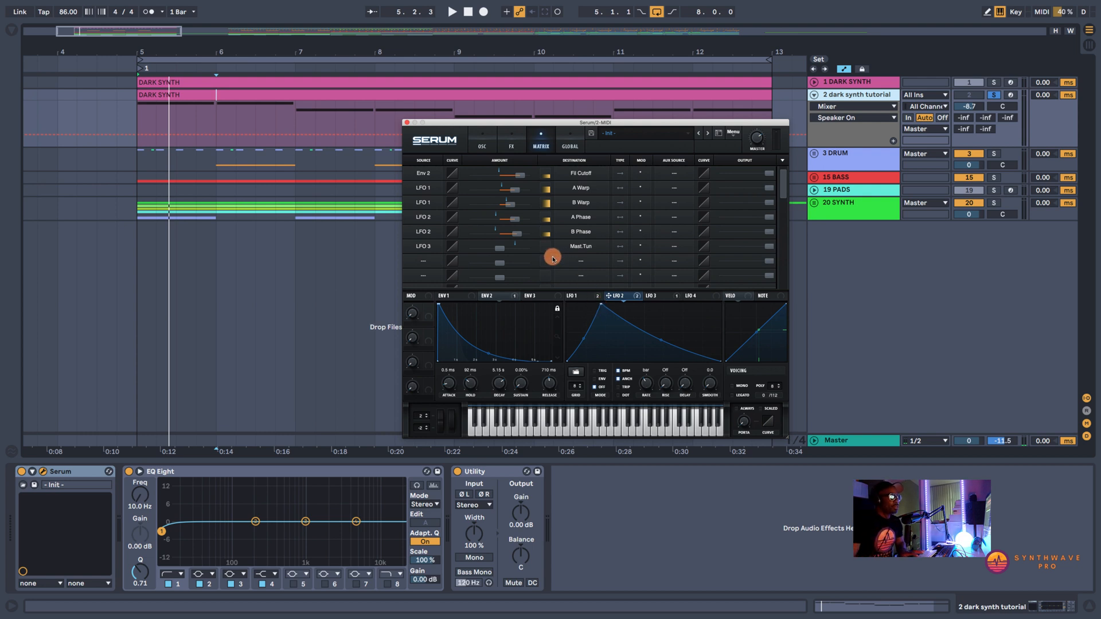
Give the LFO 3 master-tuning routing a very small positive amount and lower its output to near minimum, listening to the loop
click(499, 250)
key(space)
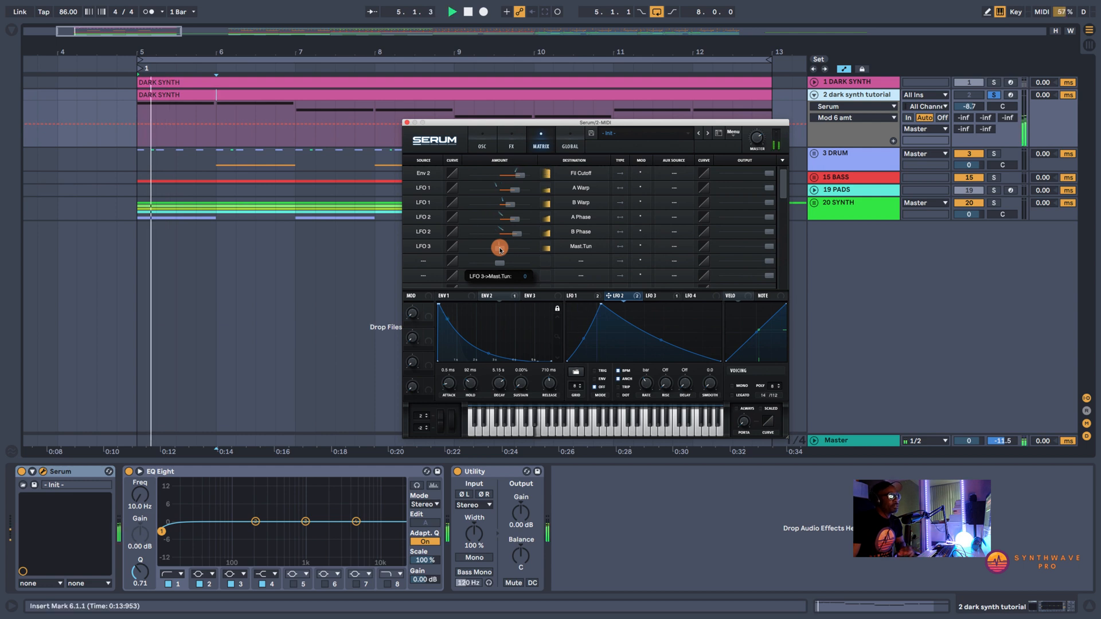
drag(500, 250, 503, 250)
drag(767, 246, 742, 251)
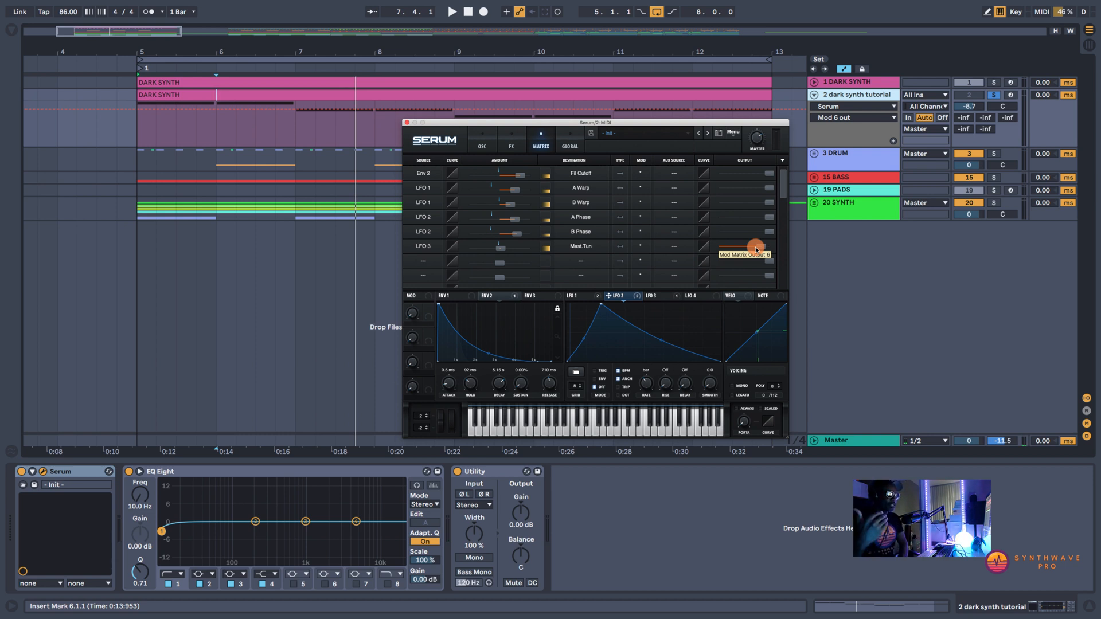
drag(759, 250, 698, 253)
key(space)
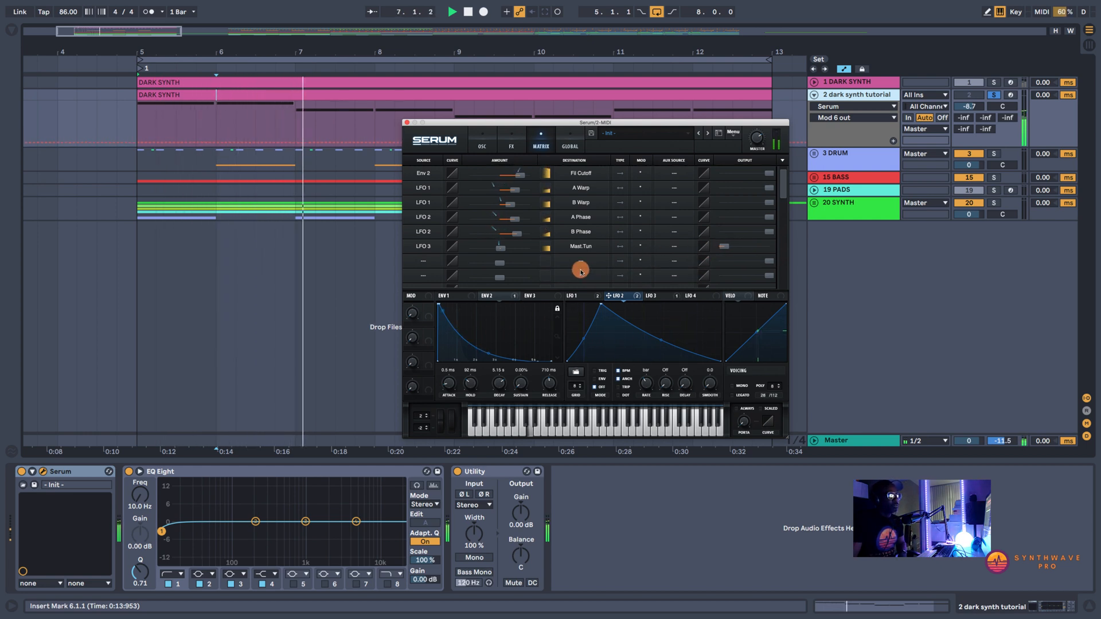
Set LFO 3's delay to 1/2 and play the loop from its start
click(657, 297)
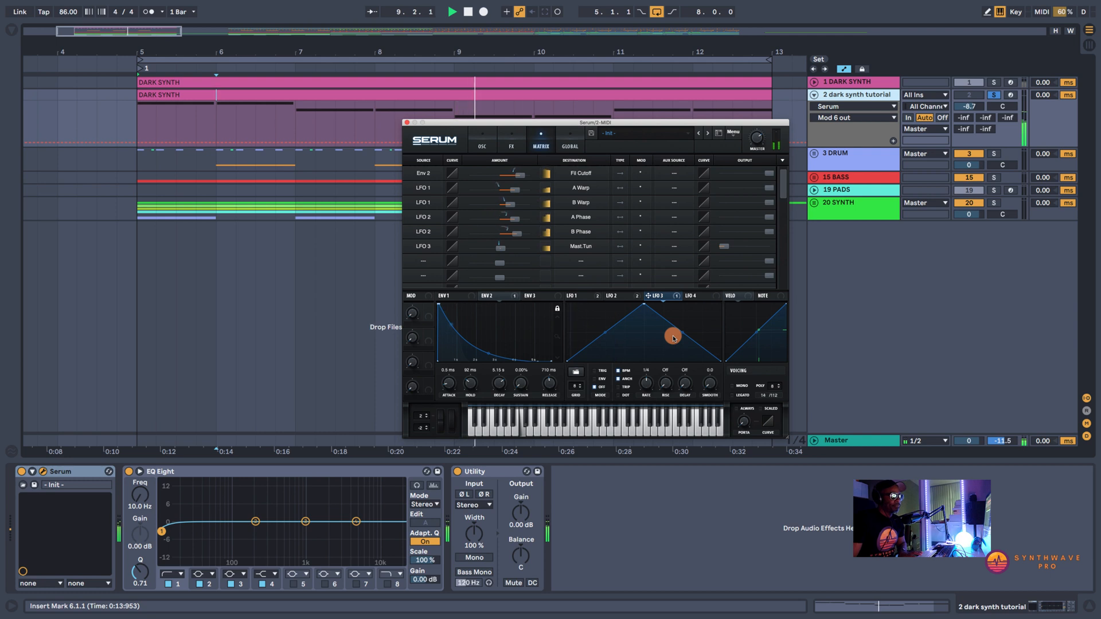
key(space)
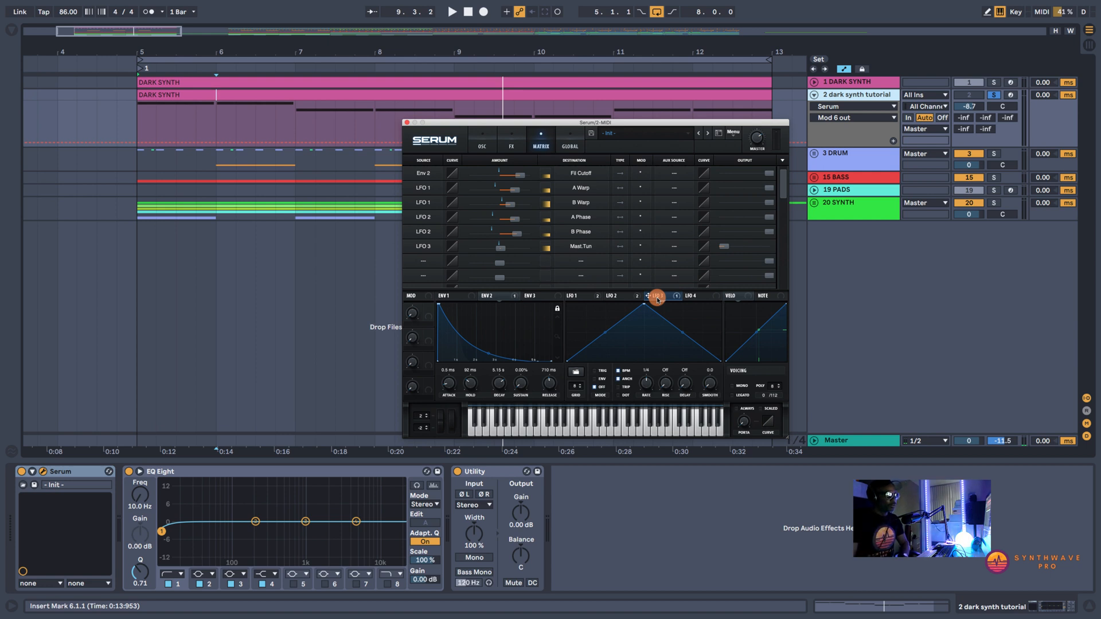
click(572, 60)
key(space)
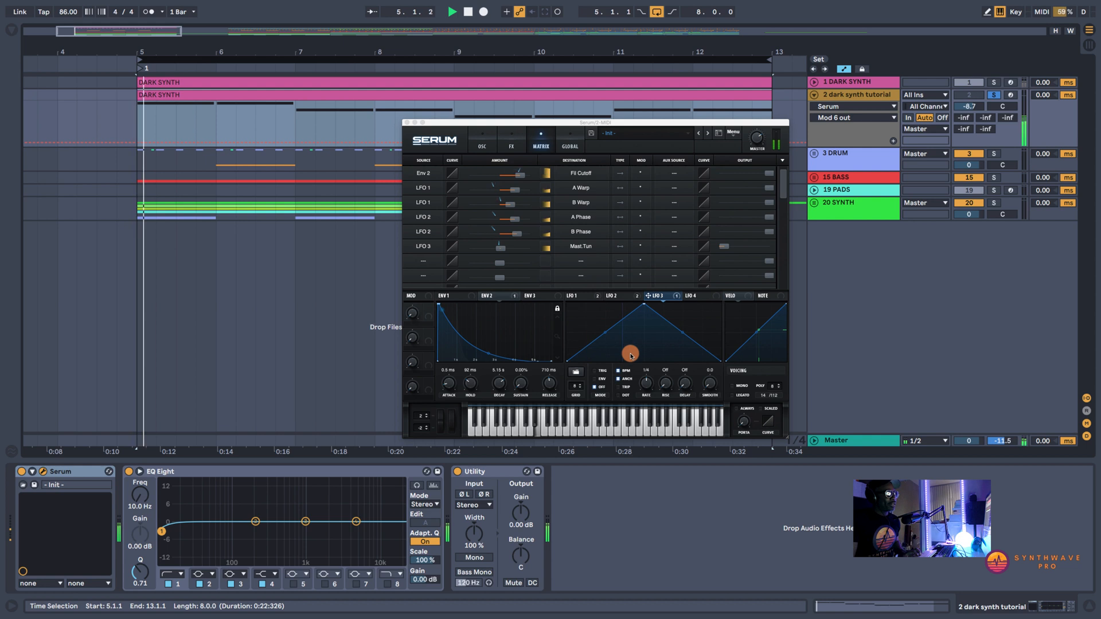
click(683, 386)
drag(685, 386, 699, 344)
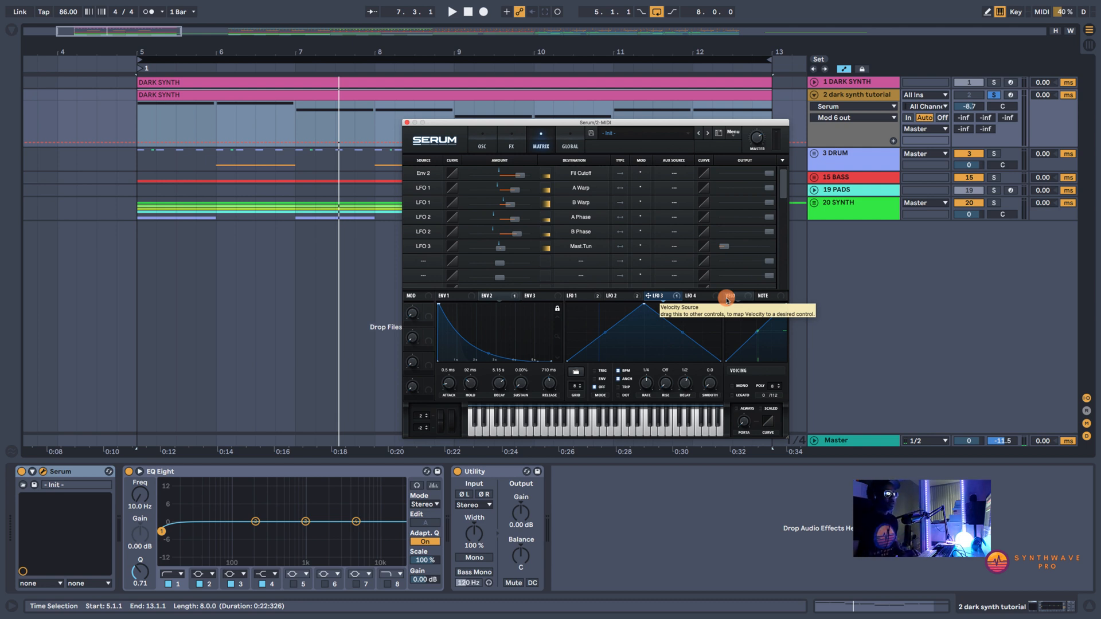
click(172, 93)
key(space)
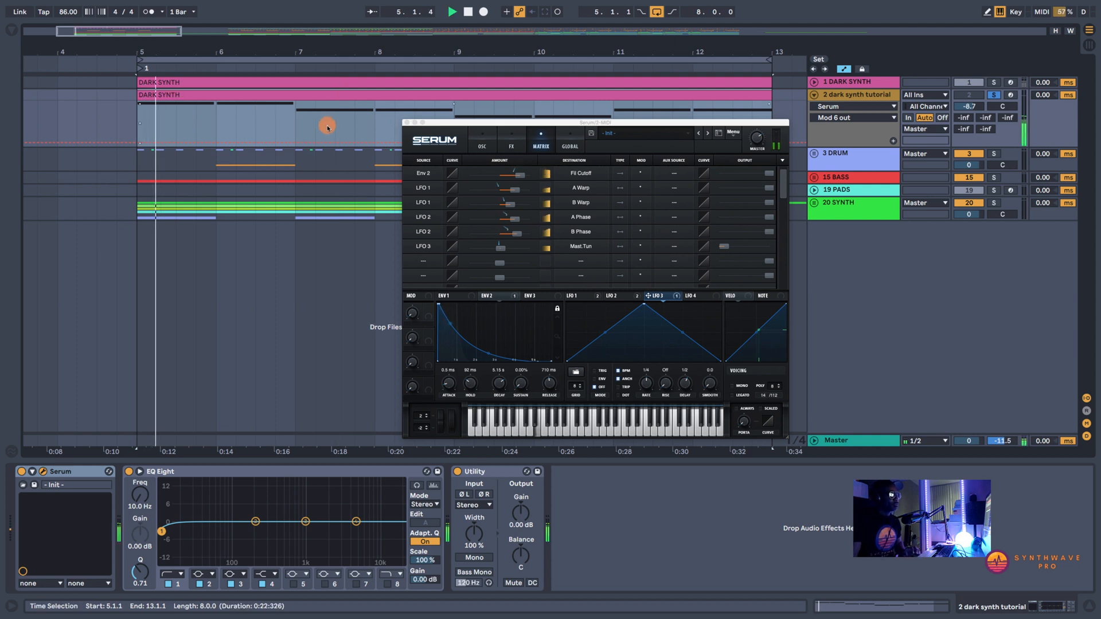
Audition LFO 3's delay at one bar and 1/16 with the metronome on, restoring 1/2 and turning the metronome off
click(149, 13)
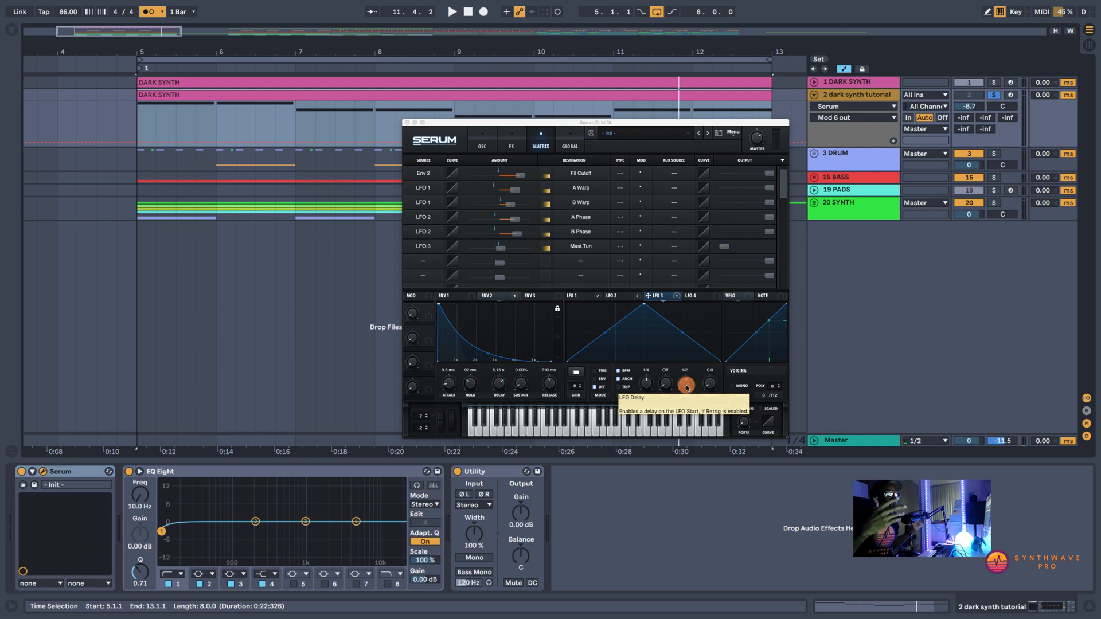
drag(687, 388, 687, 383)
key(space)
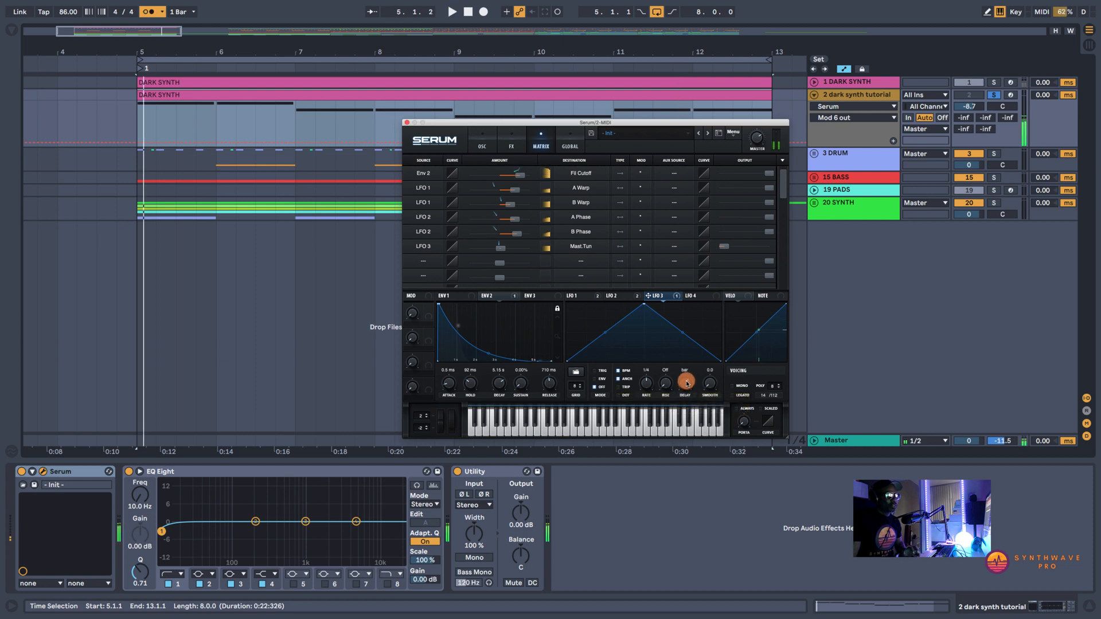
drag(686, 384, 688, 412)
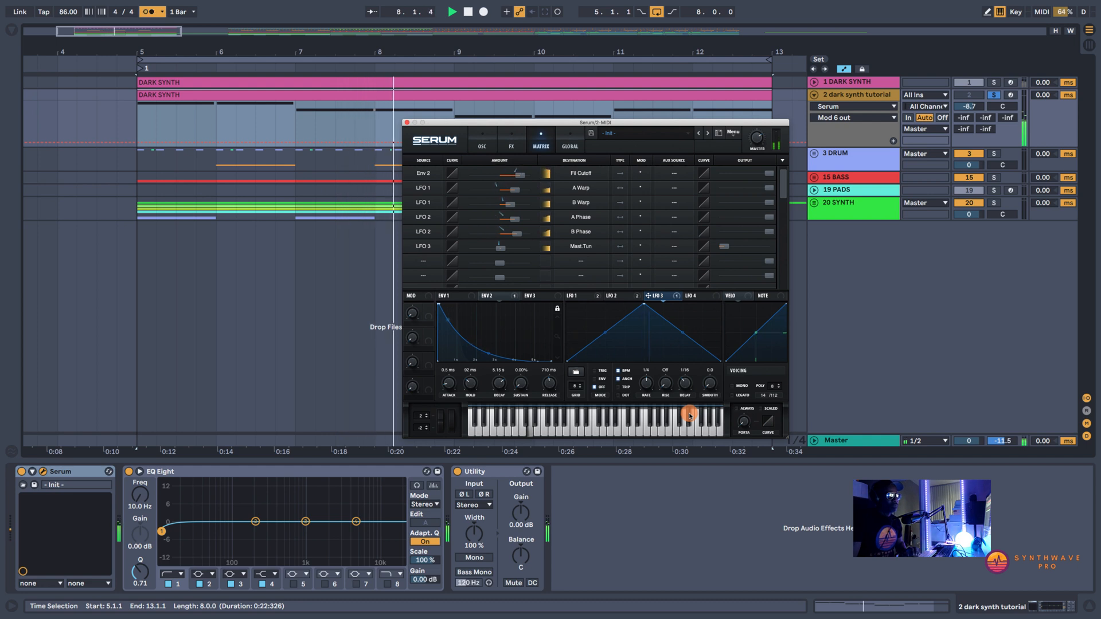
key(space)
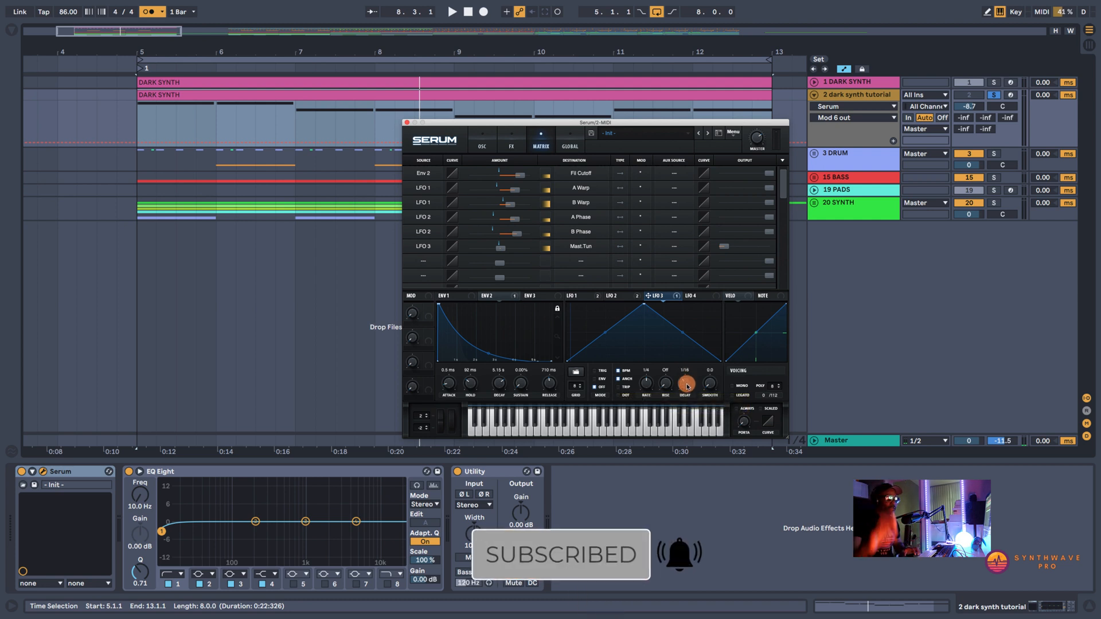
key(space)
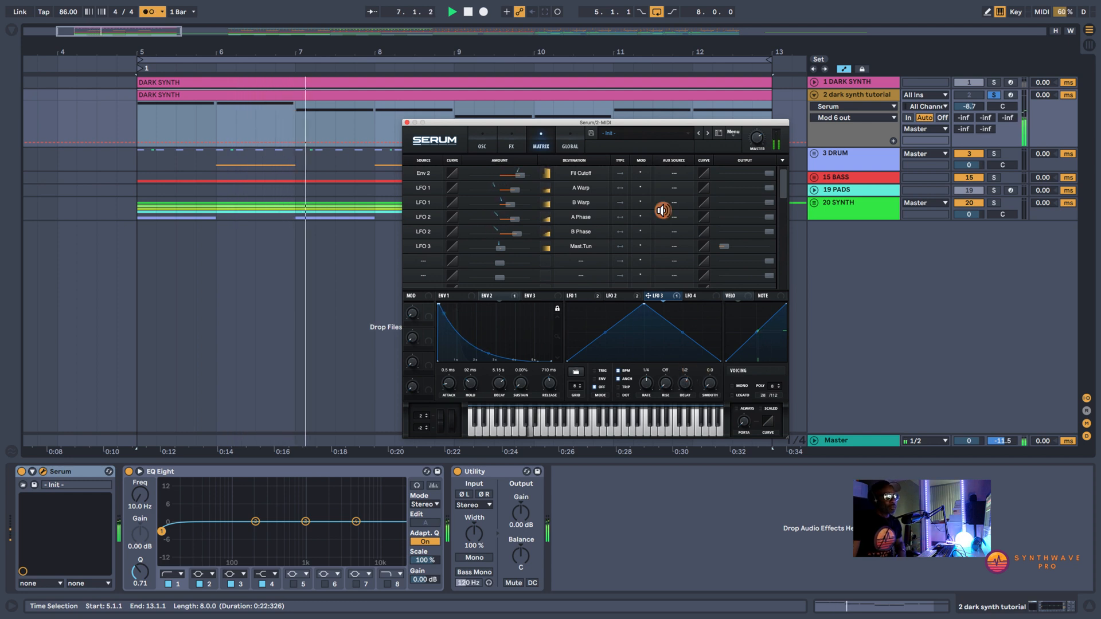
click(147, 11)
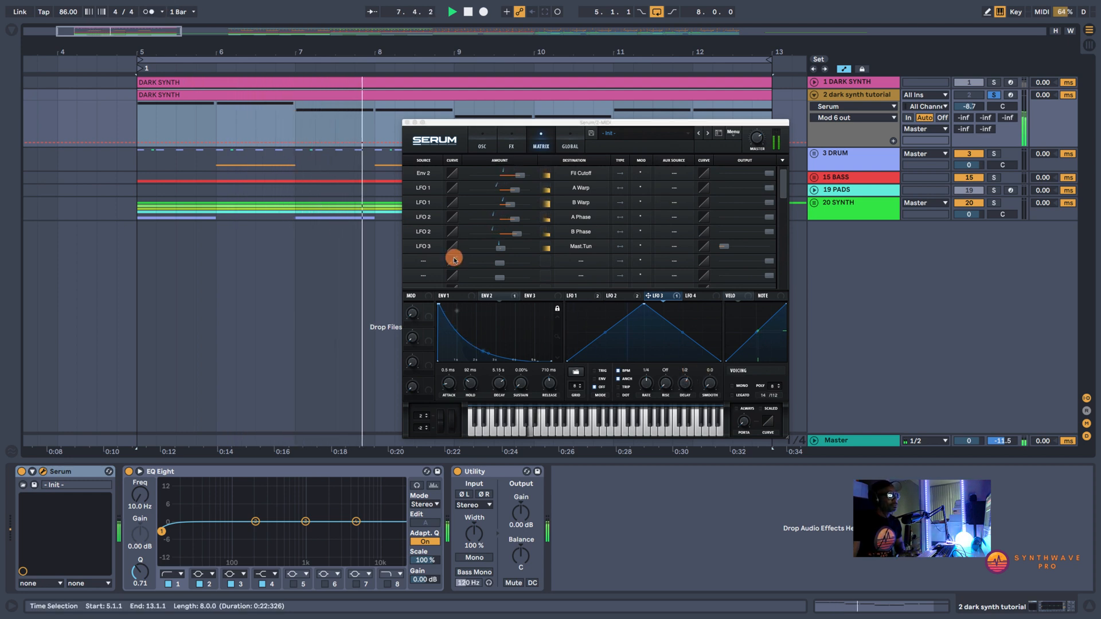
key(space)
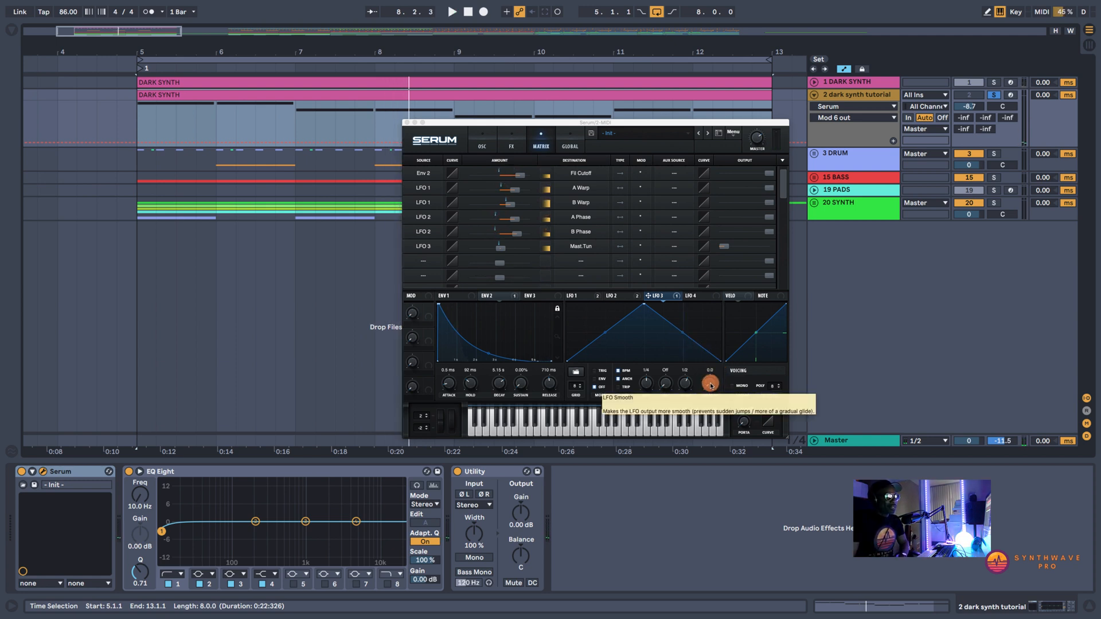
Raise LFO 3's smooth to 36.3 and replay the loop to hear the pitch movement
click(710, 384)
drag(710, 384, 717, 356)
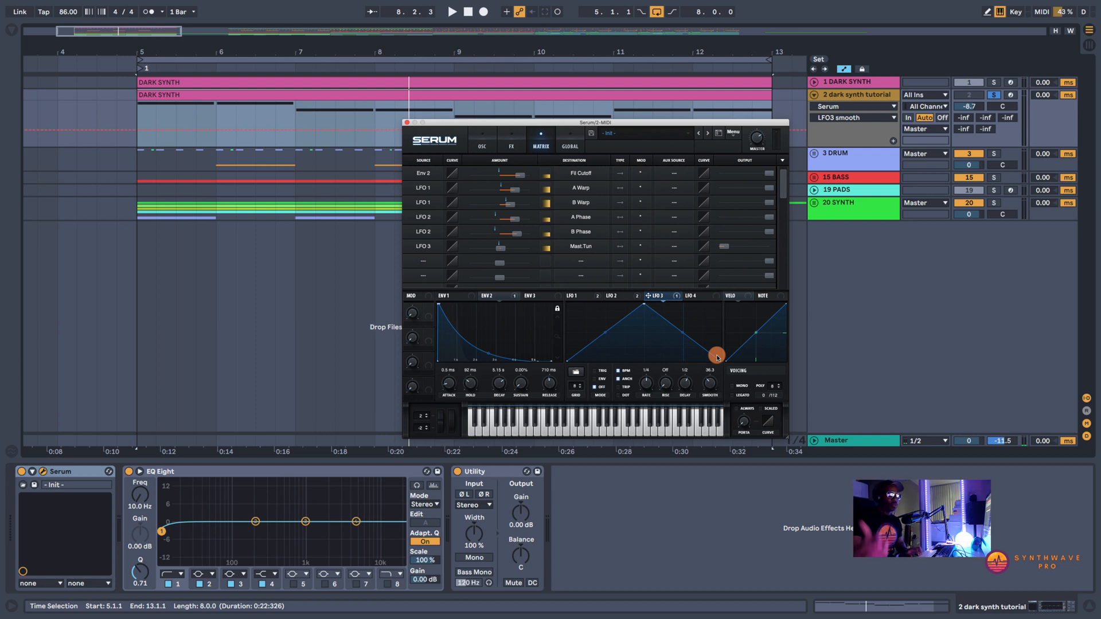
key(space)
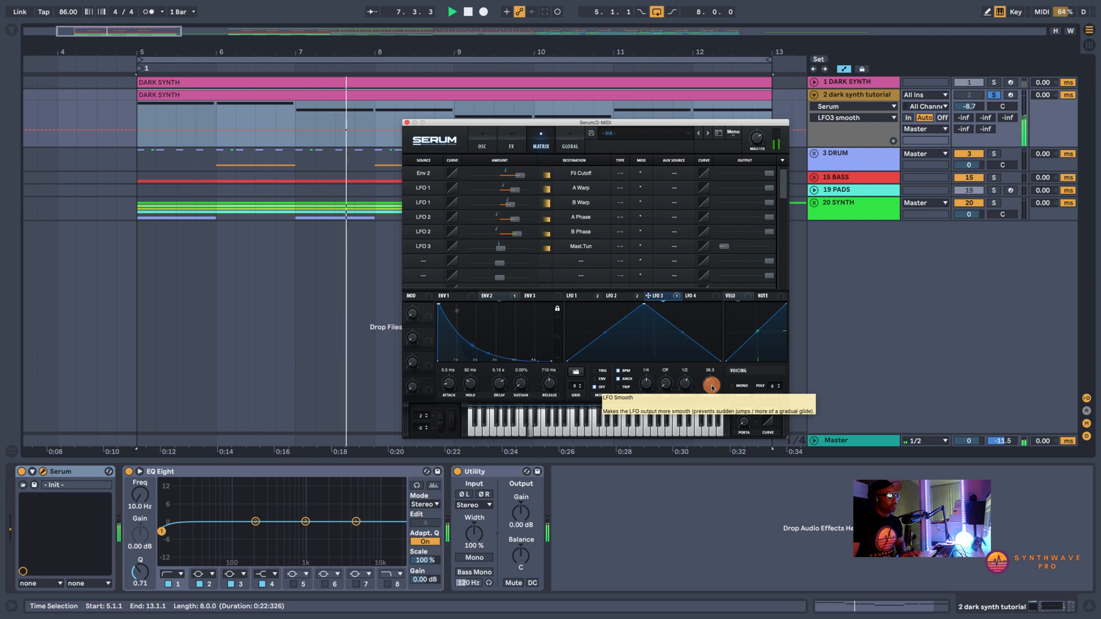
key(space)
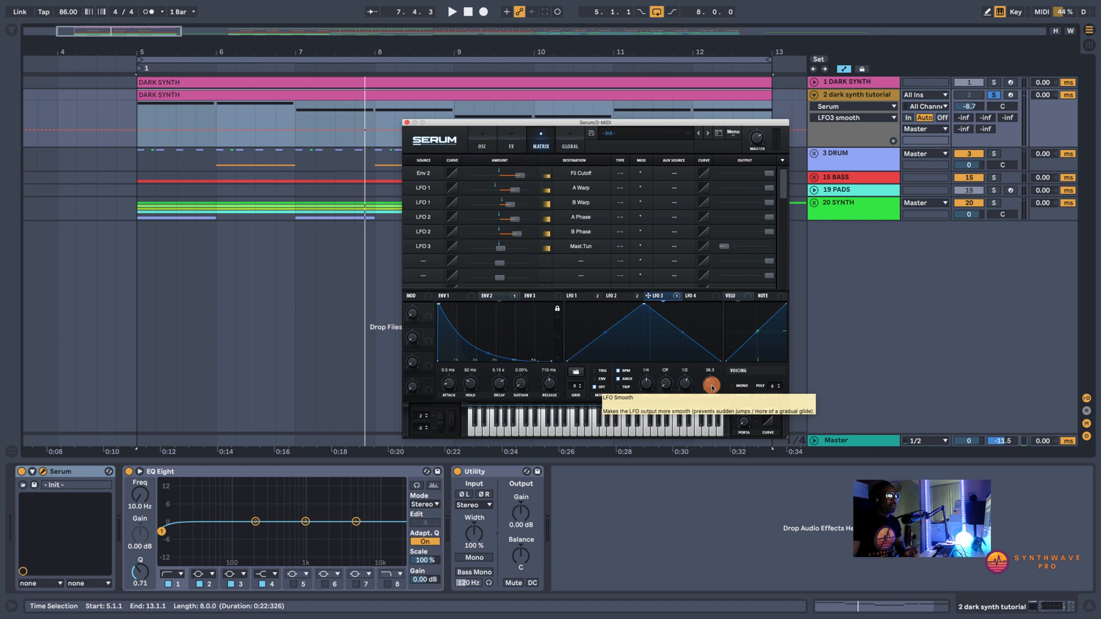
key(space)
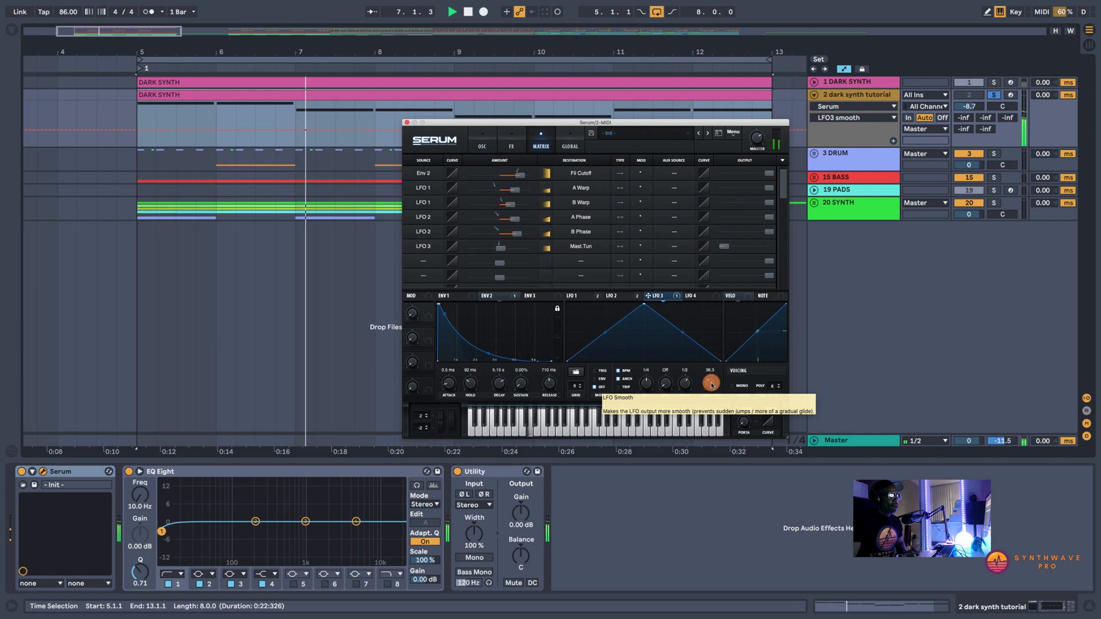
Solo the DARK SYNTH track and play it to compare the original with the rebuilt patch
key(space)
click(994, 82)
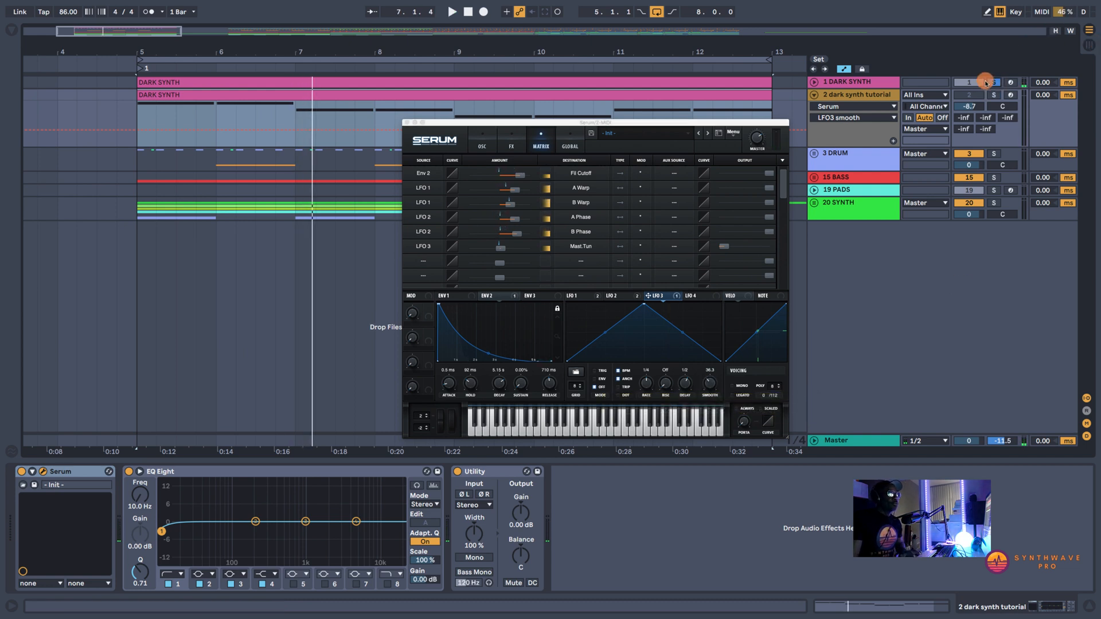
key(space)
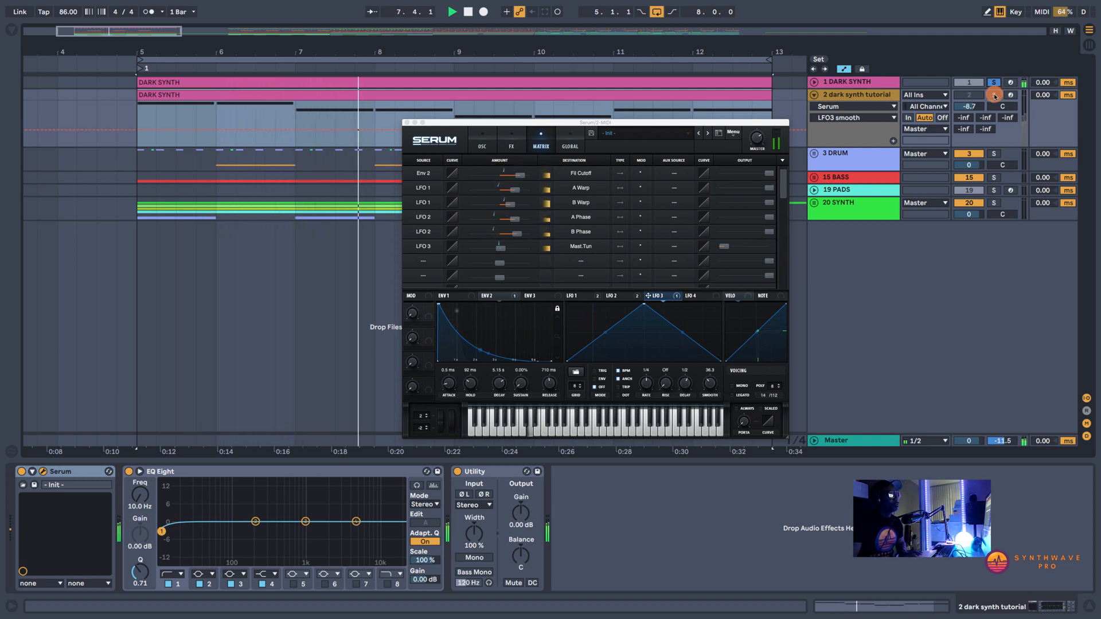
Enable the compressor in Serum's effects and lower its mix to around half while playing the loop
click(512, 148)
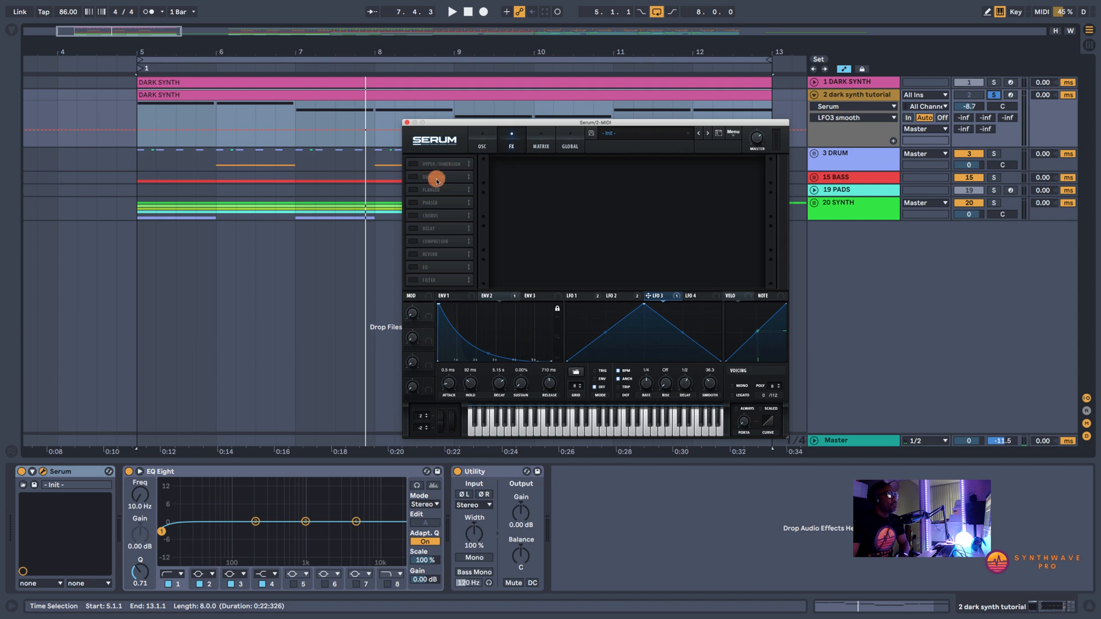
click(414, 242)
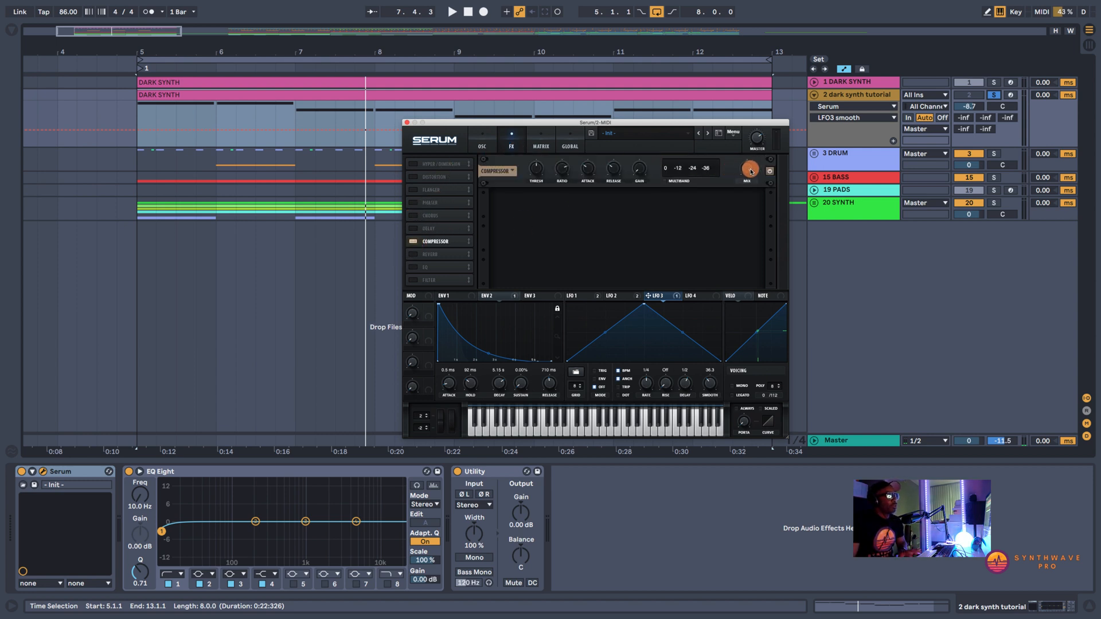
mouse_move(751, 171)
mouse_down()
mouse_move(738, 218)
mouse_move(753, 169)
mouse_up()
key(space)
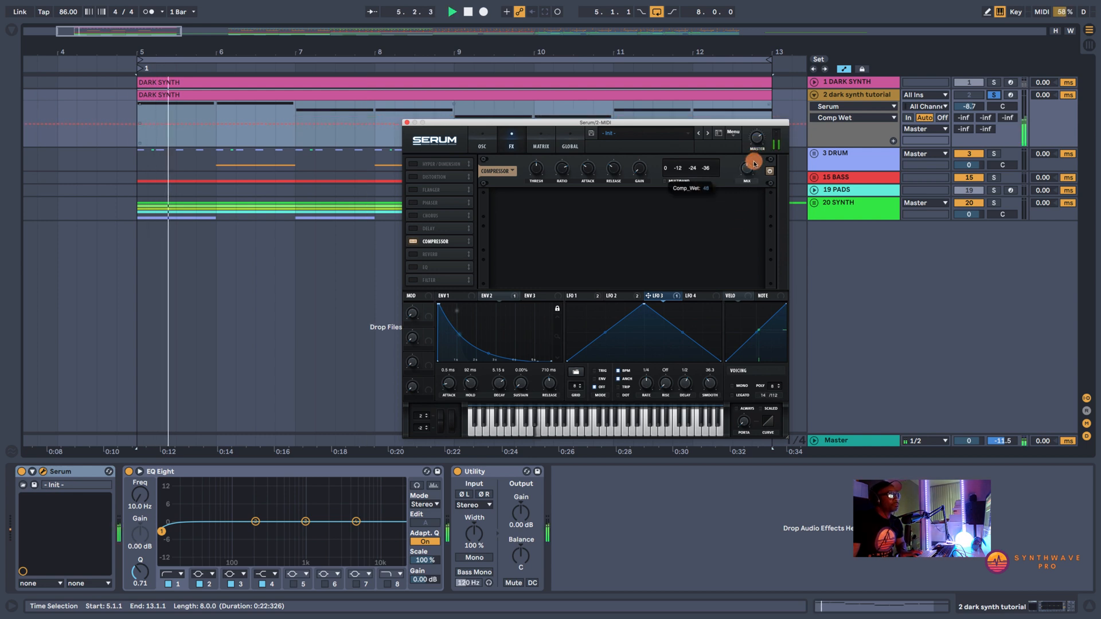
Enable multiband mode on Serum's compressor and adjust its threshold, gain and mix while the loop plays
click(641, 170)
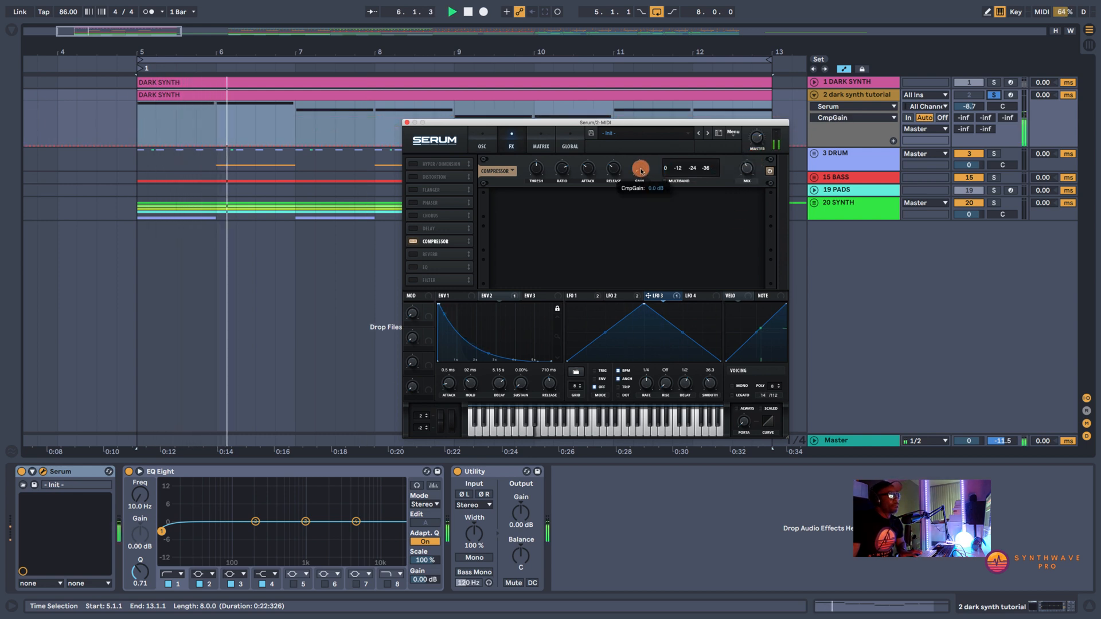
click(538, 168)
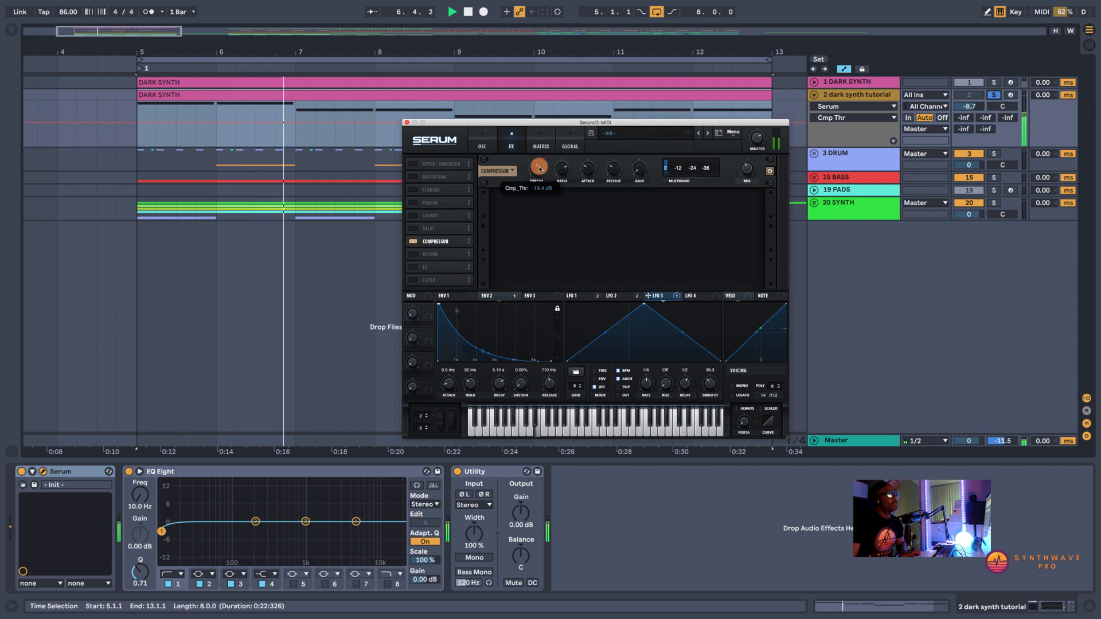
drag(540, 168, 538, 178)
click(663, 182)
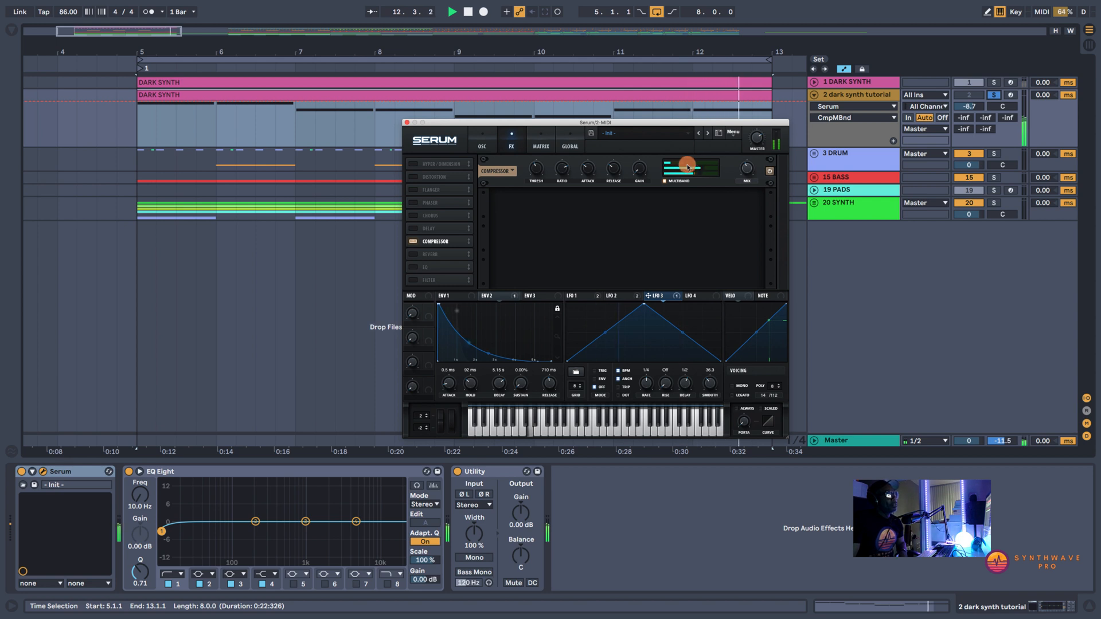
click(638, 171)
drag(641, 165, 647, 156)
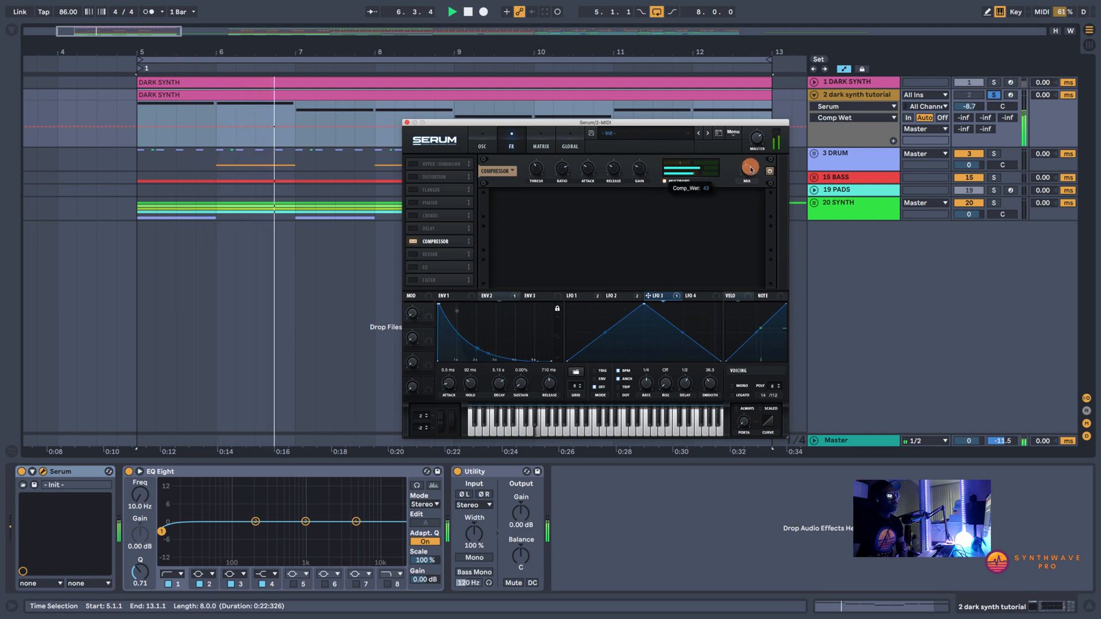
click(750, 162)
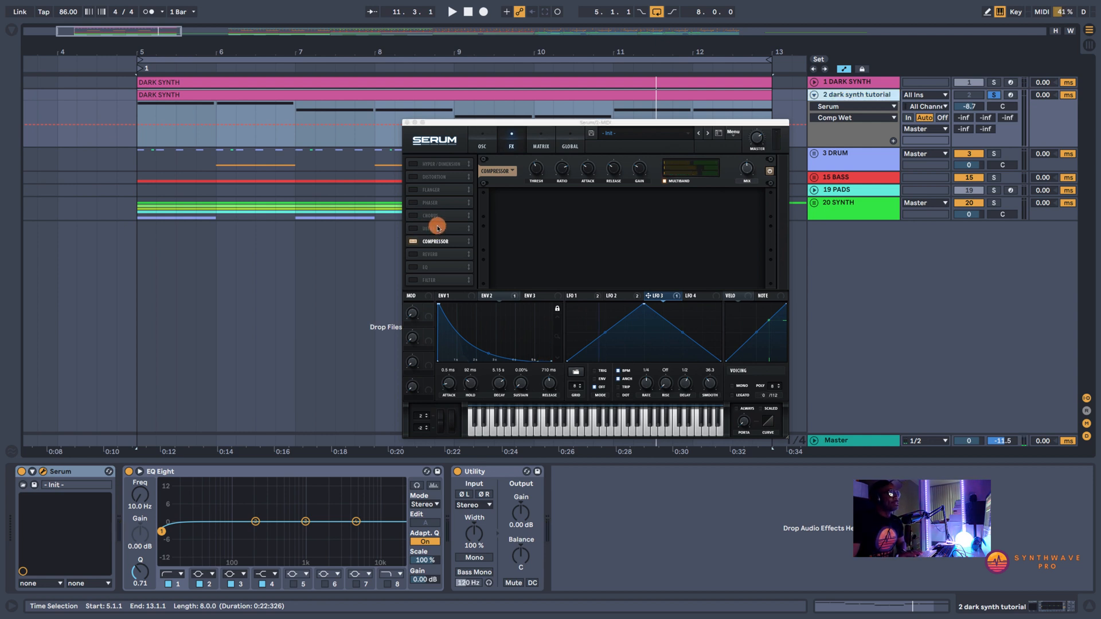
Enable the delay in Serum's effects, replay the loop and place the delay after the compressor
click(437, 228)
click(413, 228)
key(space)
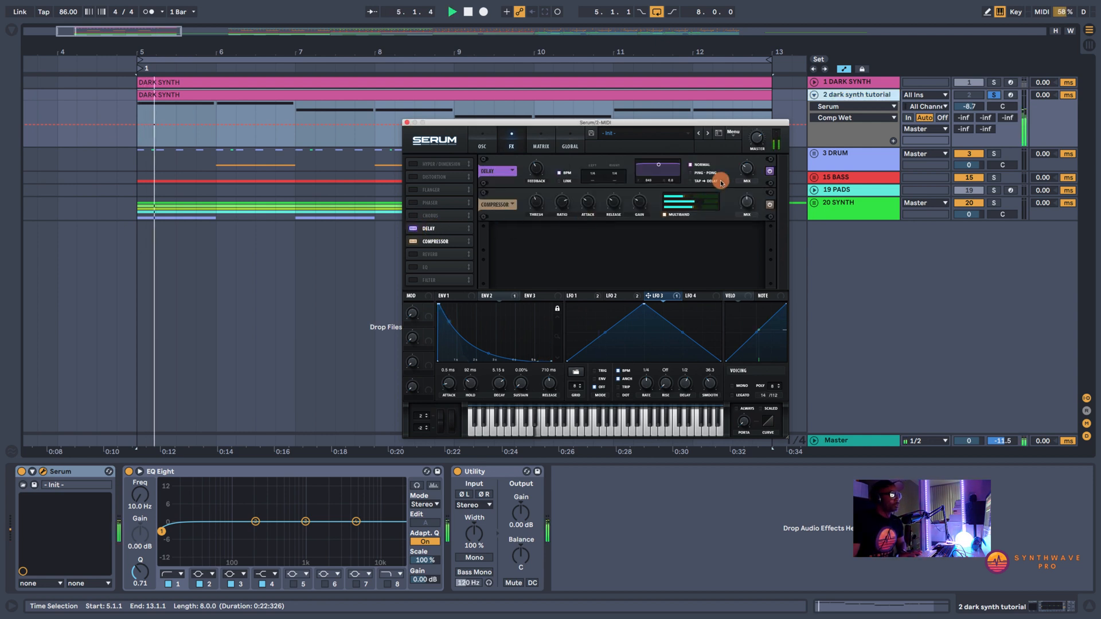
drag(429, 229, 428, 247)
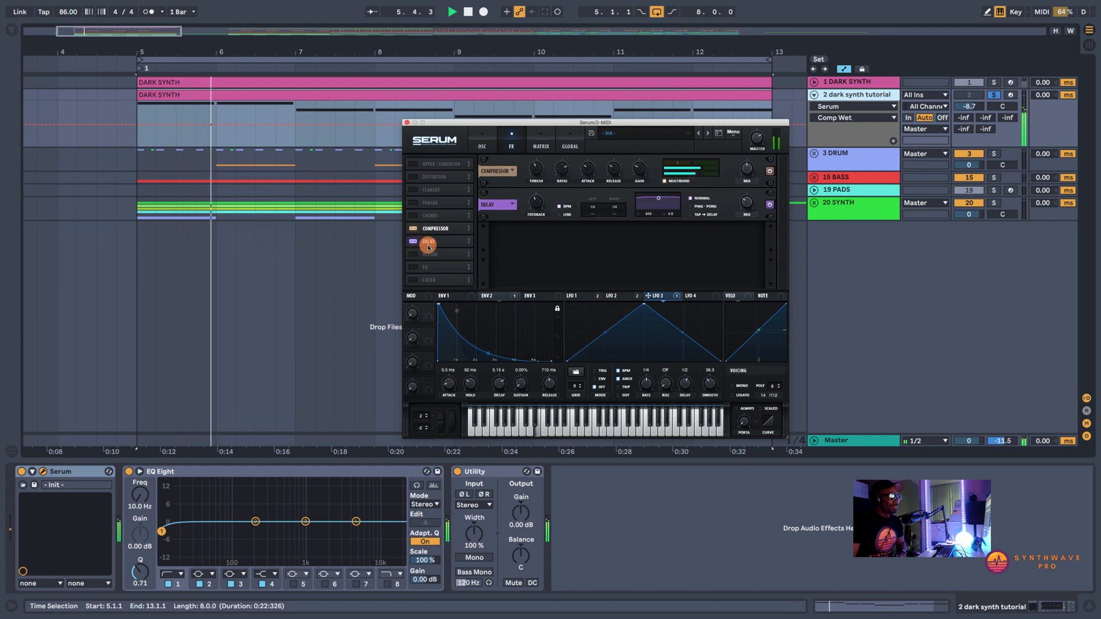
Lower the delay mix to about 28%, widen its filter, offset its right time to 0.997 and recheck the compressor mix
drag(747, 201, 743, 221)
drag(666, 196, 658, 207)
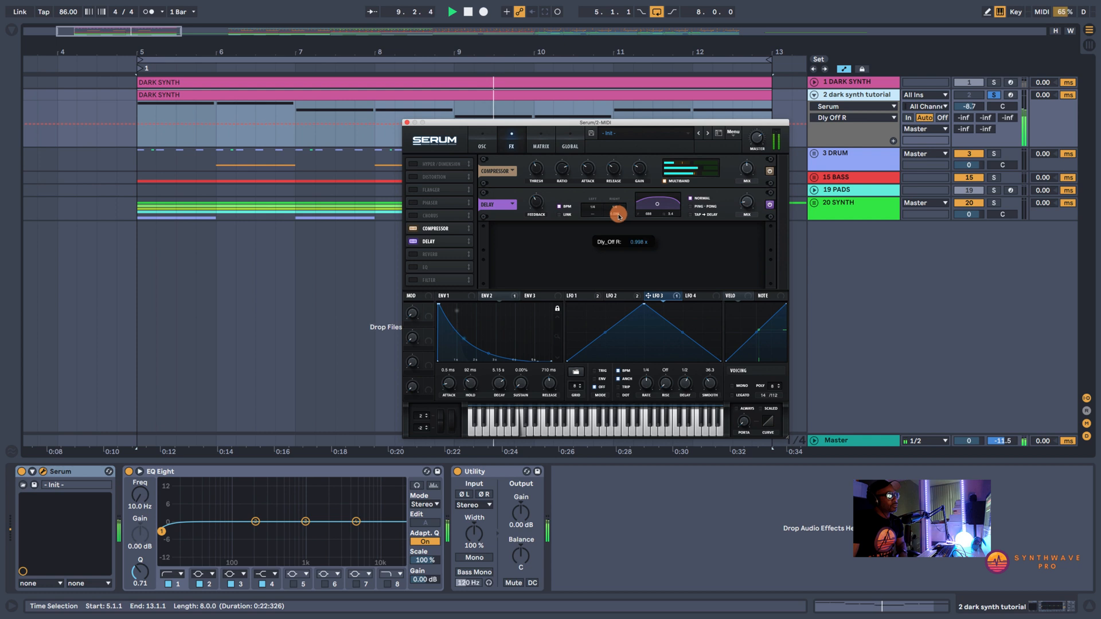
click(753, 205)
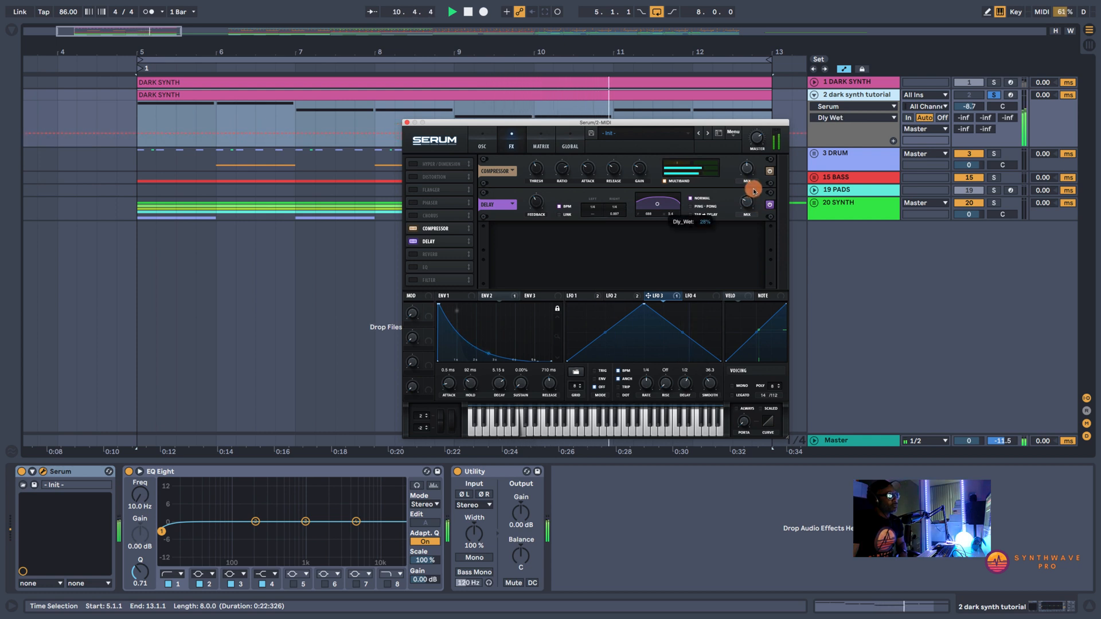
click(748, 170)
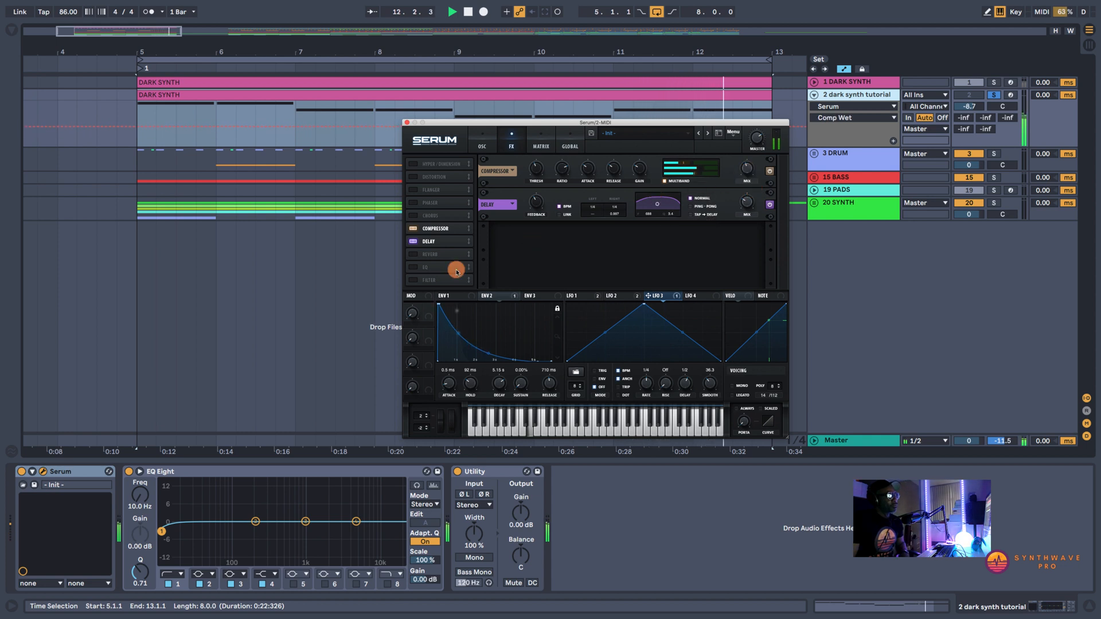
Enable the reverb in Serum's effects and place it between the compressor and the delay
click(414, 254)
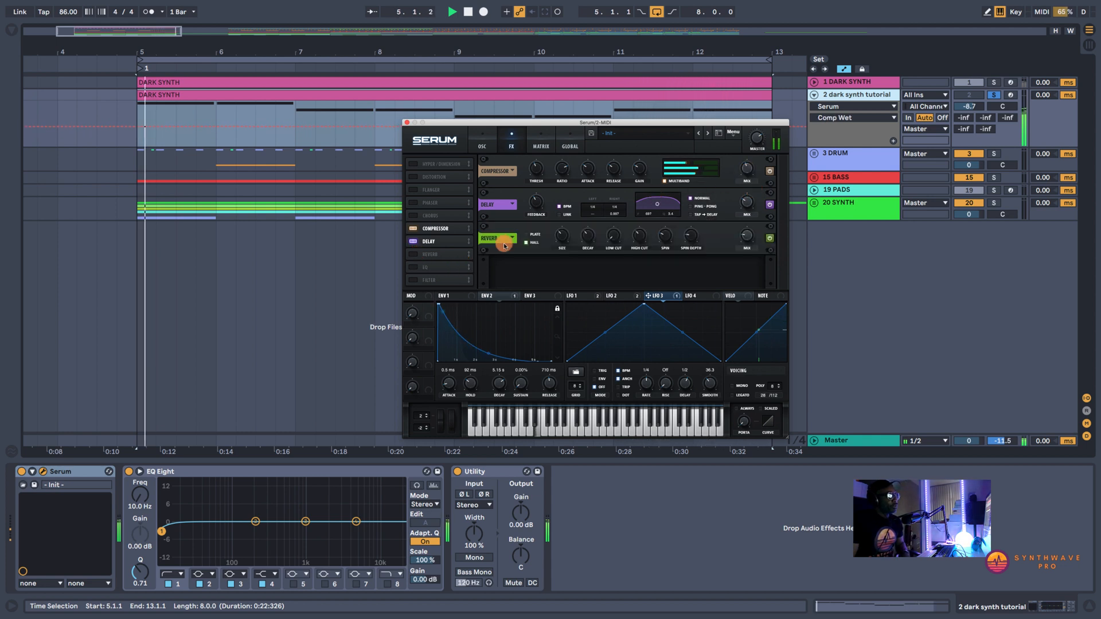
click(413, 255)
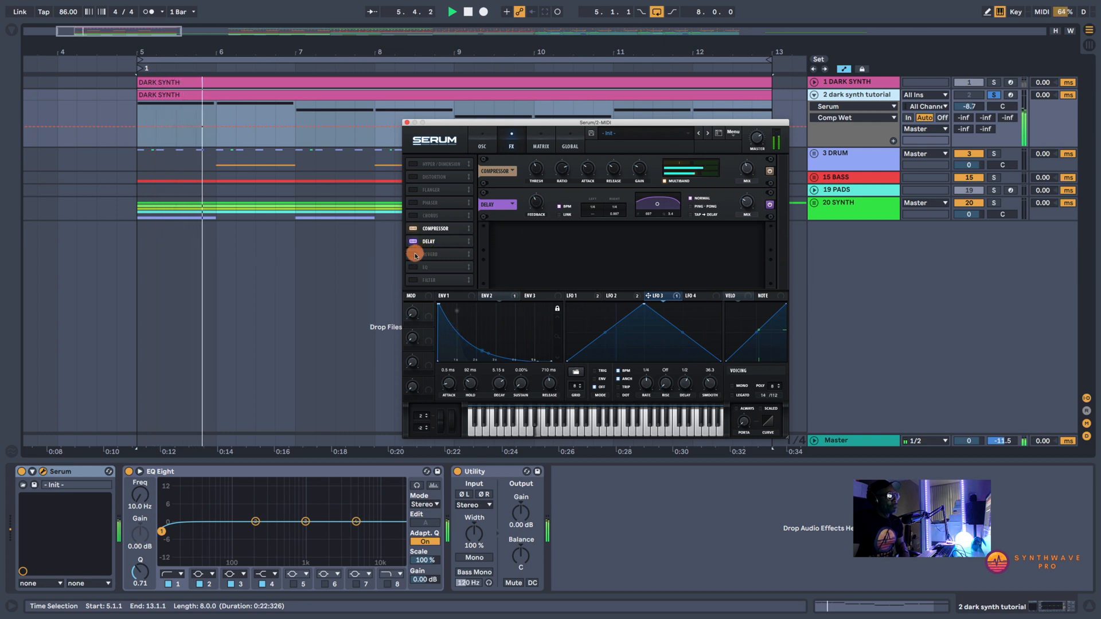
click(413, 254)
drag(438, 253, 433, 241)
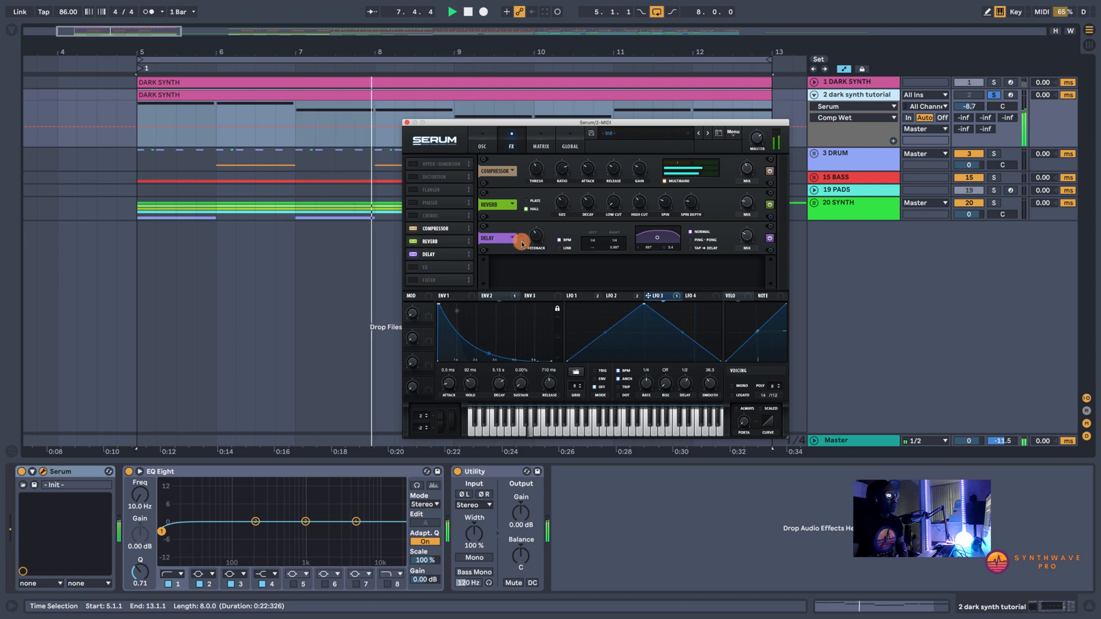
Adjust the reverb's mix and set its size to just under 50%
click(749, 202)
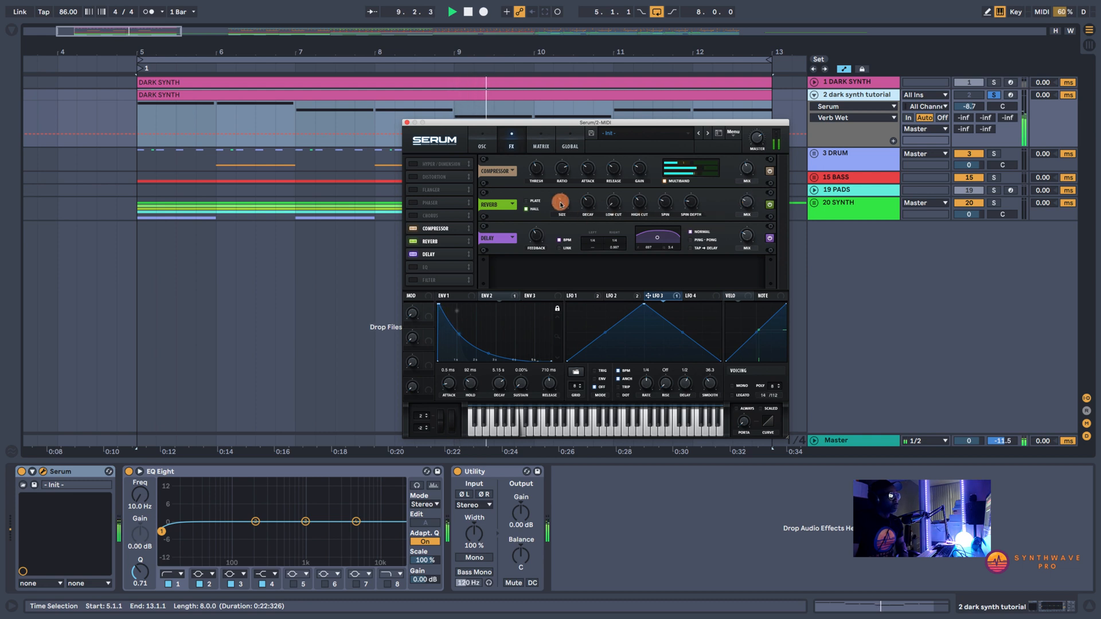
drag(561, 205, 565, 201)
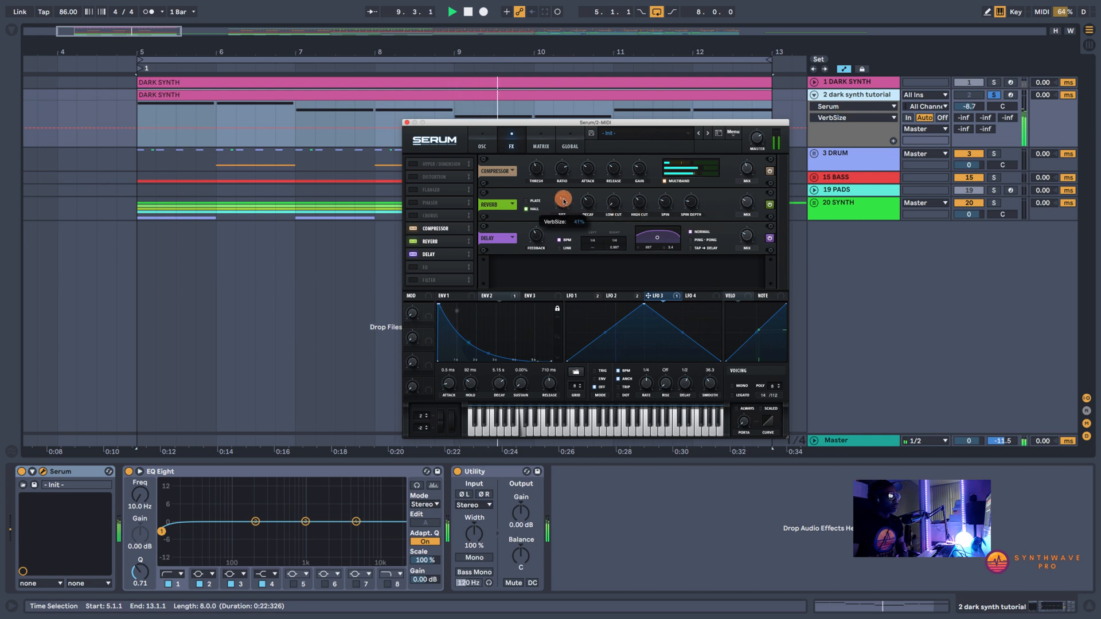
click(616, 205)
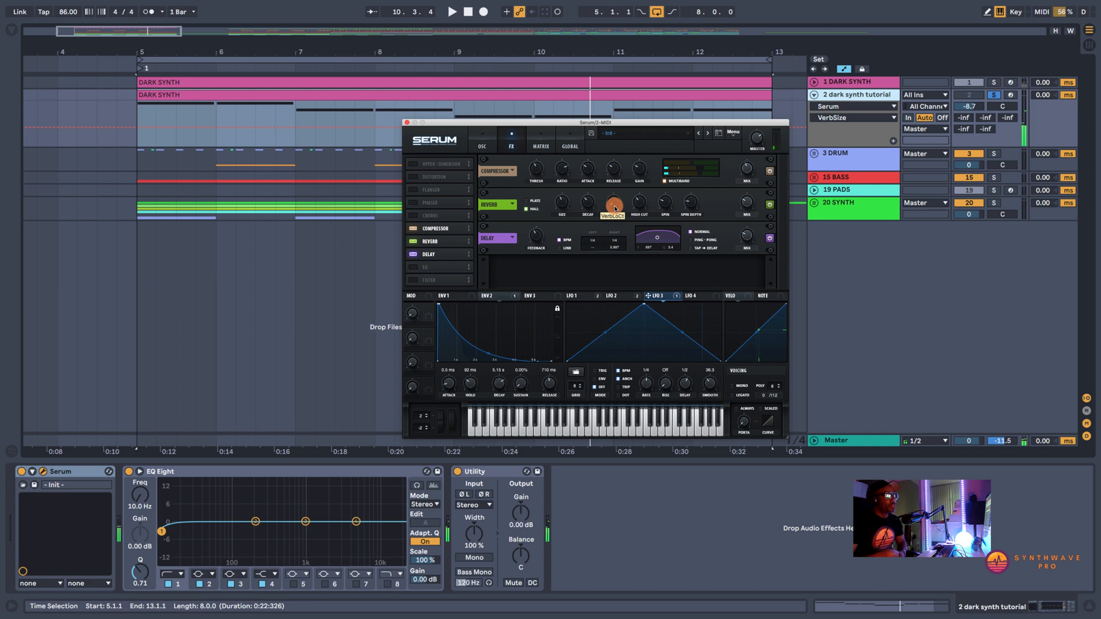
click(747, 208)
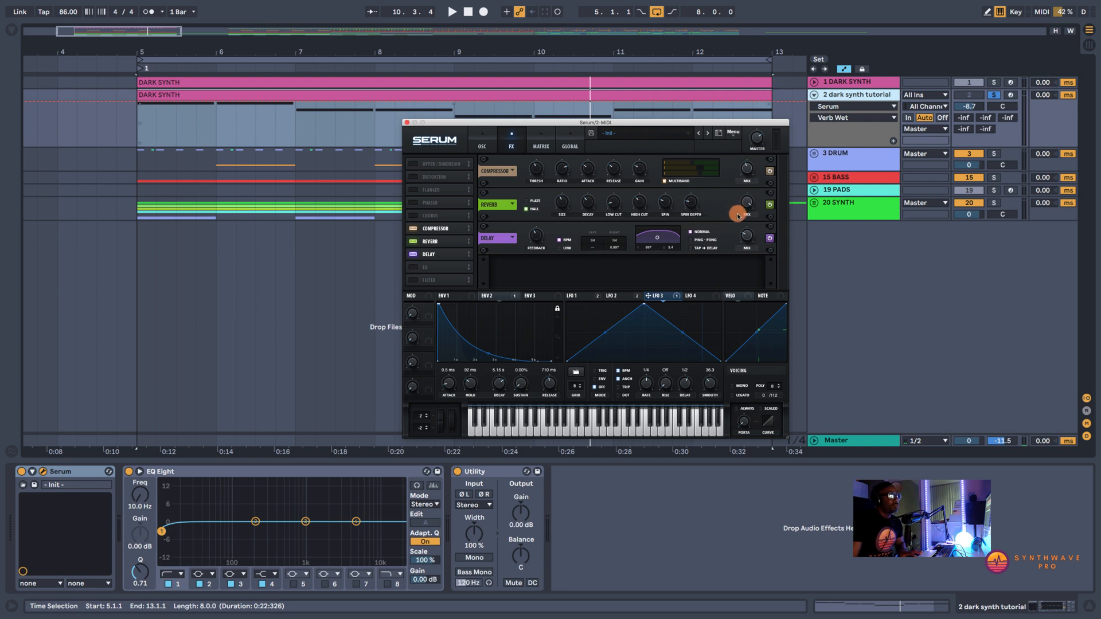
Replay the loop while adjusting the reverb's low cut, high cut and mix
key(space)
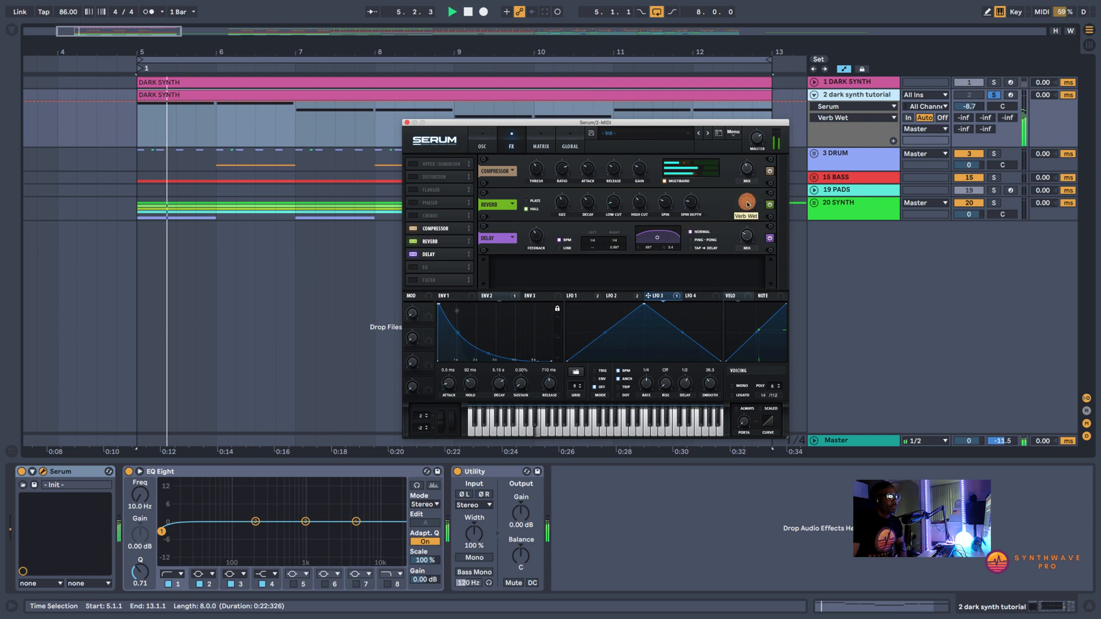
click(613, 202)
drag(613, 202, 613, 203)
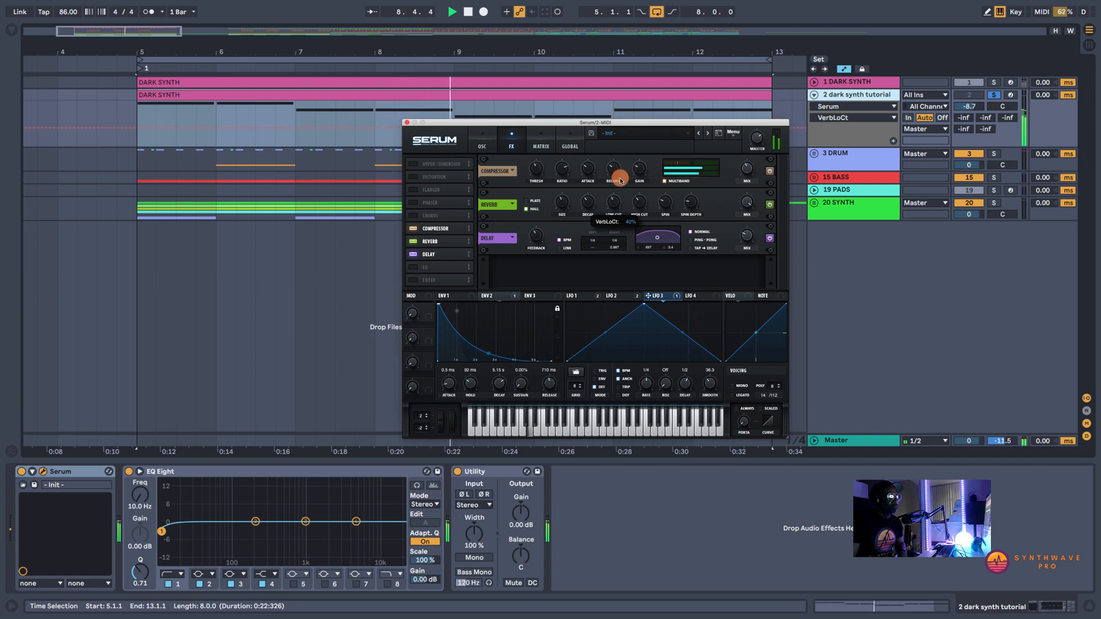
click(641, 206)
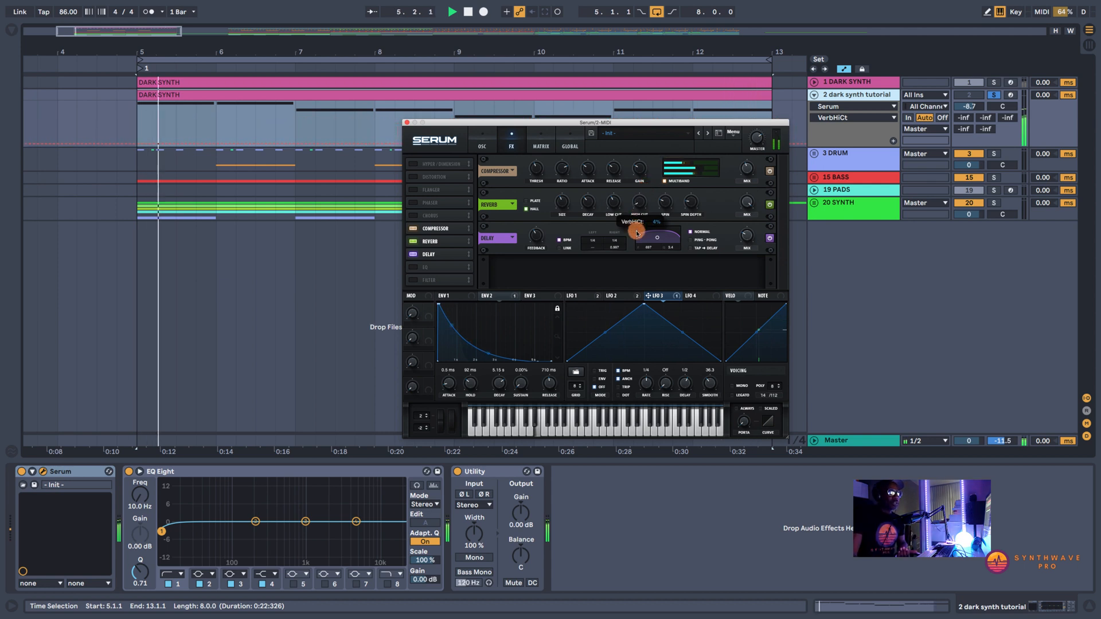
drag(638, 232, 643, 203)
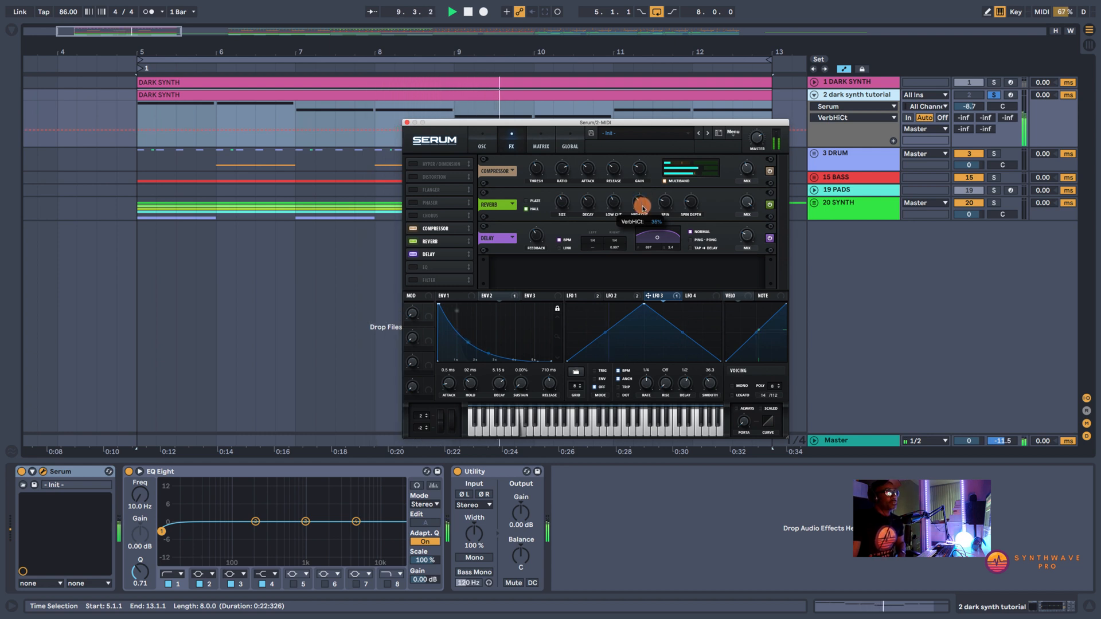
click(746, 203)
drag(746, 203, 743, 228)
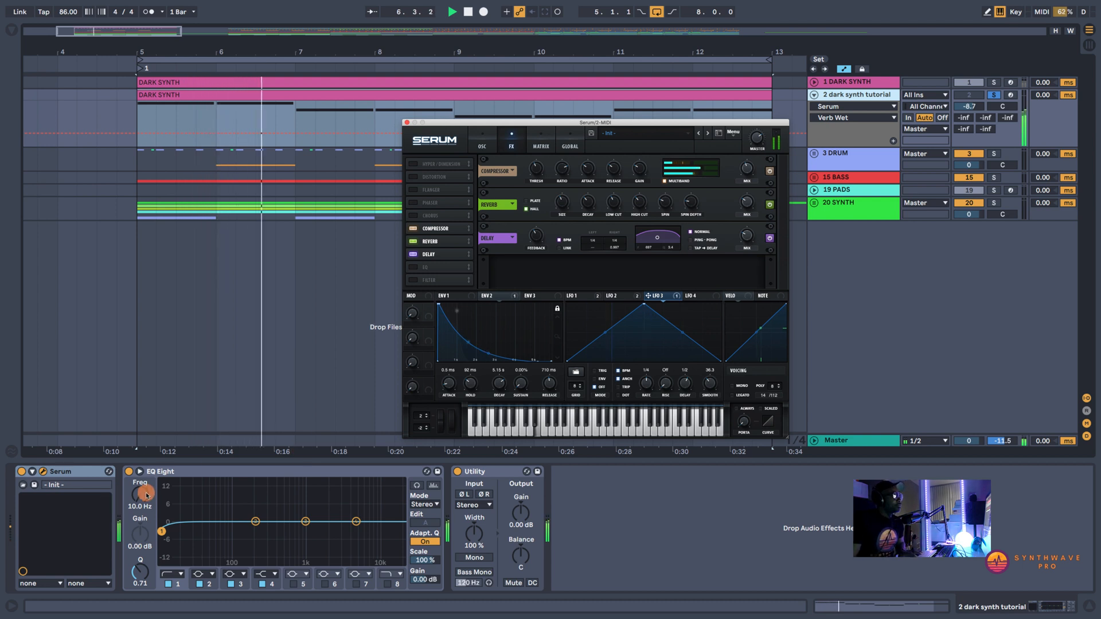
Solo the original DARK SYNTH track for comparison, then return the solo to the dark synth tutorial track and replay
click(996, 83)
key(space)
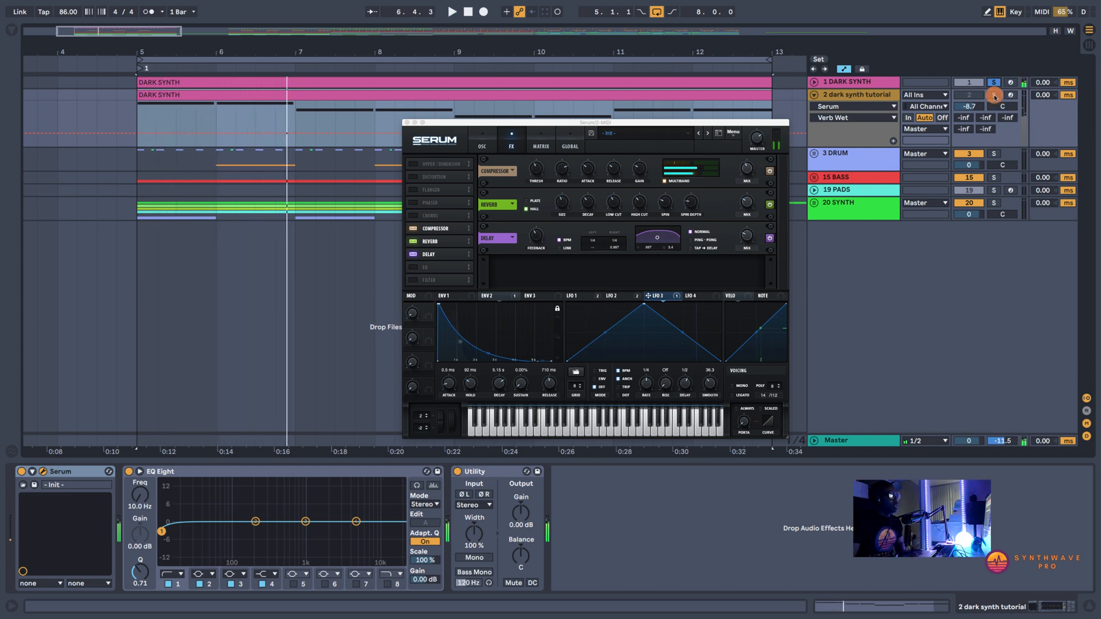
click(864, 93)
key(space)
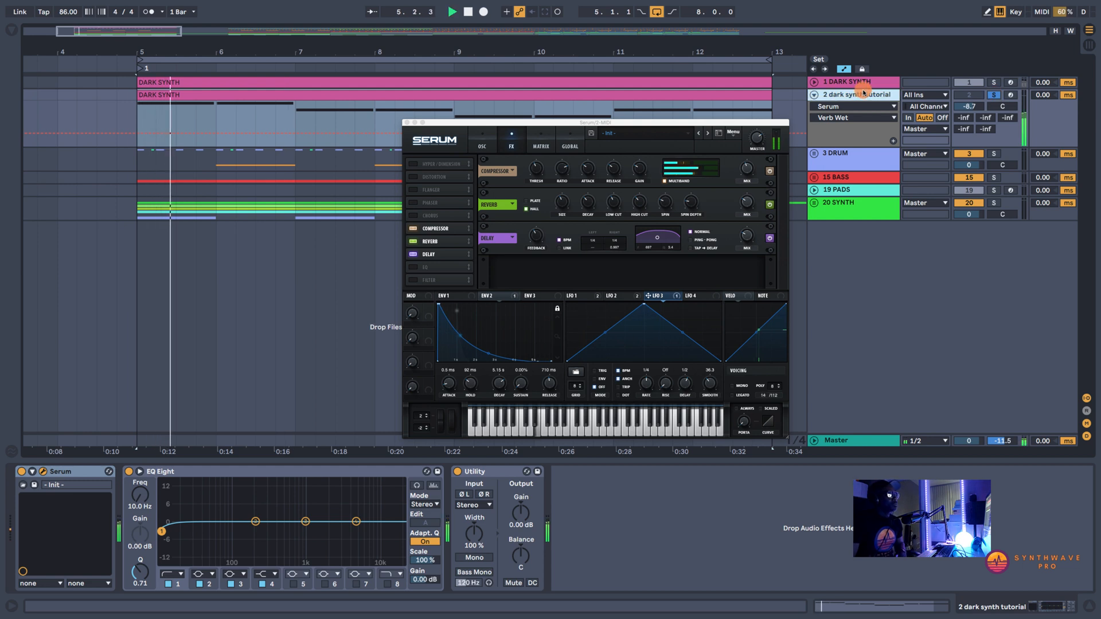
Raise EQ Eight's band 1 low cut and set band 2 to -4.52 dB at 330 Hz with a Q of 1.34
drag(135, 496, 134, 495)
drag(255, 521, 271, 505)
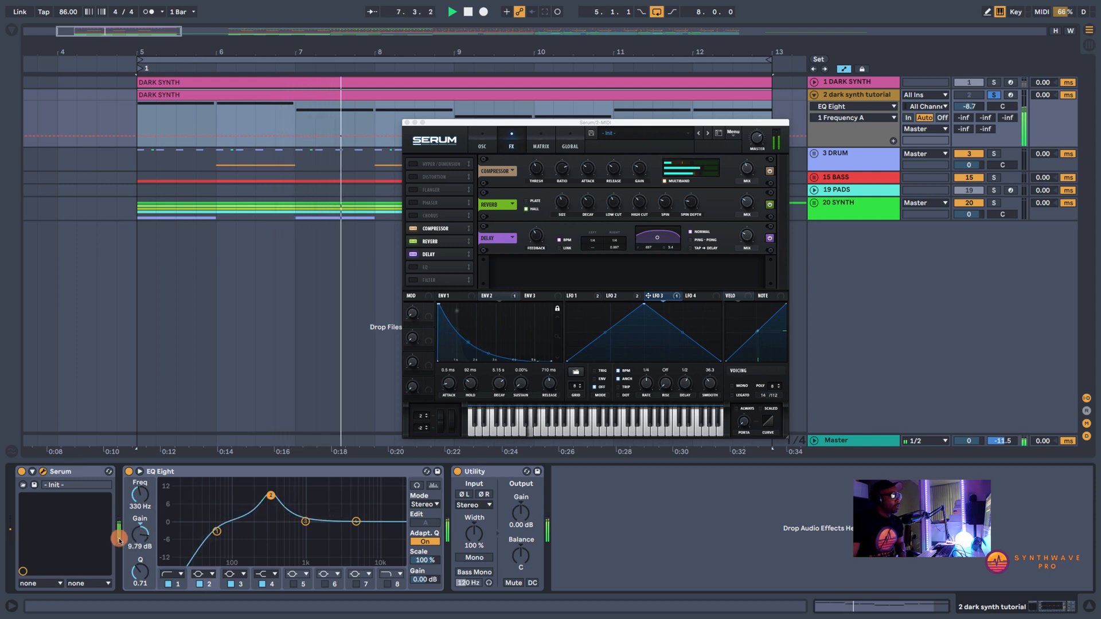
drag(137, 535, 180, 575)
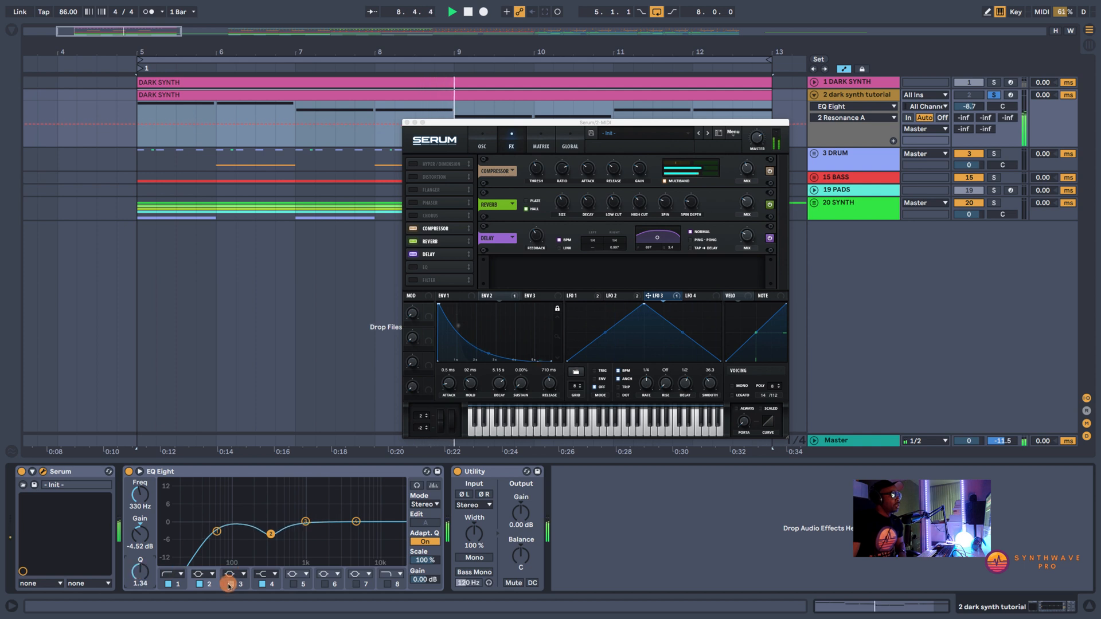
Change EQ Eight's band 4 to a bell and set it to -2.62 dB at 14.1 kHz with a Q of 1.09
click(270, 574)
click(267, 520)
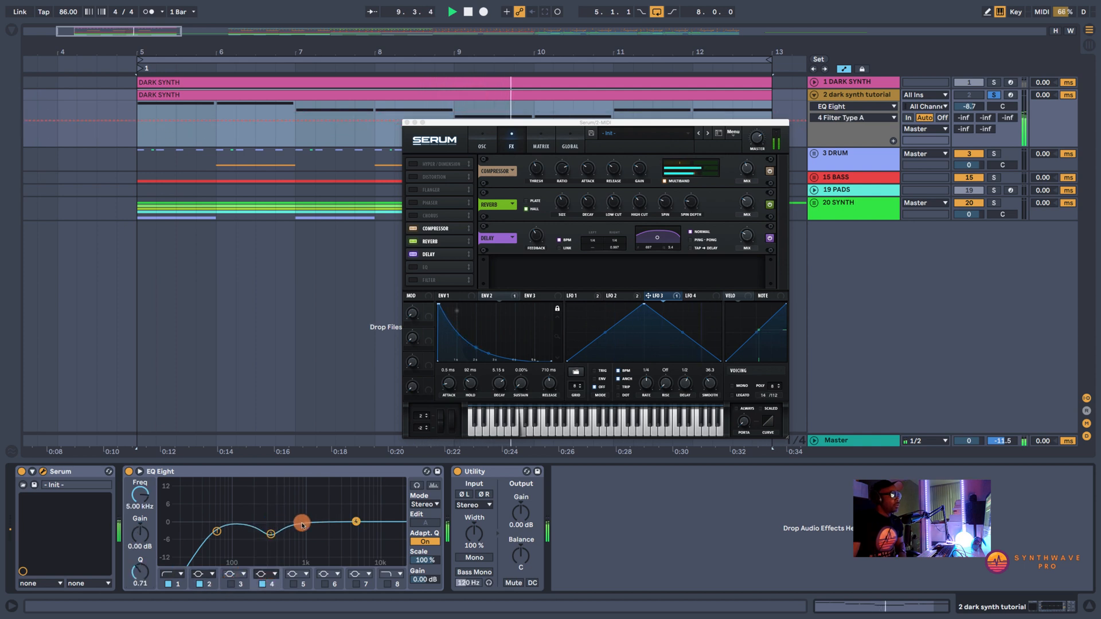
drag(356, 522, 374, 493)
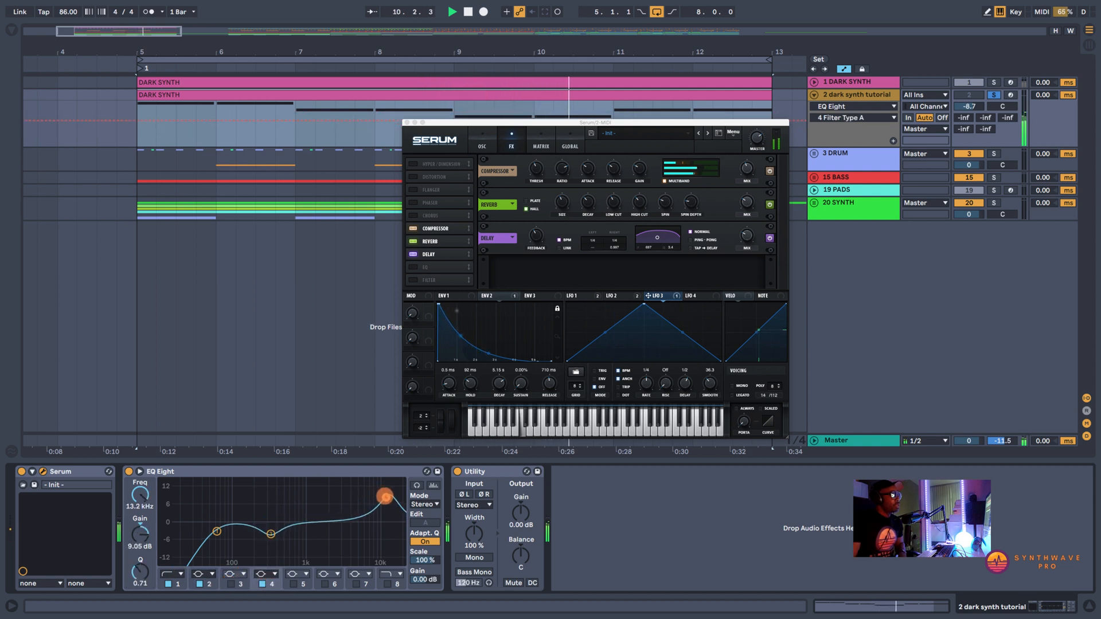
drag(140, 535, 140, 554)
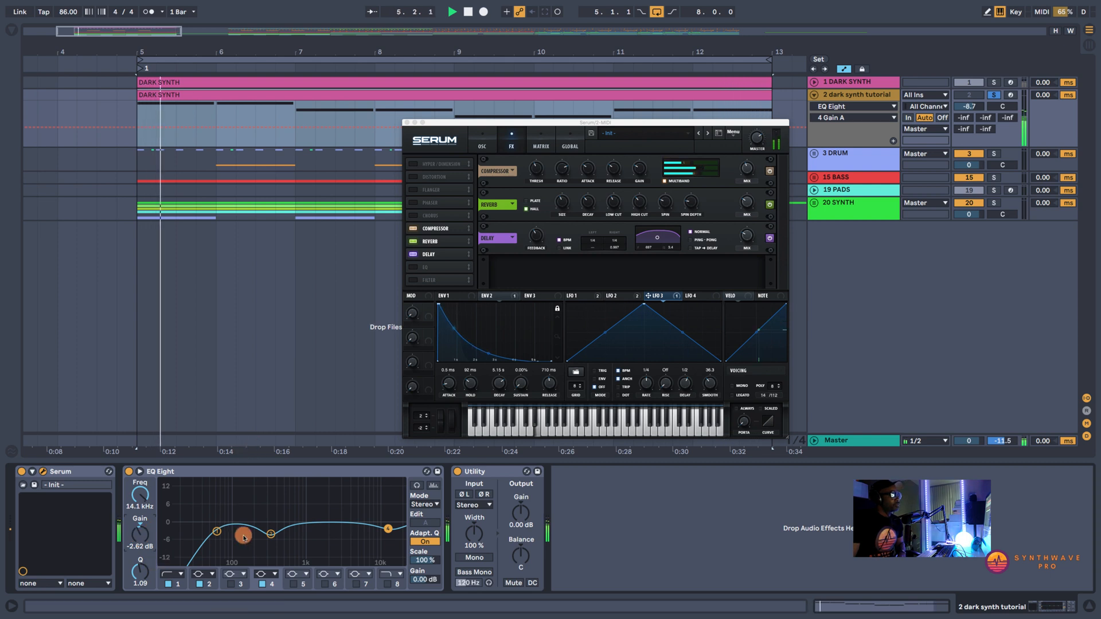
Unsolo the dark synth tutorial track, activate it and mute the original DARK SYNTH track
click(993, 94)
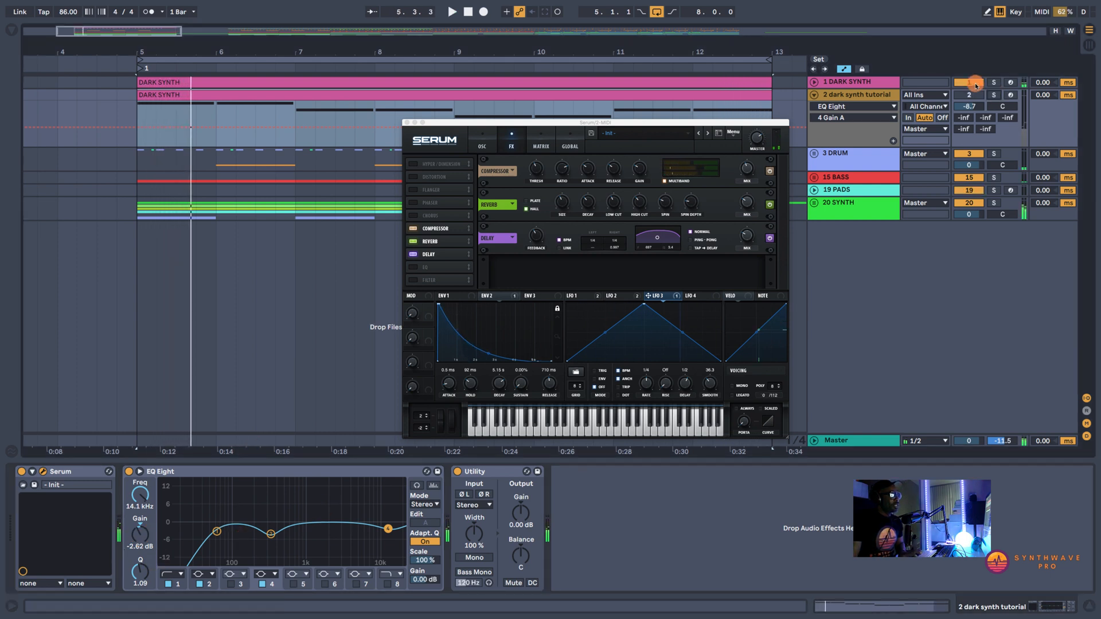
click(969, 96)
click(971, 84)
click(873, 94)
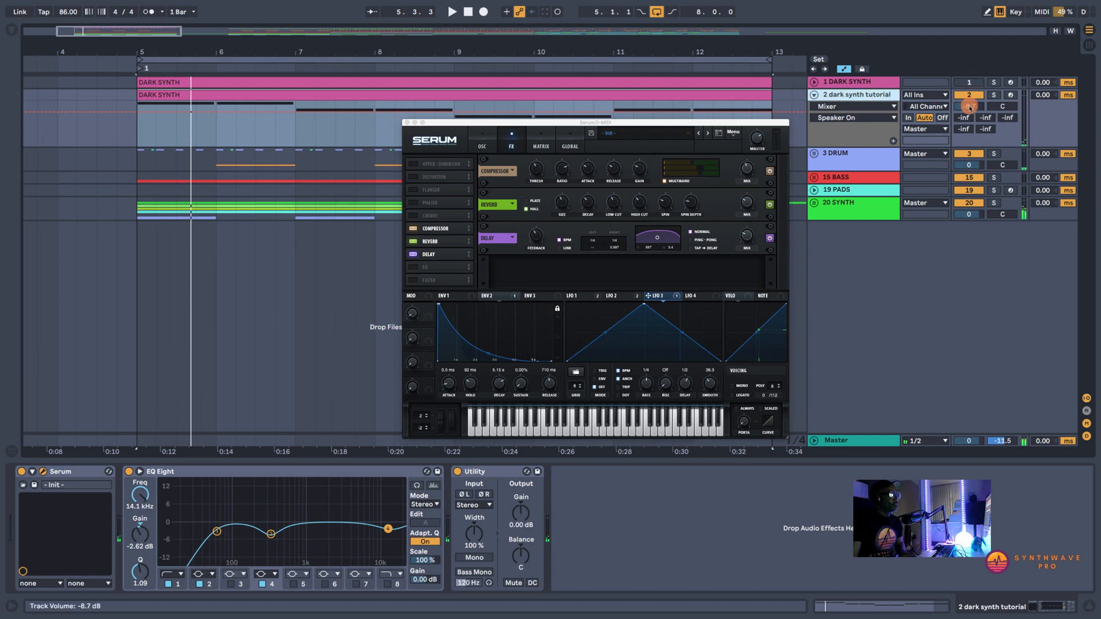
Play the full mix, raise the tutorial track's volume to -6.9 dB, and toggle the track to compare before stopping playback
key(space)
drag(970, 108, 986, 101)
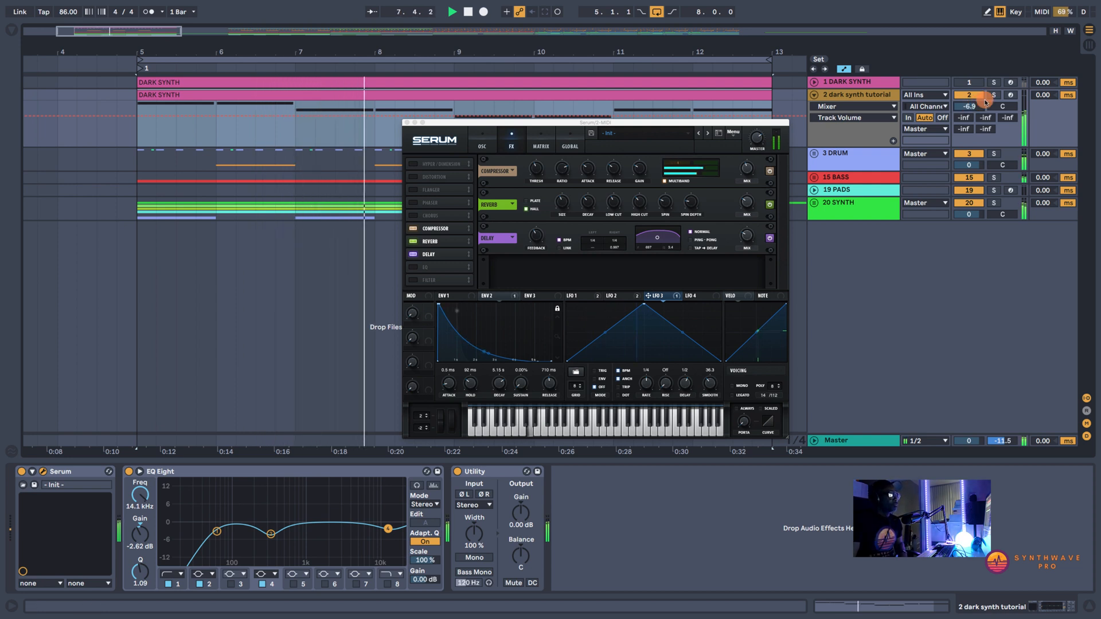
click(980, 96)
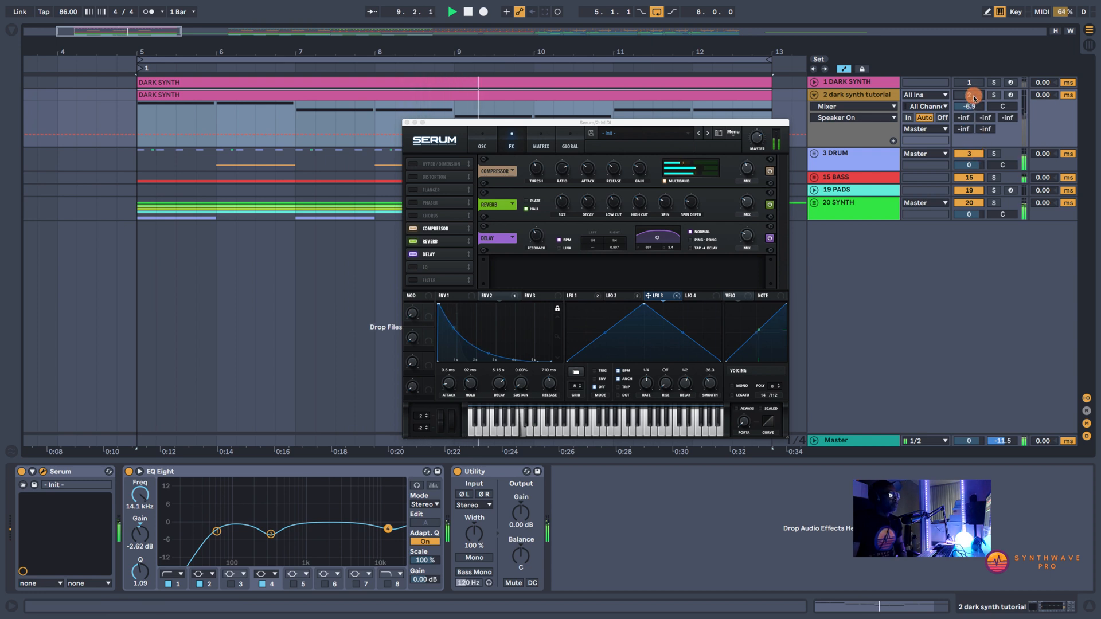
drag(975, 109, 974, 106)
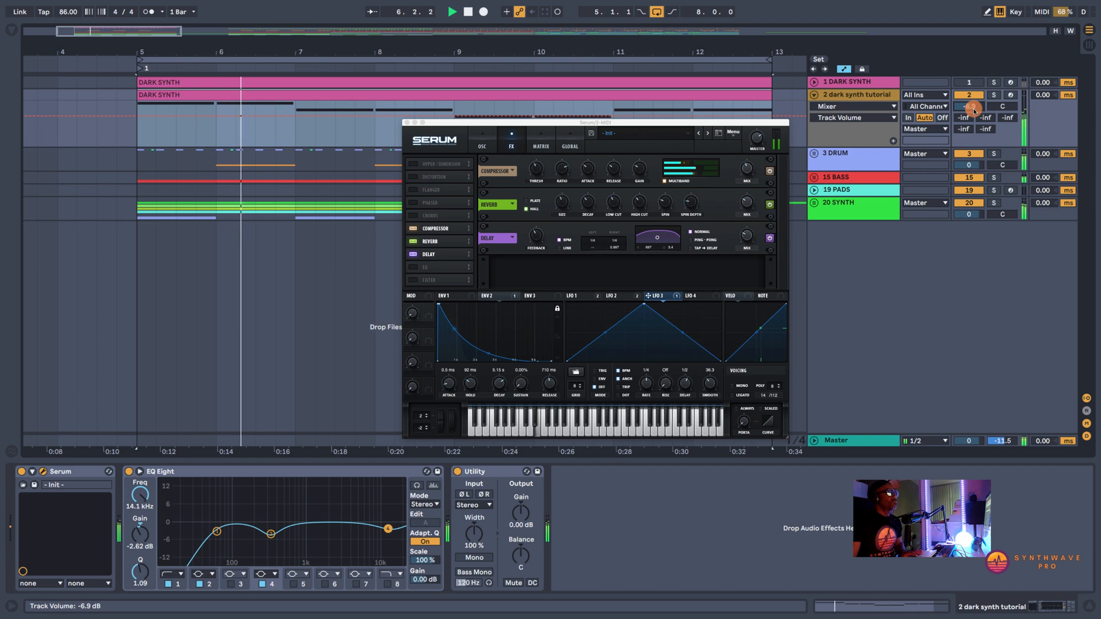
key(space)
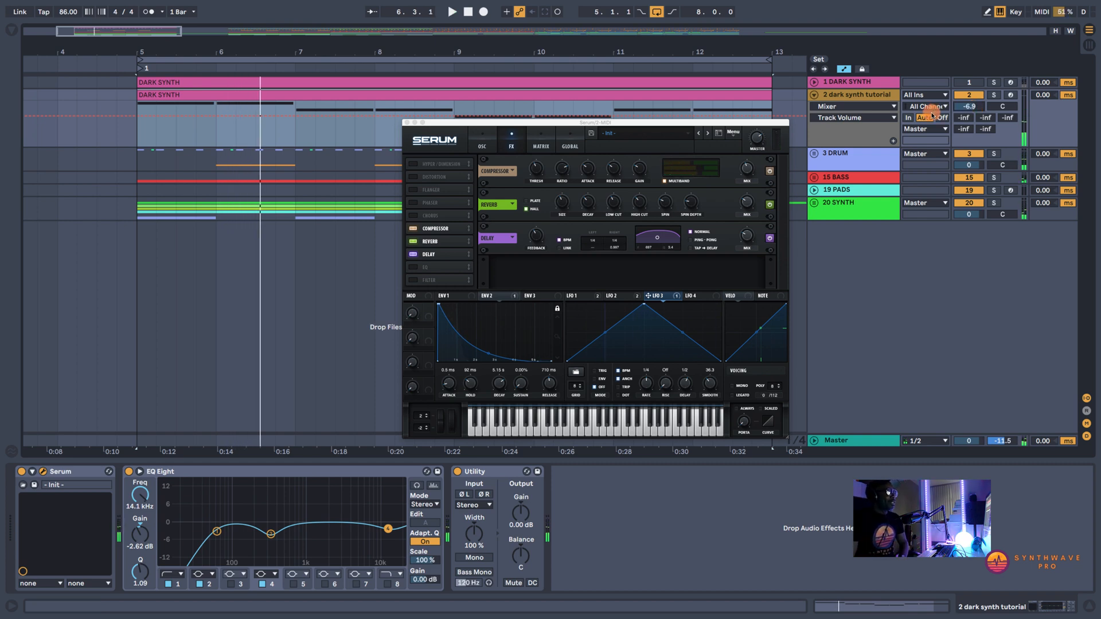
Insert Multiband Dynamics between EQ Eight and Utility on the dark synth tutorial track and move the Serum window up out of the way
click(880, 82)
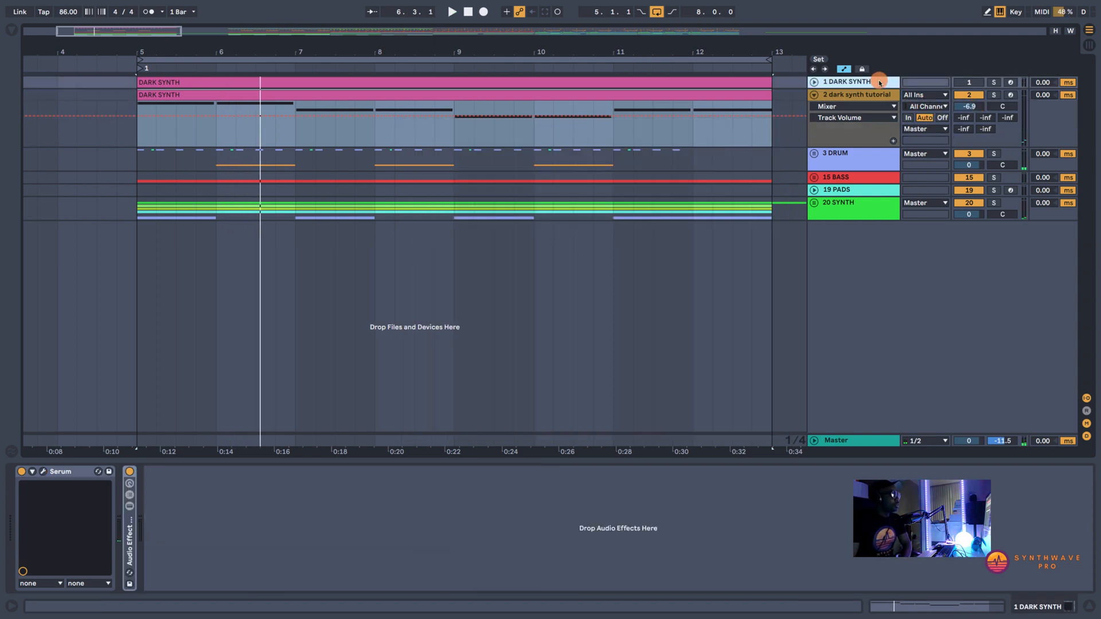
click(877, 95)
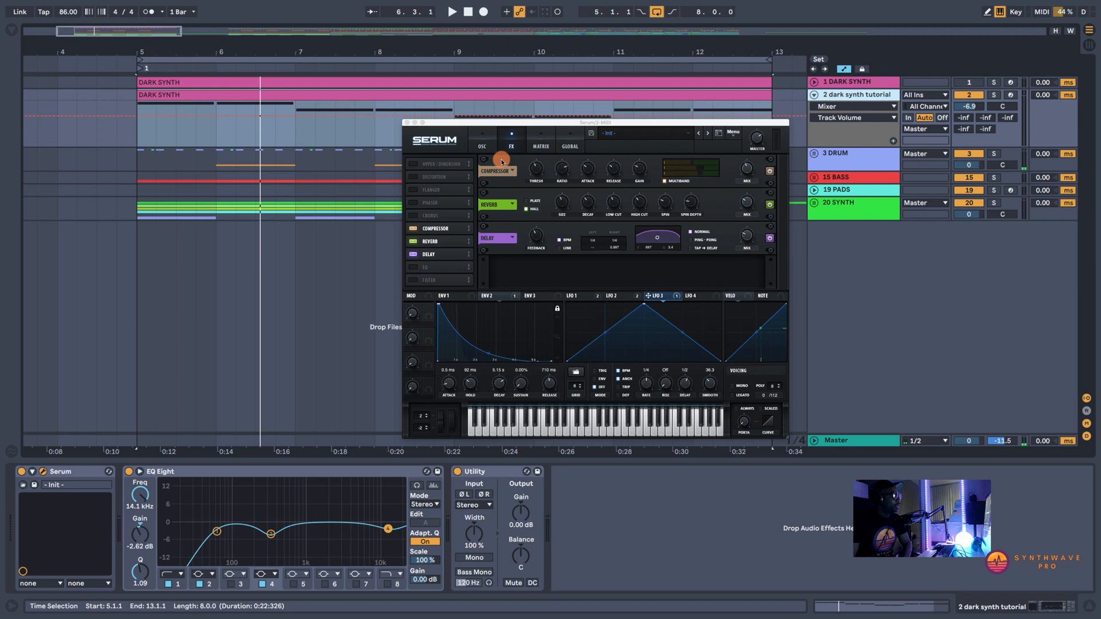
click(8, 31)
click(50, 86)
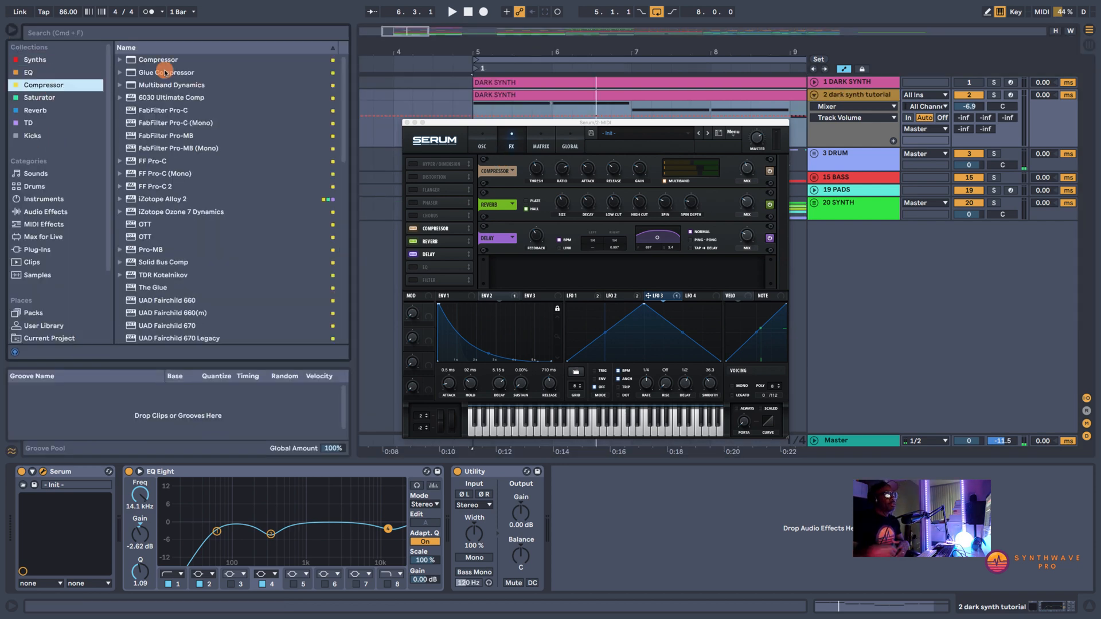
drag(165, 84, 460, 533)
drag(460, 532, 461, 532)
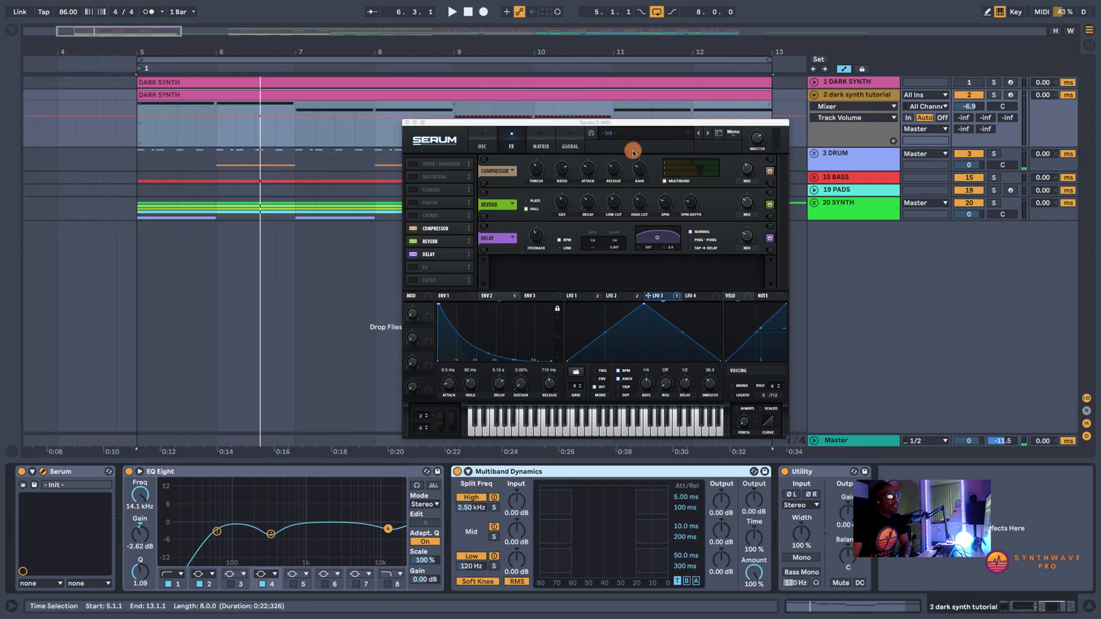
drag(702, 123, 696, 119)
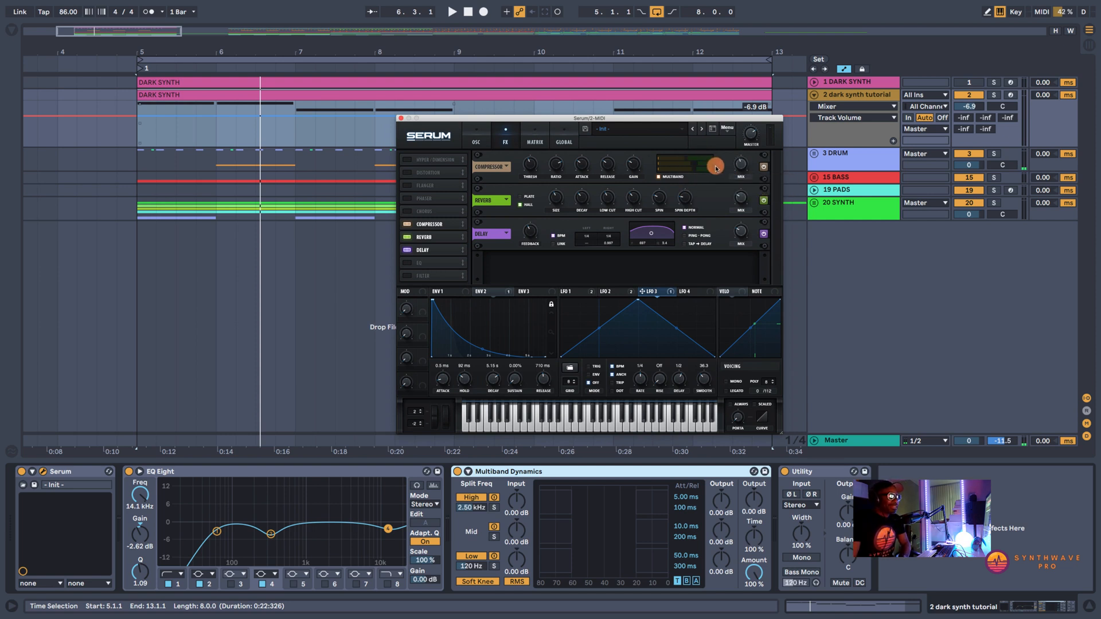
click(594, 469)
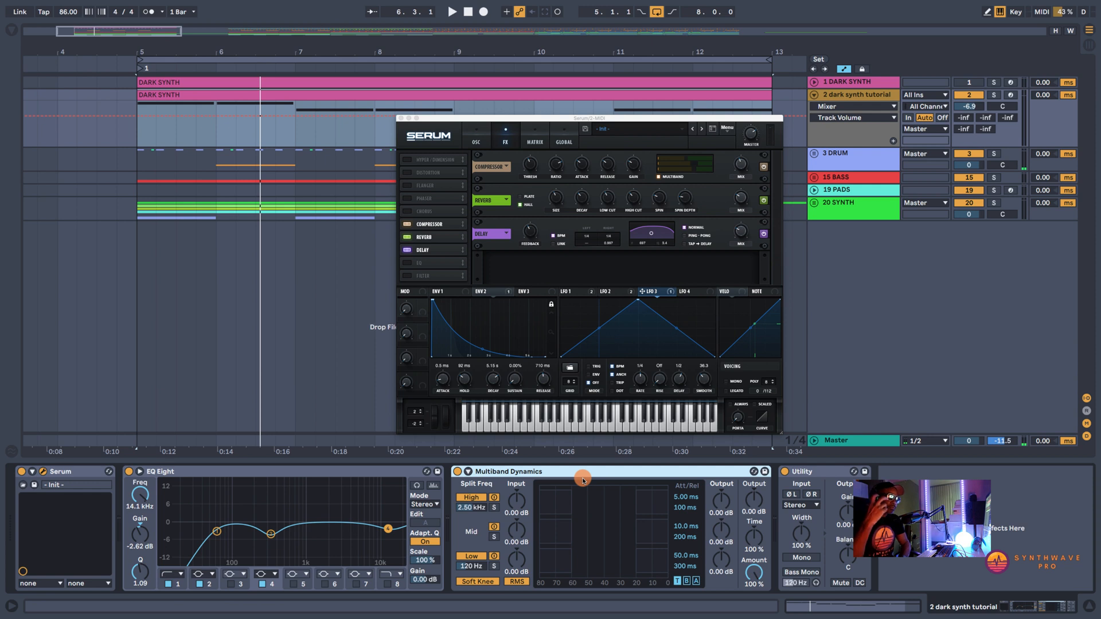
drag(683, 161, 658, 140)
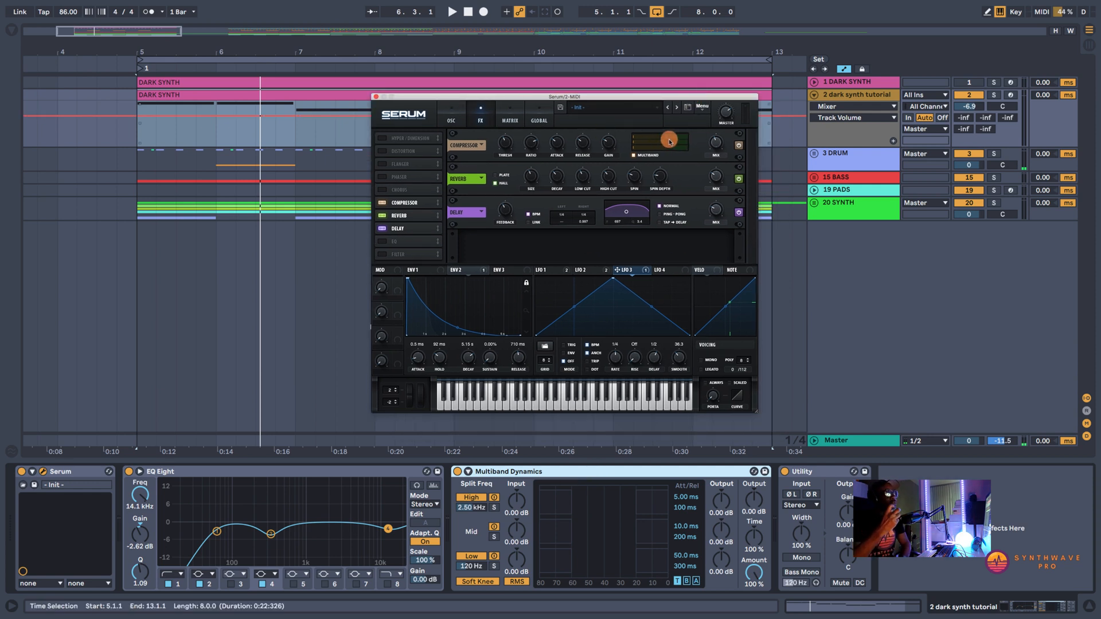
Play with the tutorial track and Multiband Dynamics' high band soloed, setting that band's above threshold to -38.5 dB and ratio to 1:1.52
key(space)
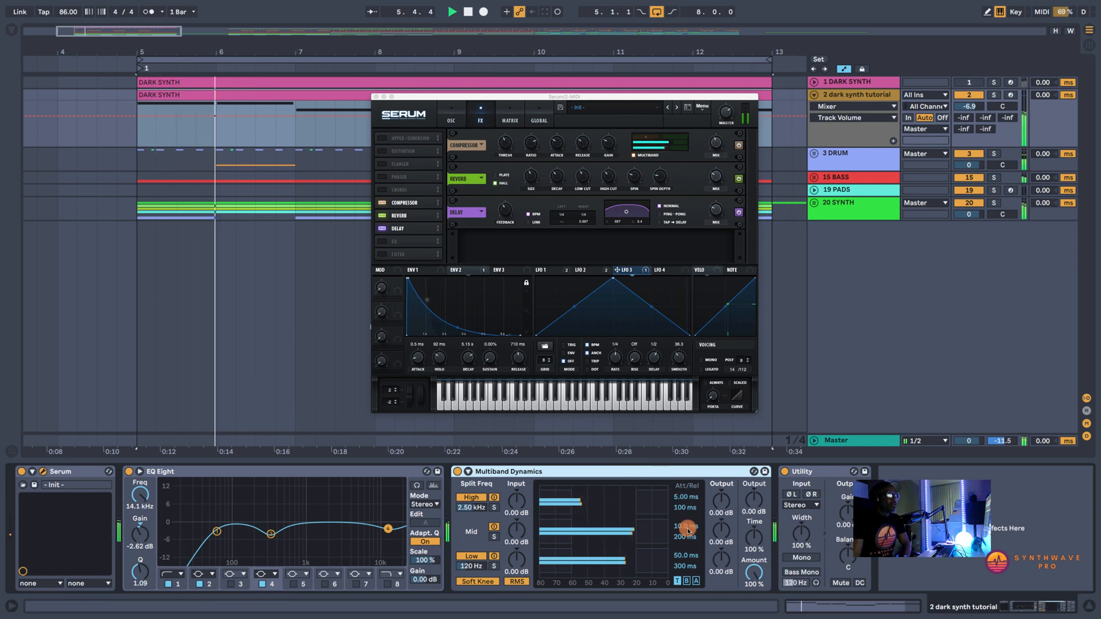
click(696, 582)
drag(692, 509, 694, 505)
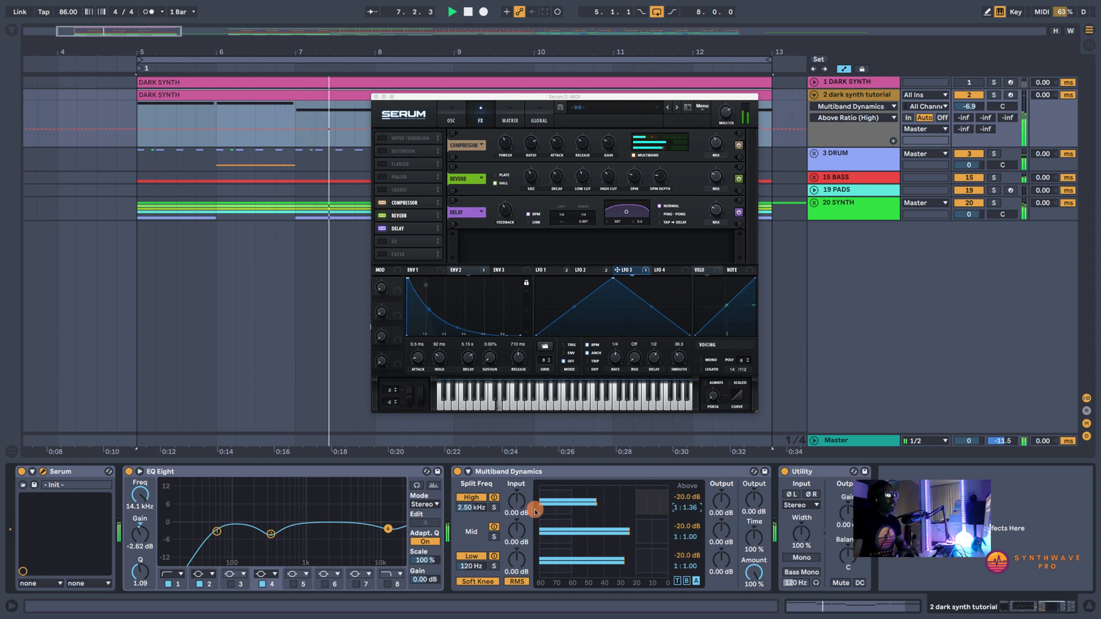
click(494, 508)
click(993, 95)
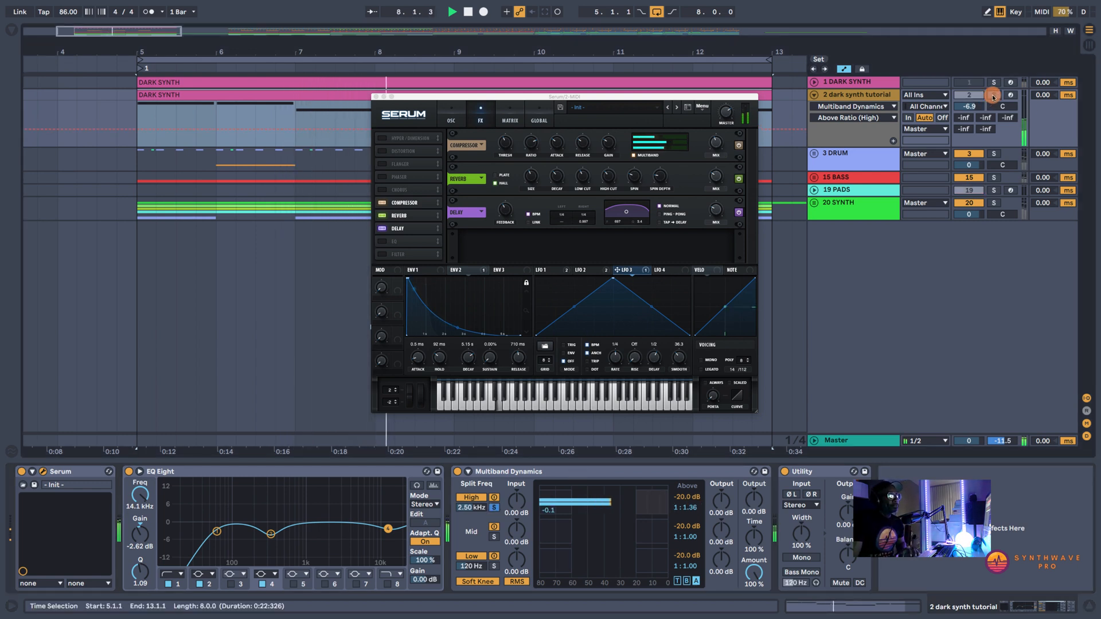
drag(691, 509, 693, 508)
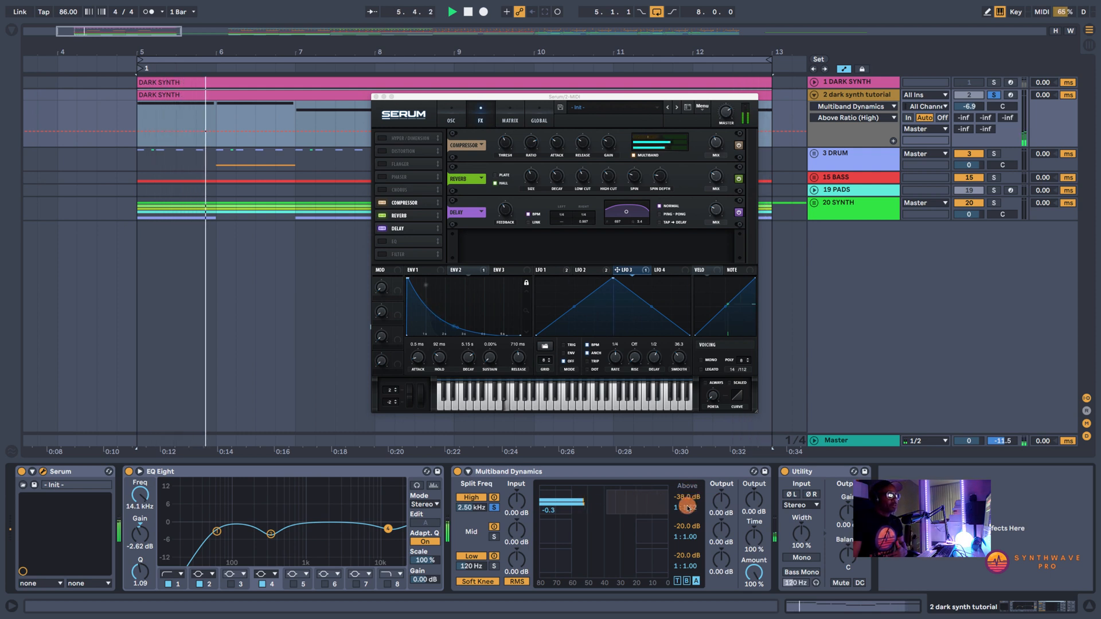
drag(667, 508, 607, 503)
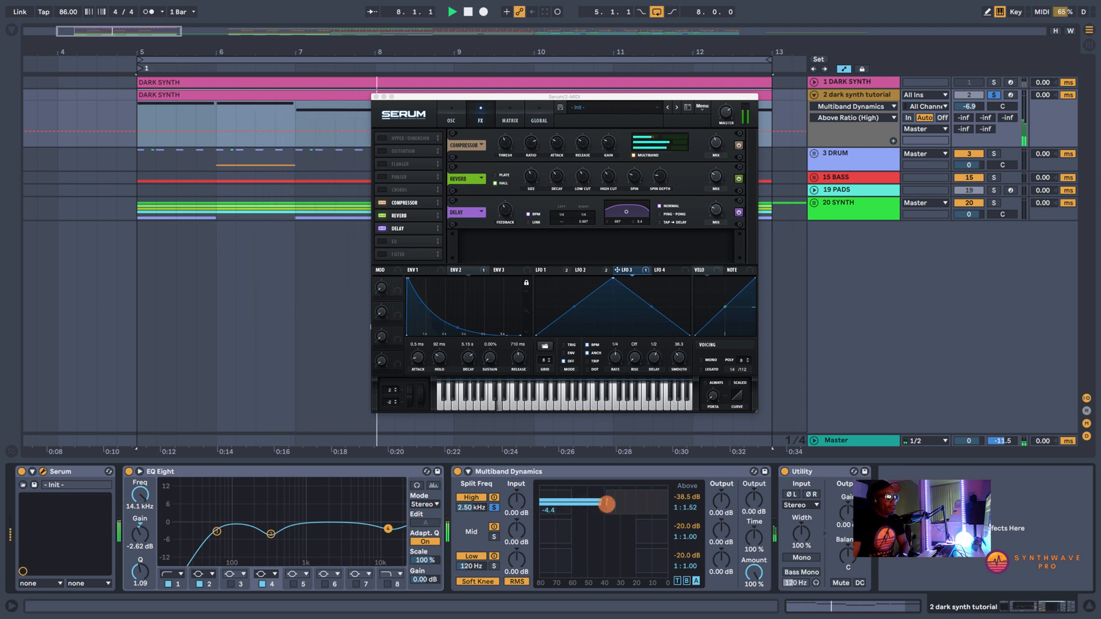
Unsolo Multiband Dynamics' high band and set its output gain to 2.90 dB
click(724, 501)
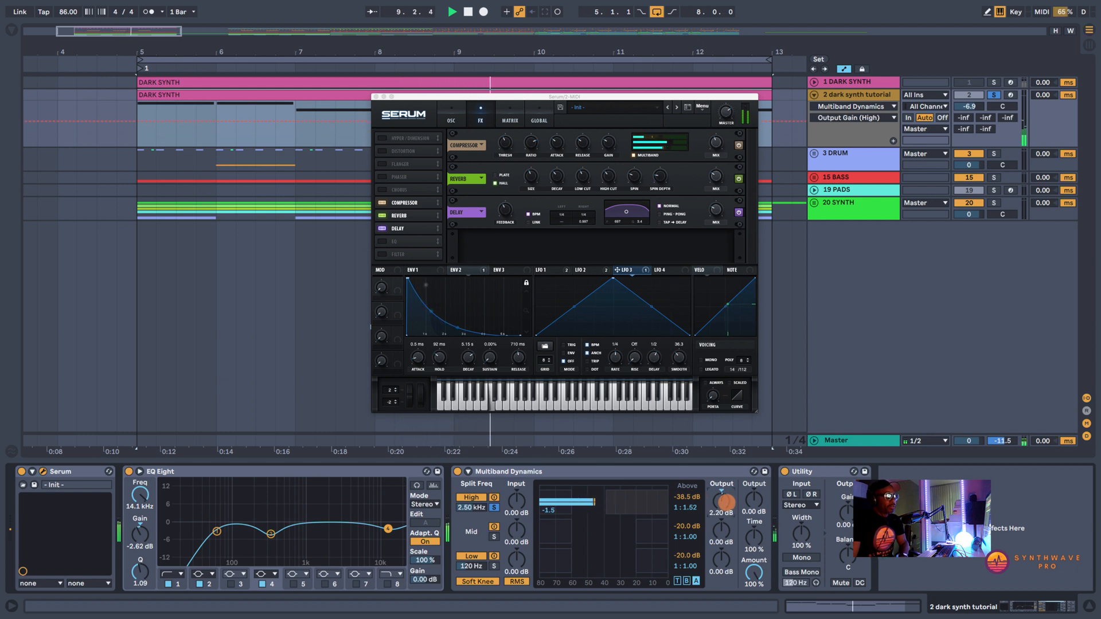
click(493, 498)
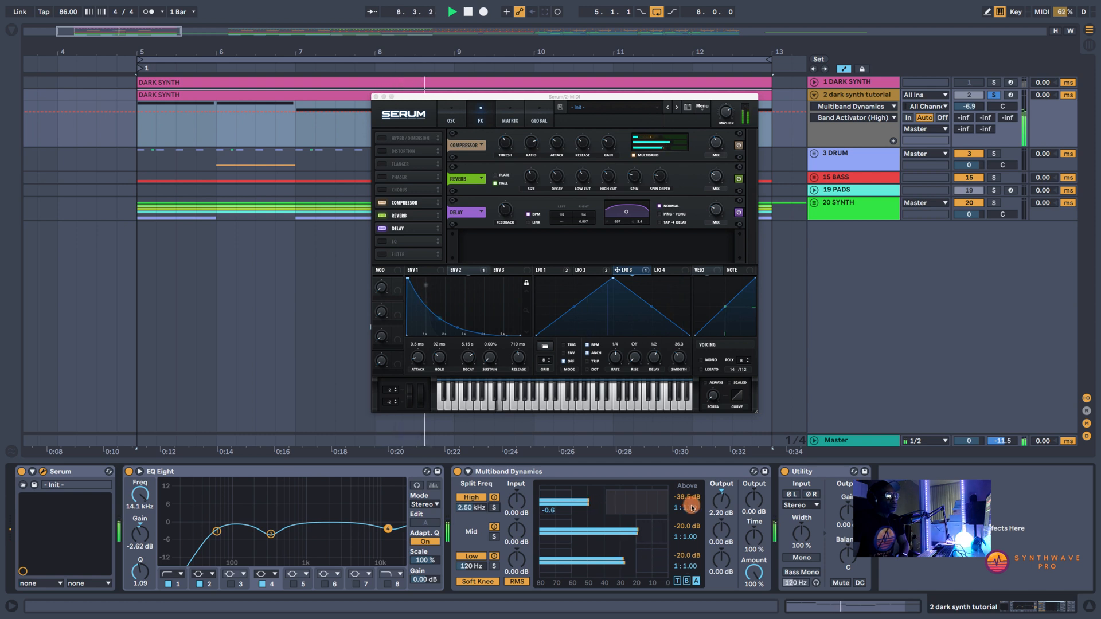
drag(726, 500, 725, 500)
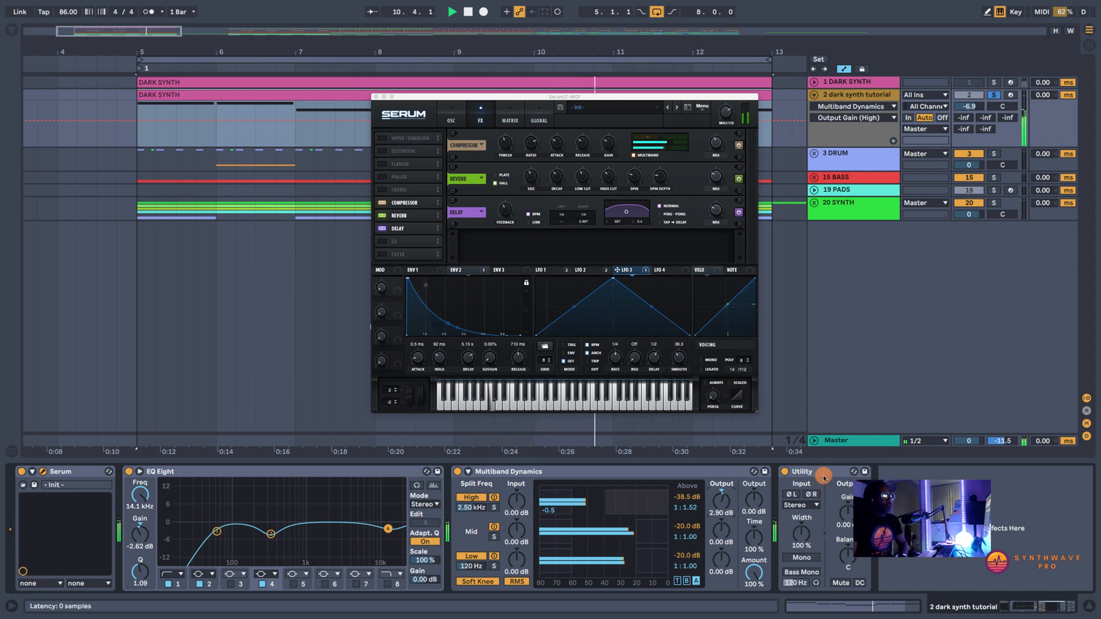
Stop playback, reduce Utility's stereo width to 53% and restart playback
click(802, 535)
key(space)
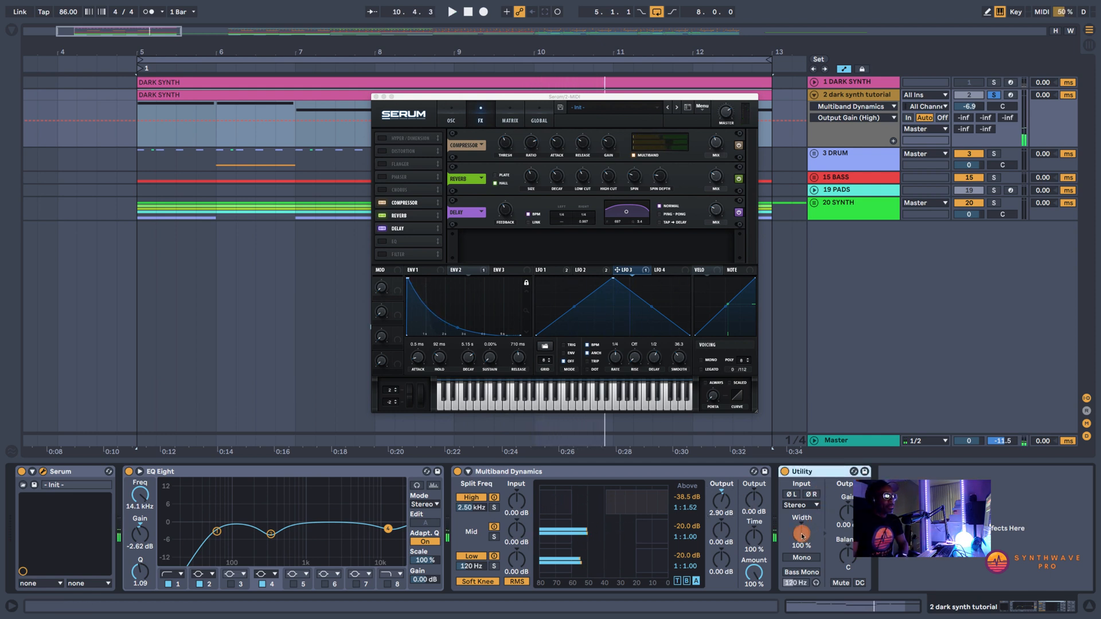
drag(802, 536, 801, 553)
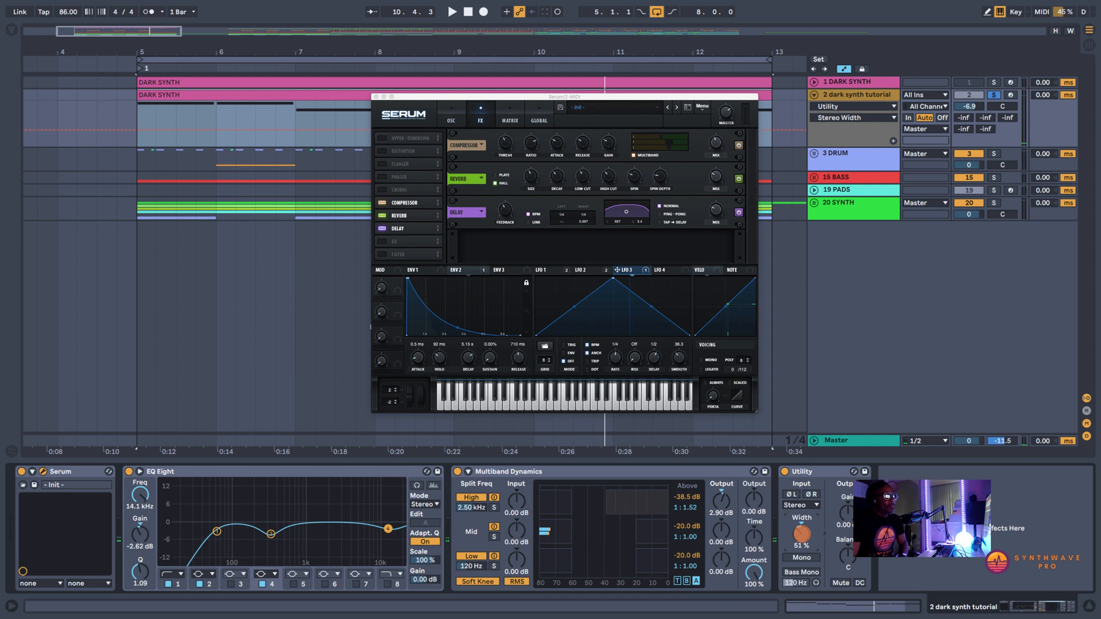
key(space)
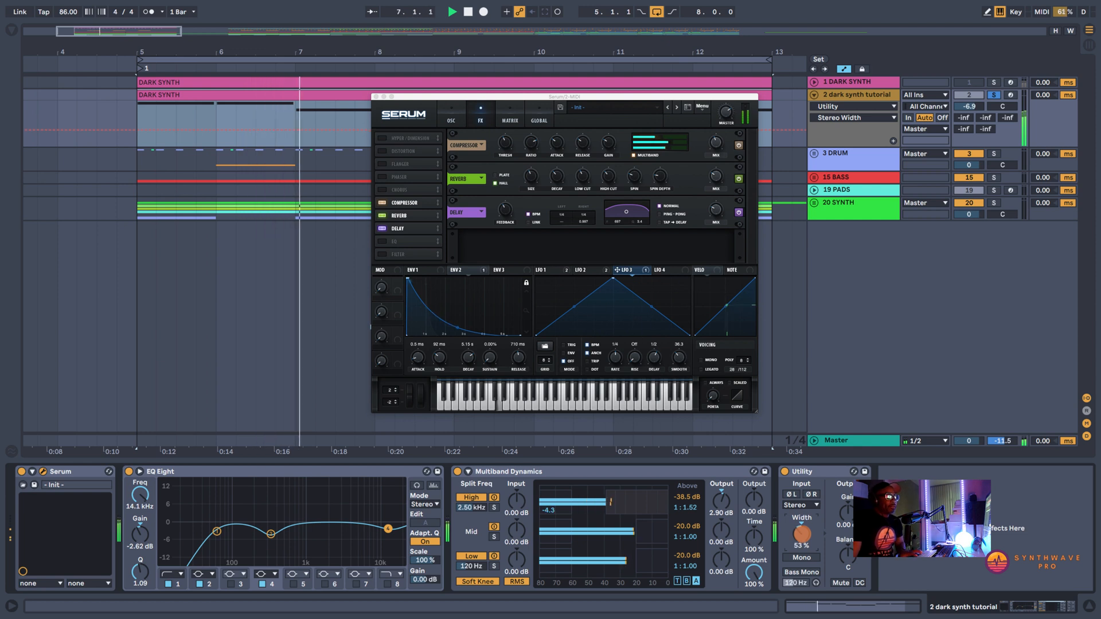
Compare with the original DARK SYNTH track soloed, return the solo to the tutorial track, and set EQ Eight's band 1 low cut to 65.3 Hz
click(993, 83)
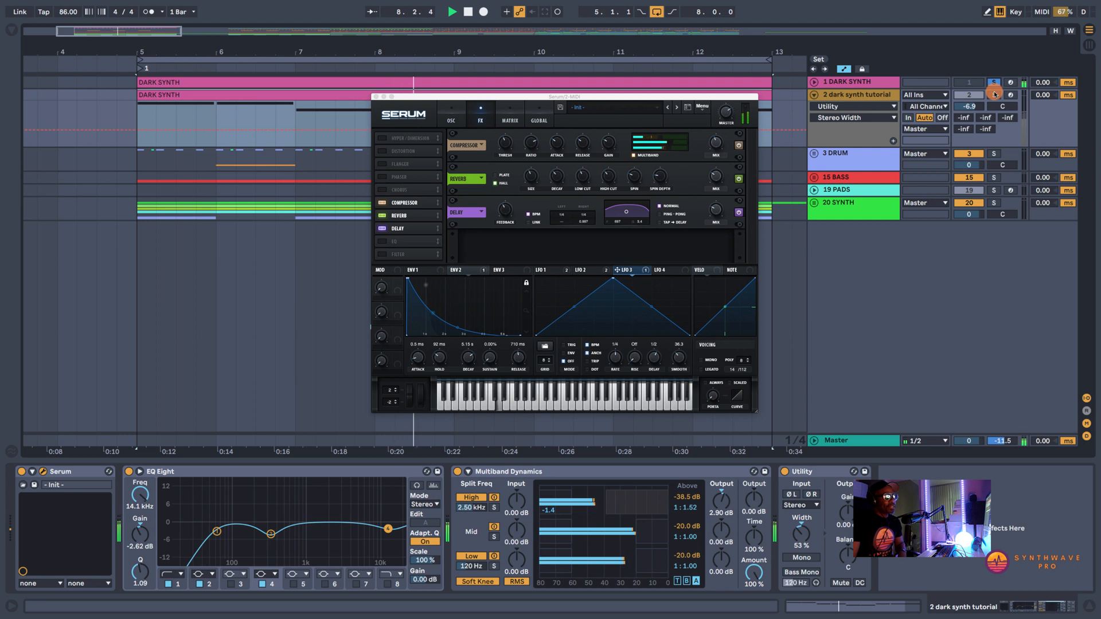
click(995, 93)
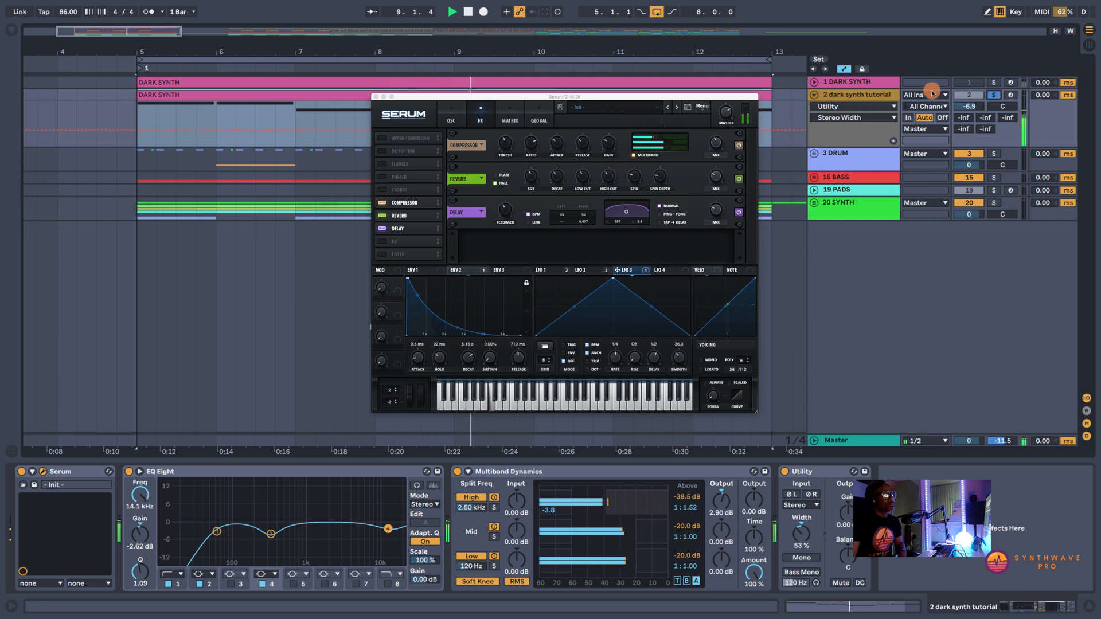
click(882, 94)
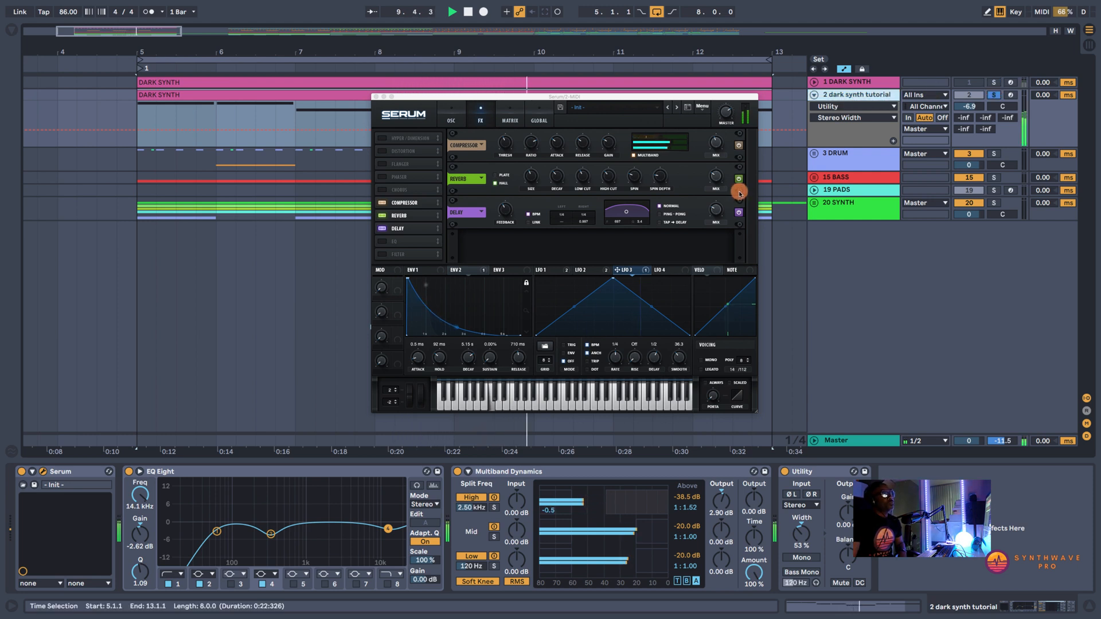
click(217, 532)
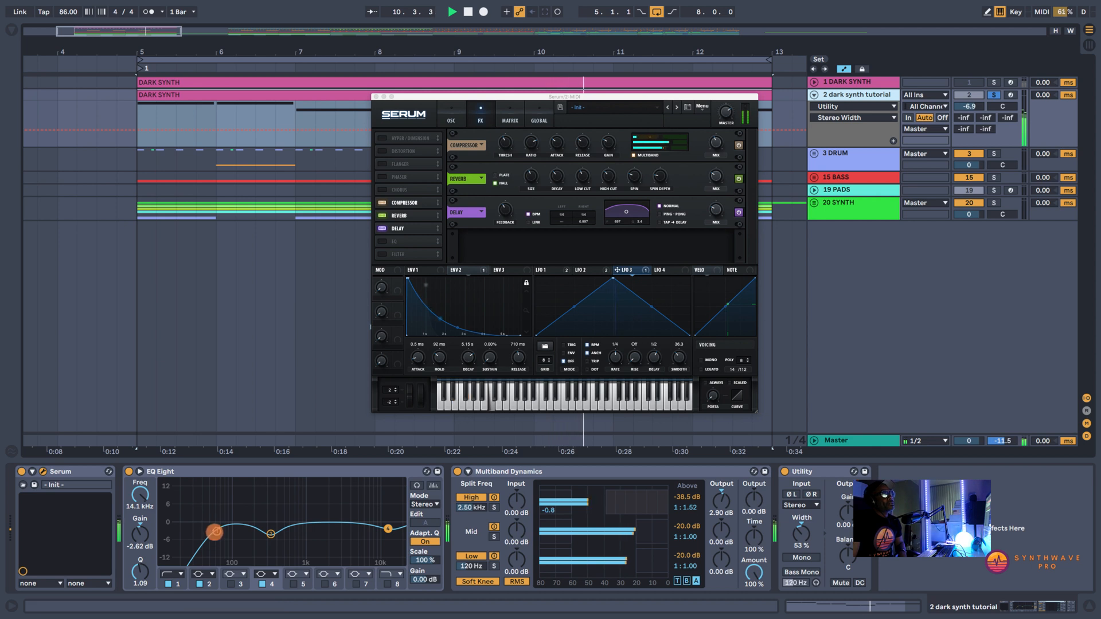
drag(217, 532, 219, 533)
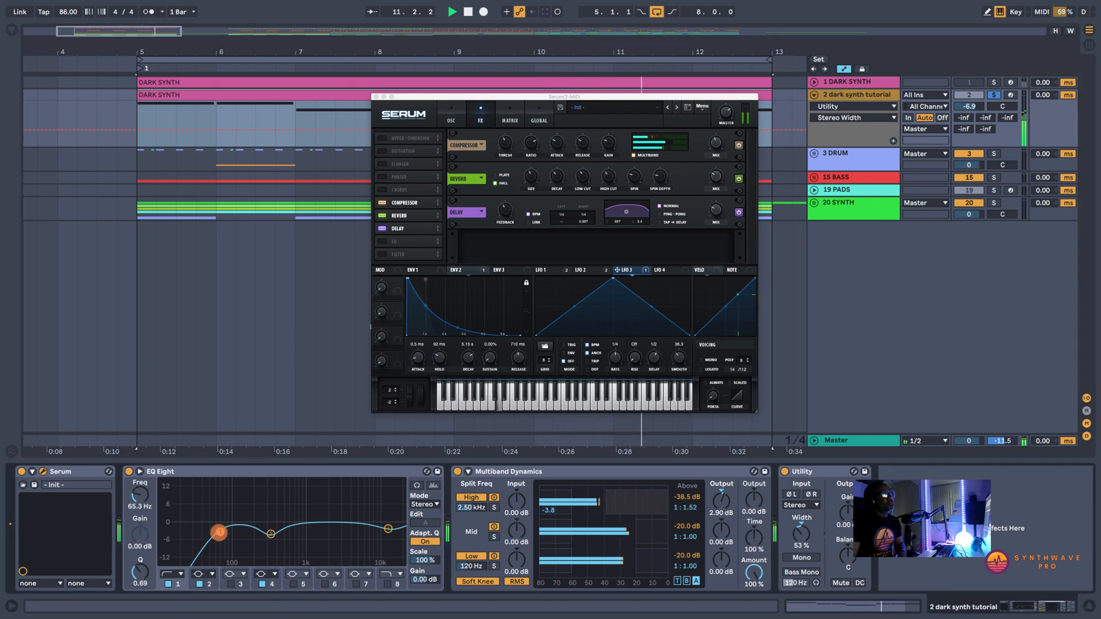
Unsolo the tutorial track and balance it in the full mix with a -6.0 dB track volume and 51% Utility width
click(993, 95)
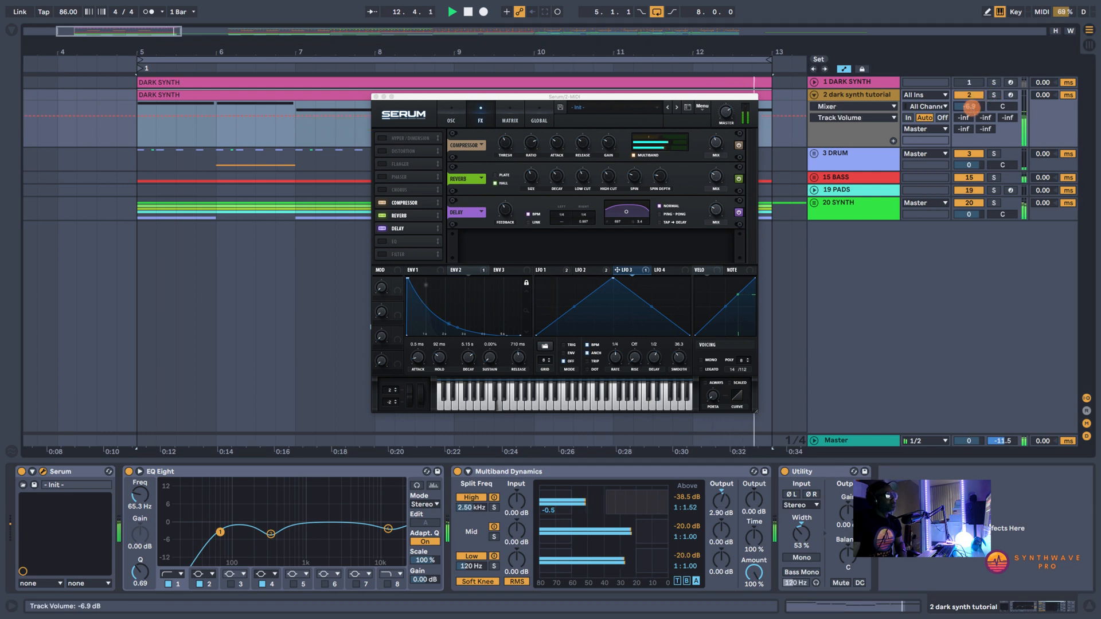
drag(969, 106, 971, 107)
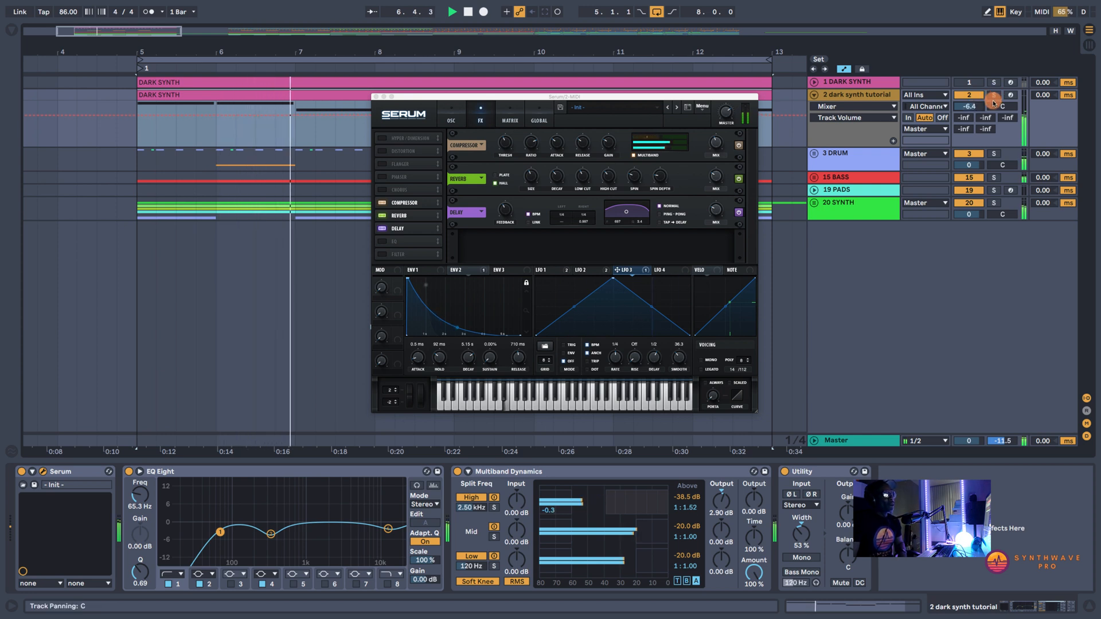
drag(802, 533, 804, 539)
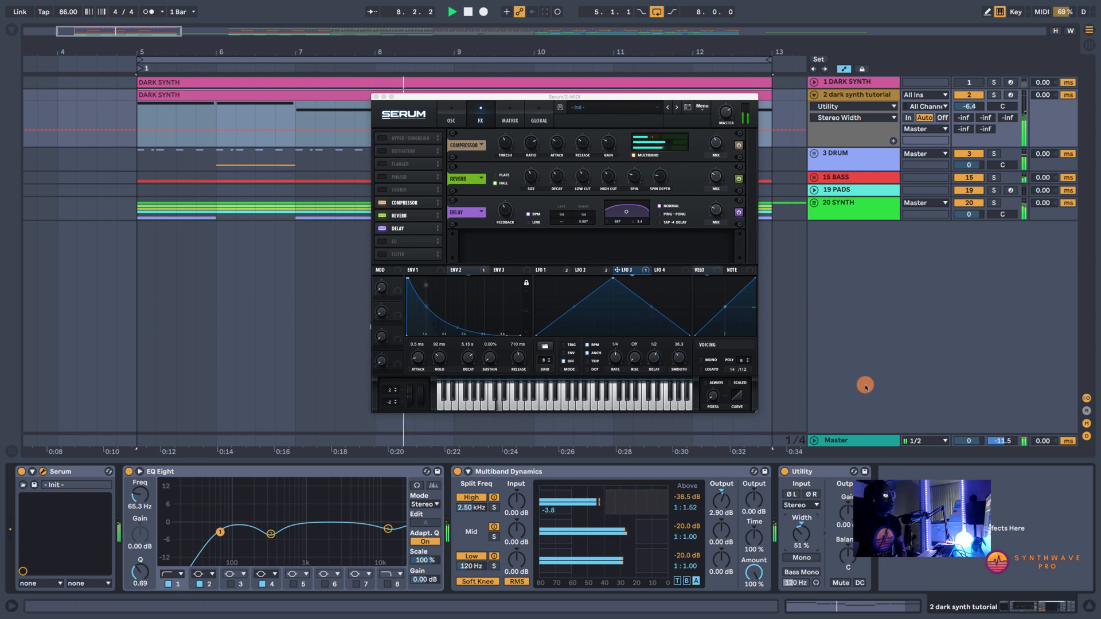
click(970, 106)
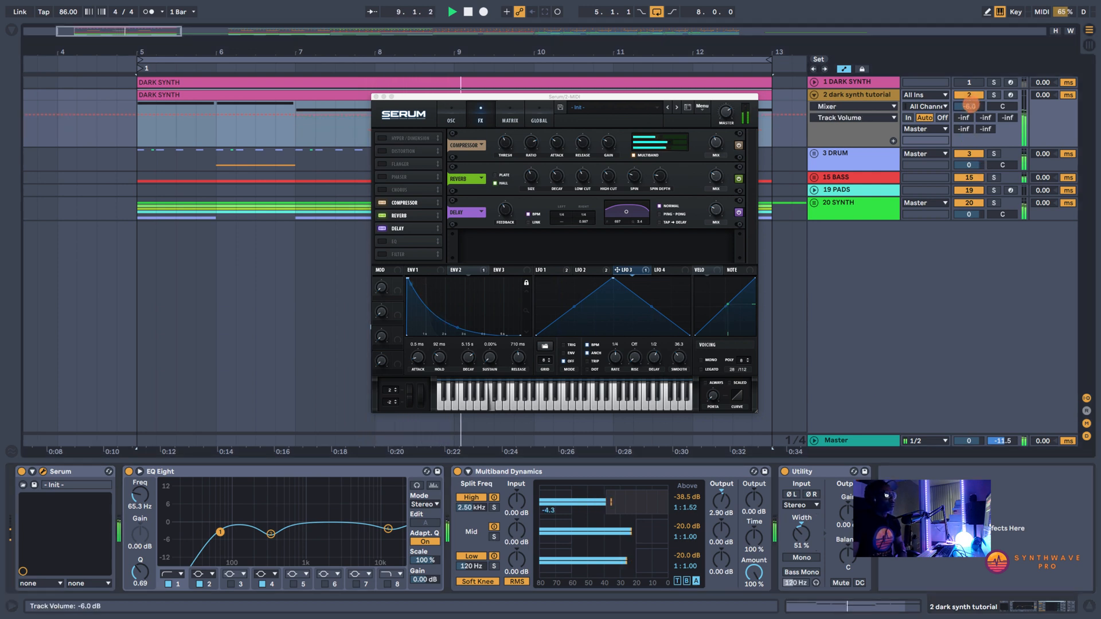